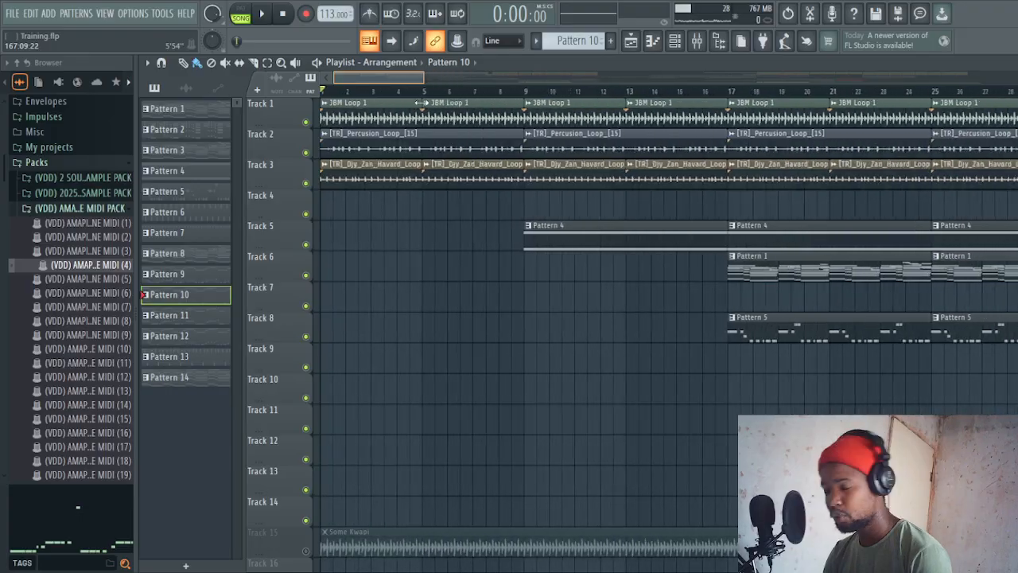
- Review the arrangement overview and inspect the sample settings of the JBM Loop 1 clip on Track 1
drag(470, 78, 816, 67)
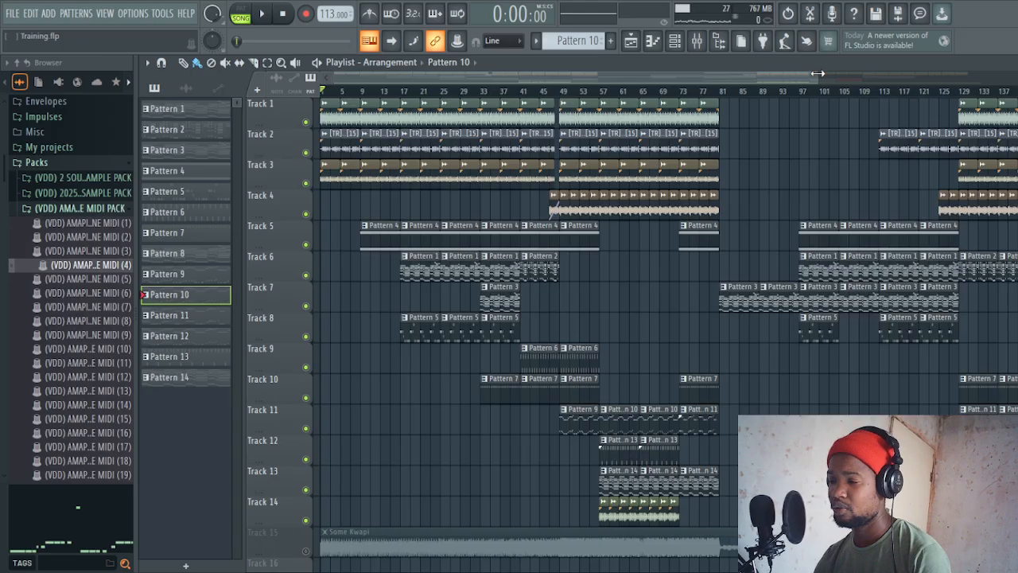
drag(818, 72, 635, 77)
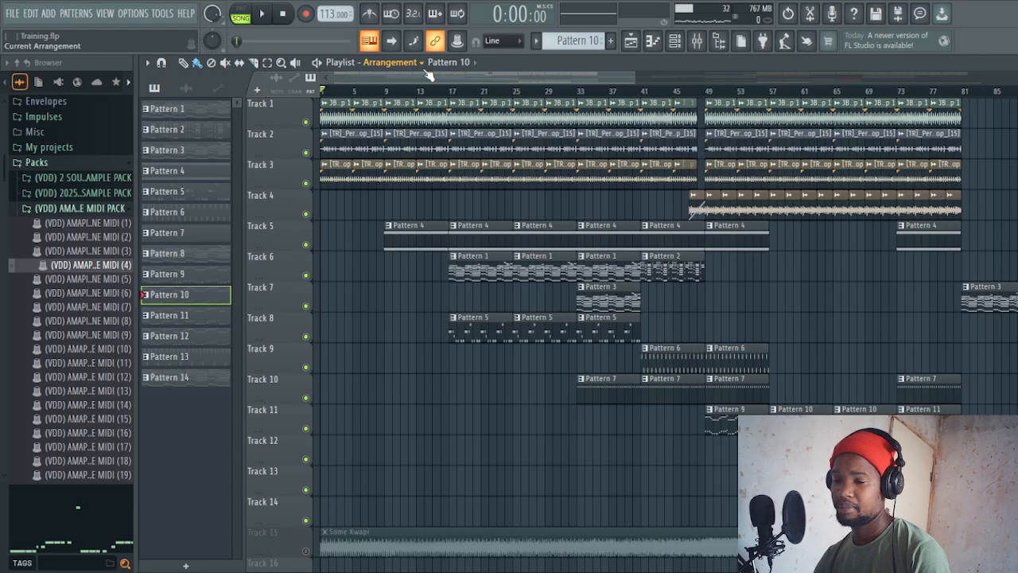
click(333, 111)
double_click(333, 112)
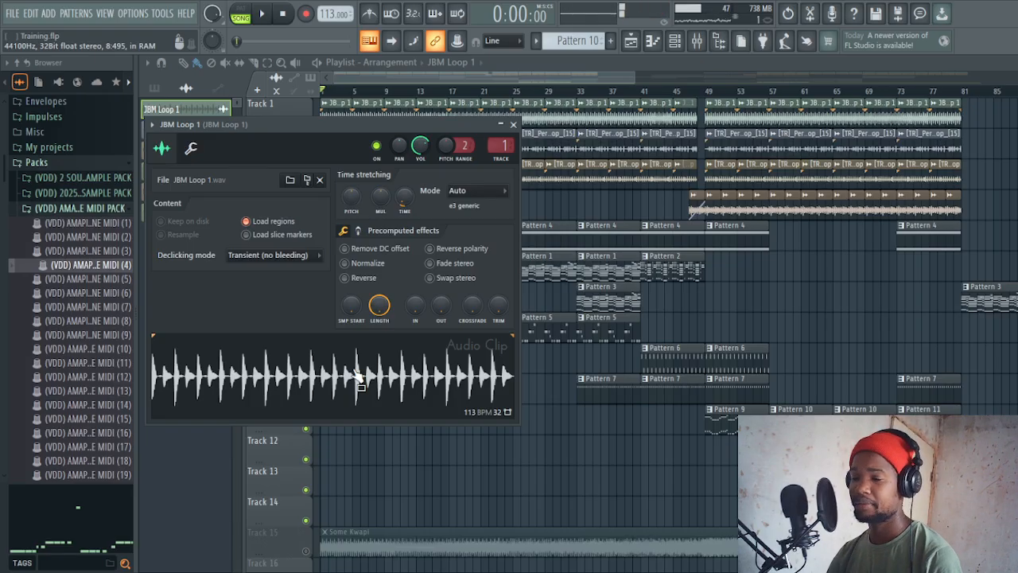
click(514, 125)
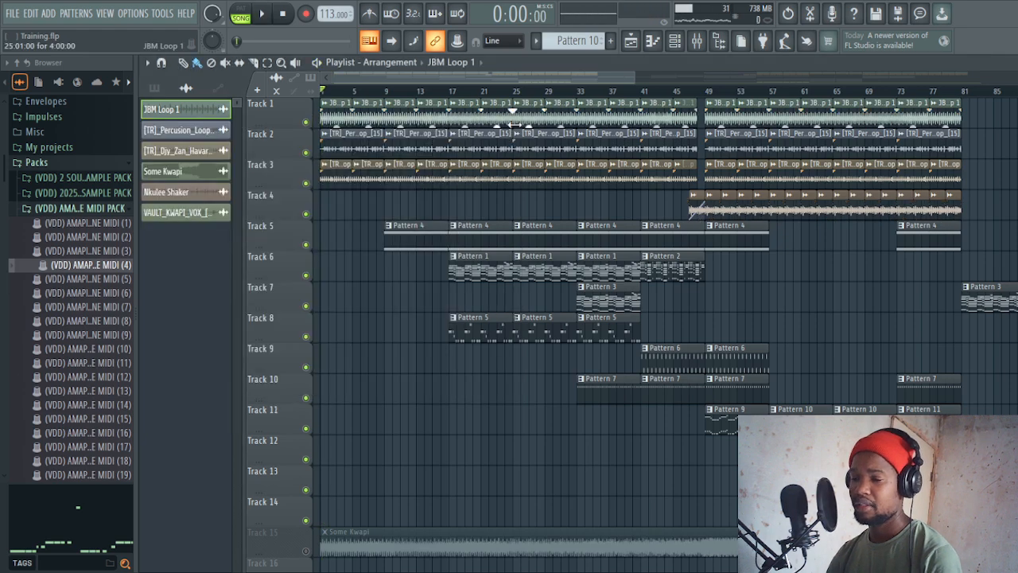
- Inspect the sample settings and waveform of the [TR]_Percusion_Loop_[15] clip on Track 2
click(336, 137)
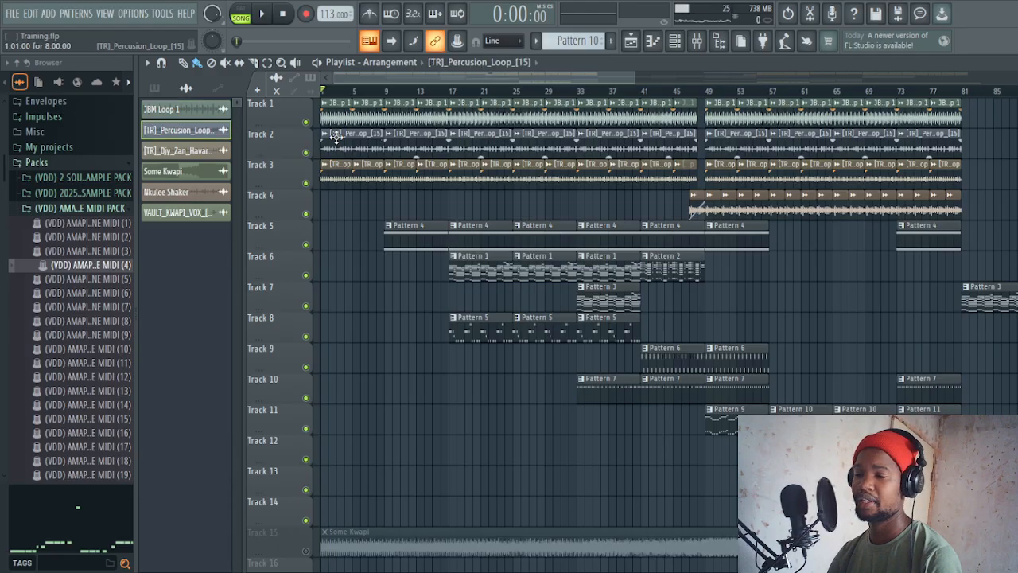
double_click(335, 136)
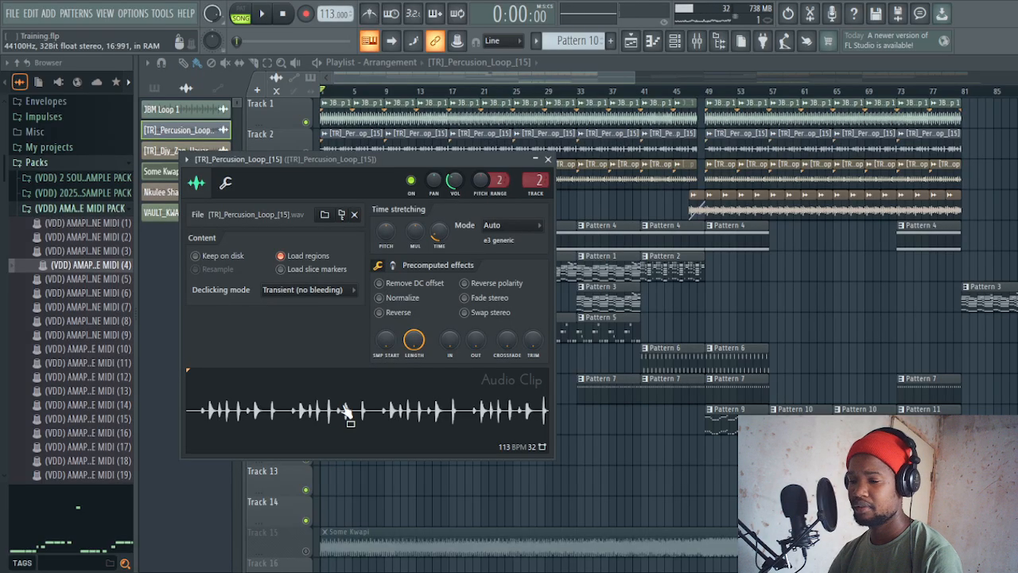
click(549, 159)
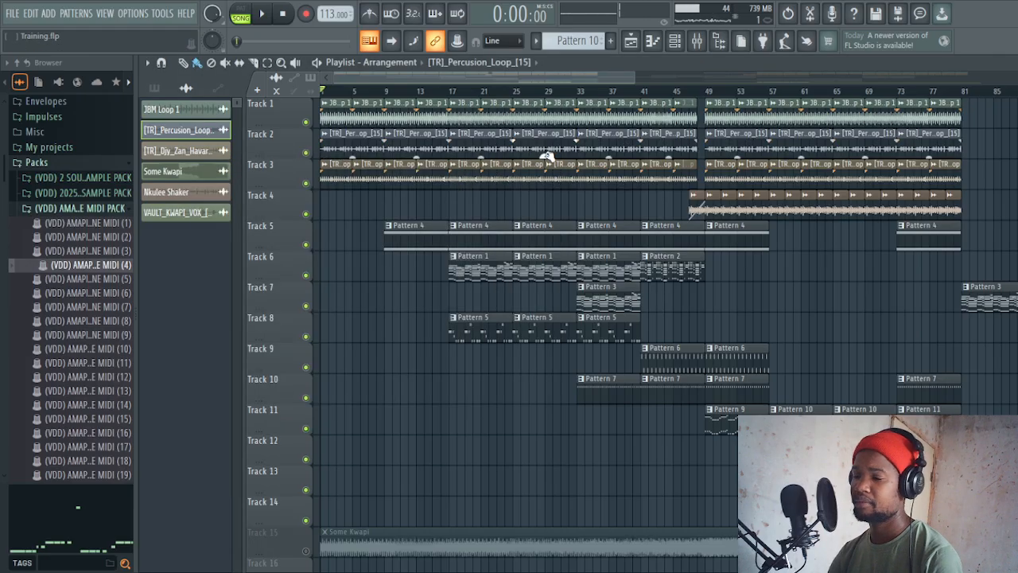
- Inspect the sample settings and waveform of the [TR]_Djy_Zan_Havard_Loop clip on Track 3
click(339, 179)
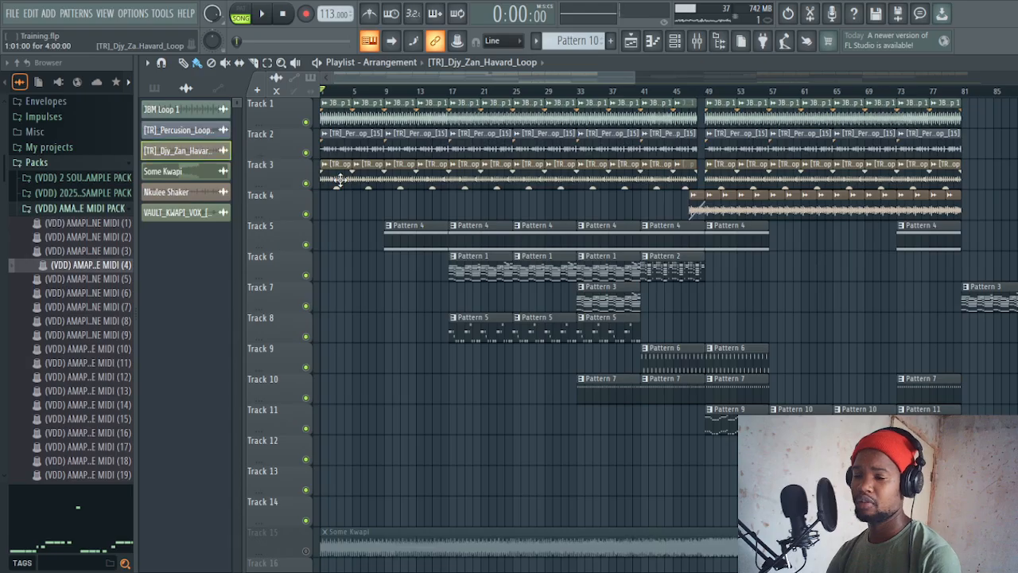
double_click(340, 179)
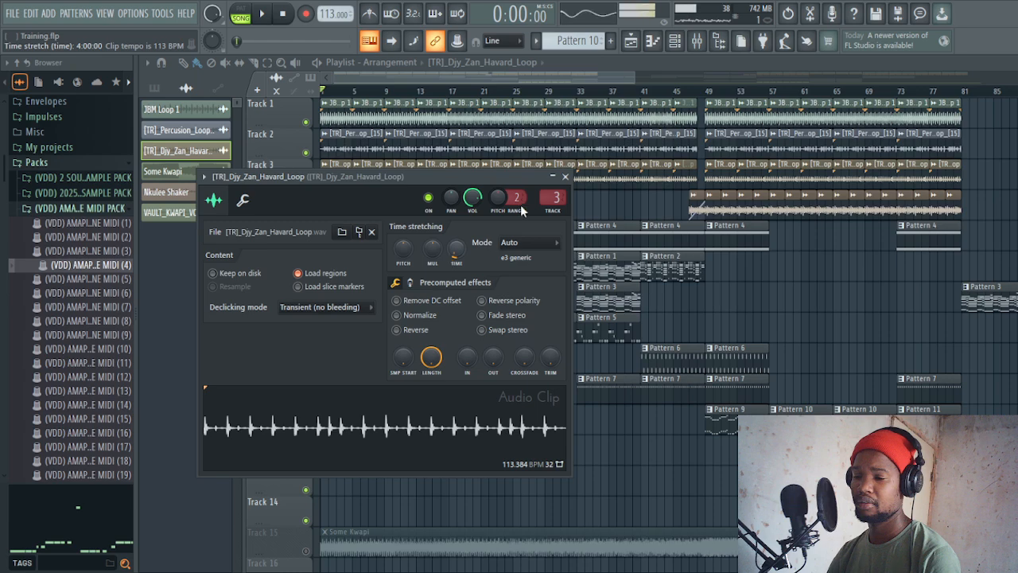
click(565, 176)
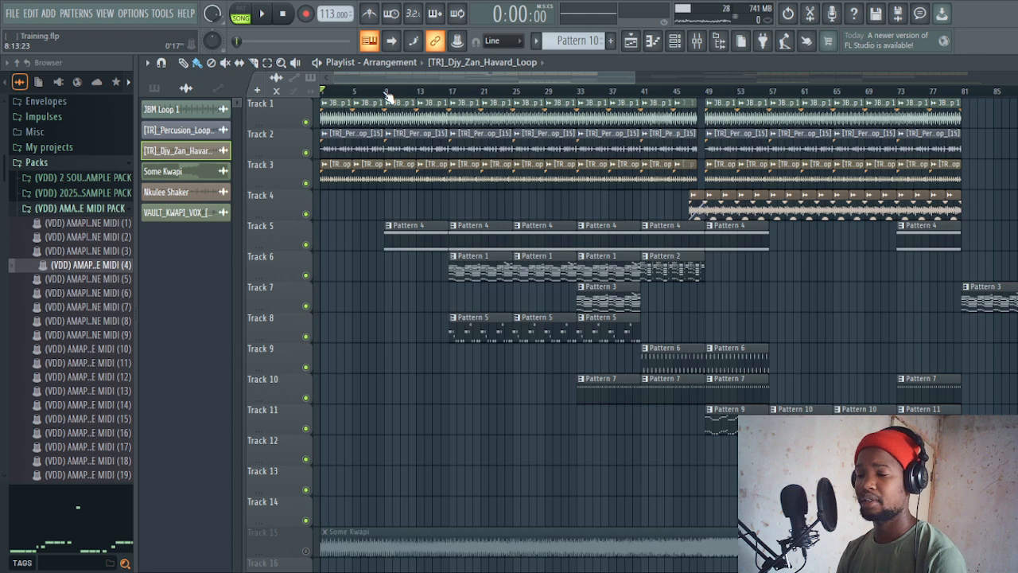
- Play the intro from the start of the song, and set a playback time selection from bar 17 through bar 32
key(space)
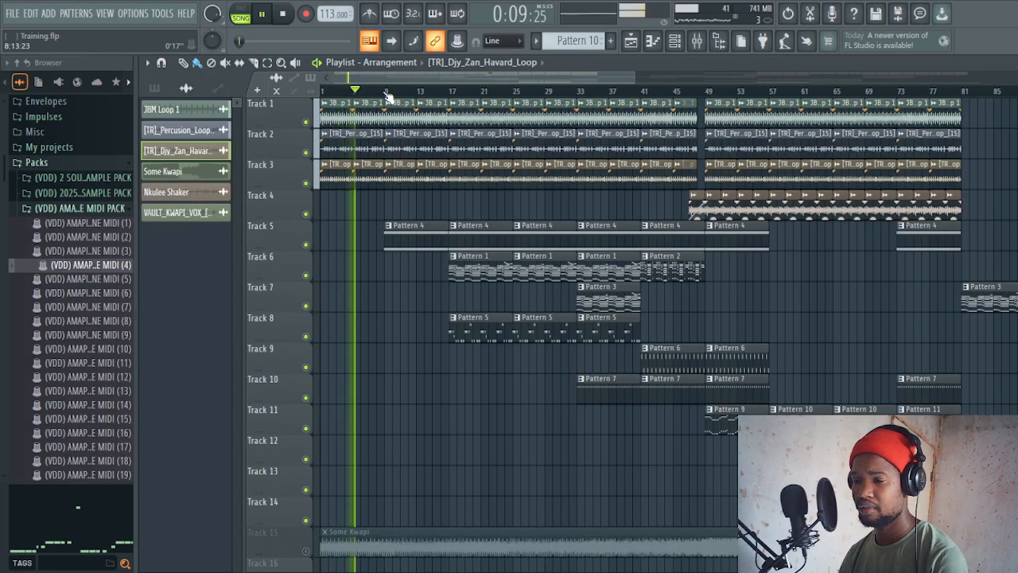
key(space)
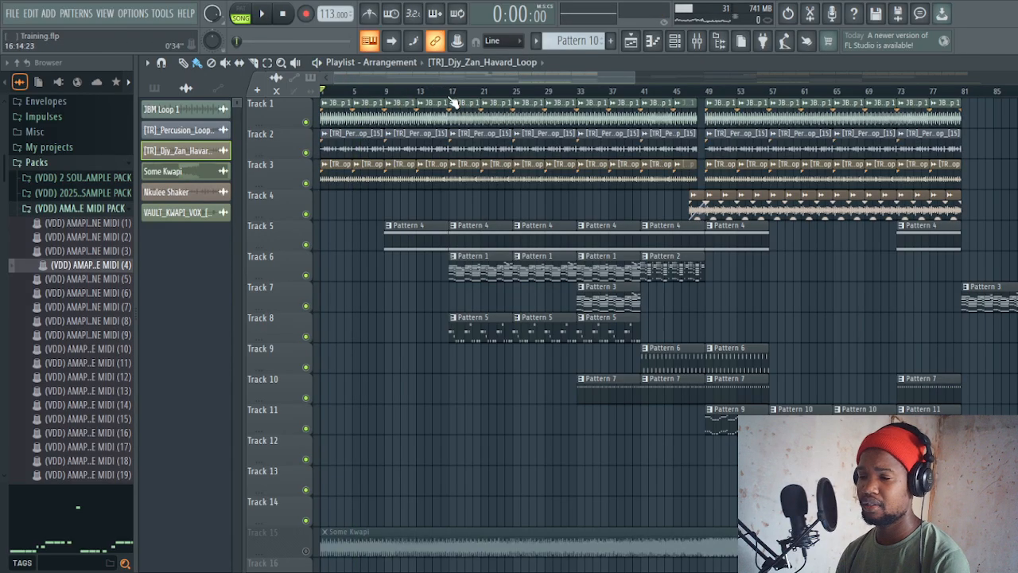
drag(455, 94, 571, 113)
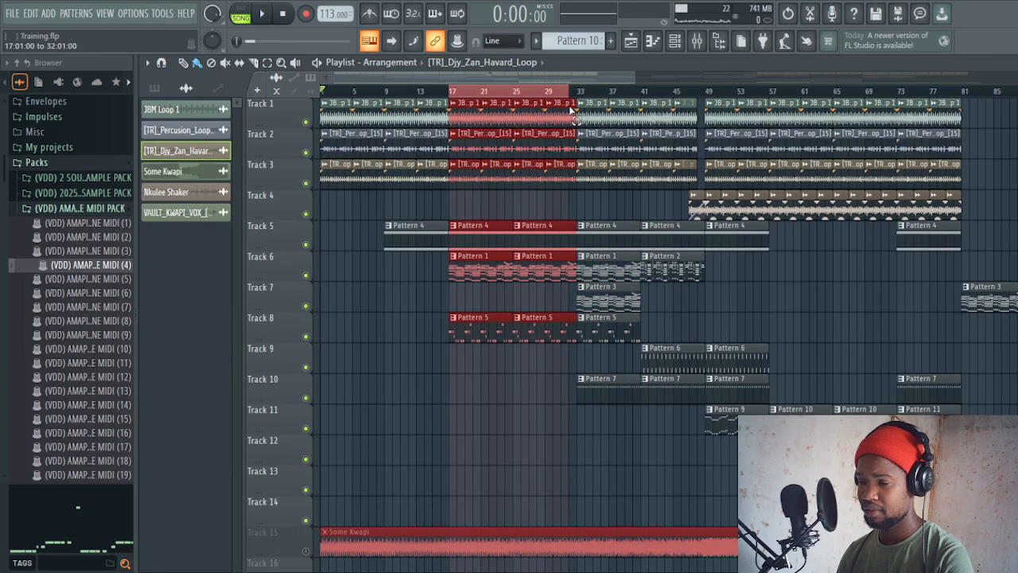
key(space)
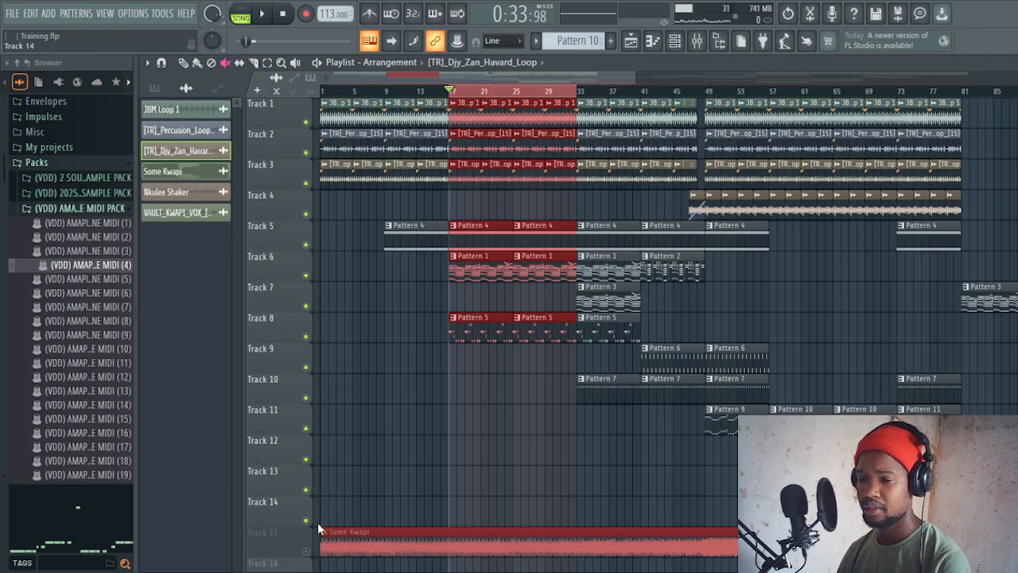
- Unmute Track 15, which holds the Some Kwapi clip, and restore the Paint tool
click(342, 548)
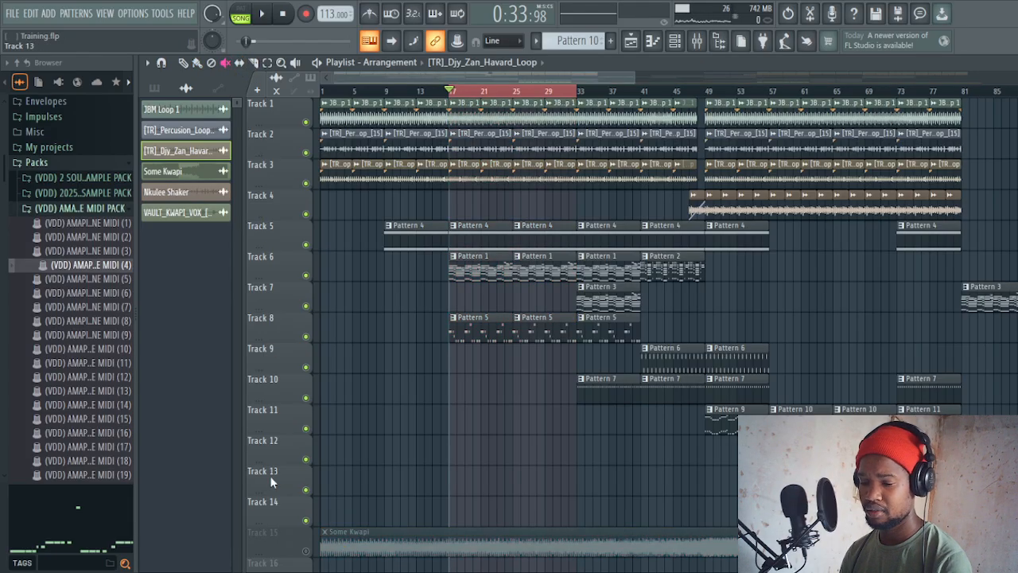
click(197, 63)
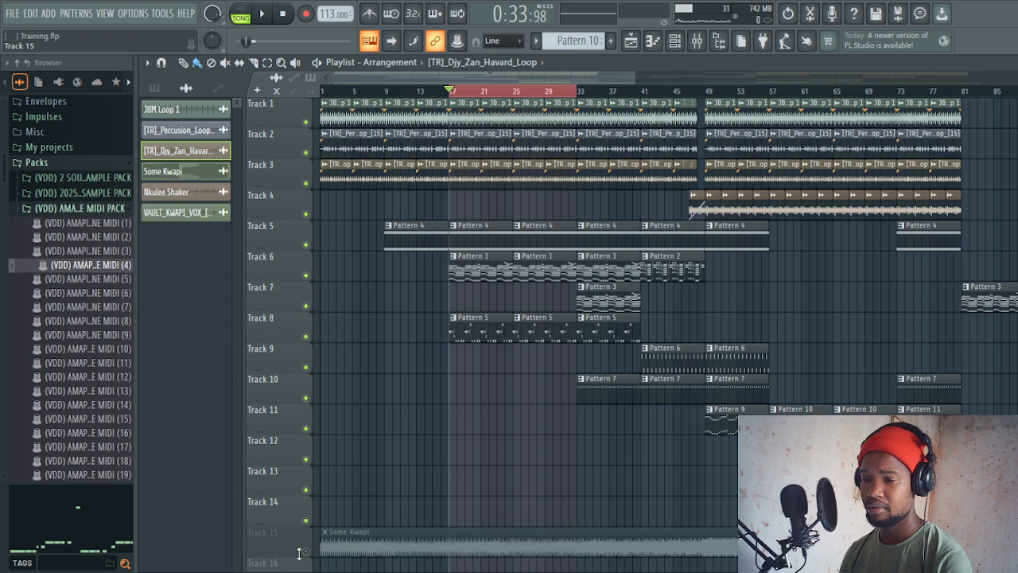
click(306, 551)
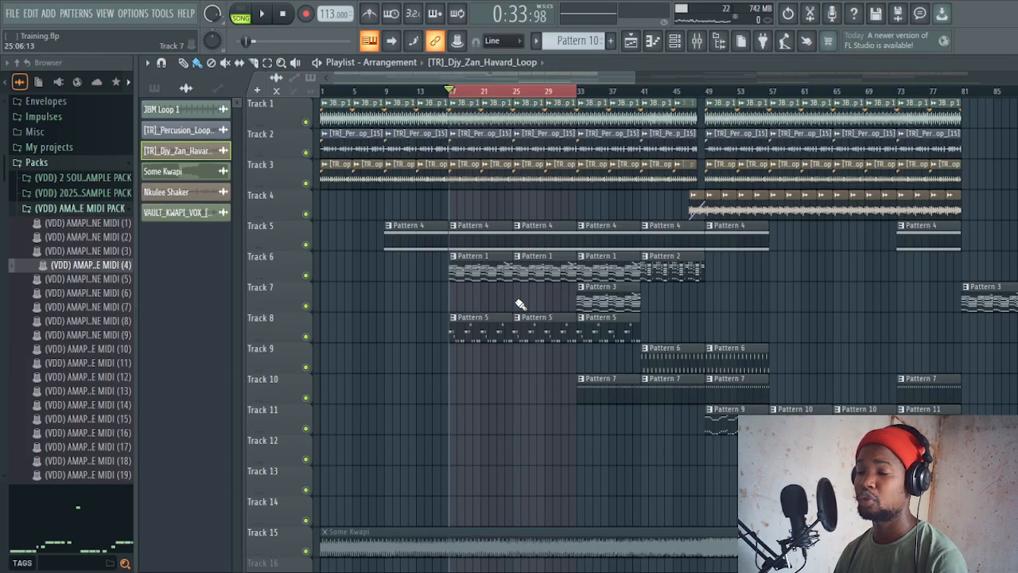
- Show Pattern 4 in the Channel rack and examine its Less than Stable Pad instrument
click(465, 238)
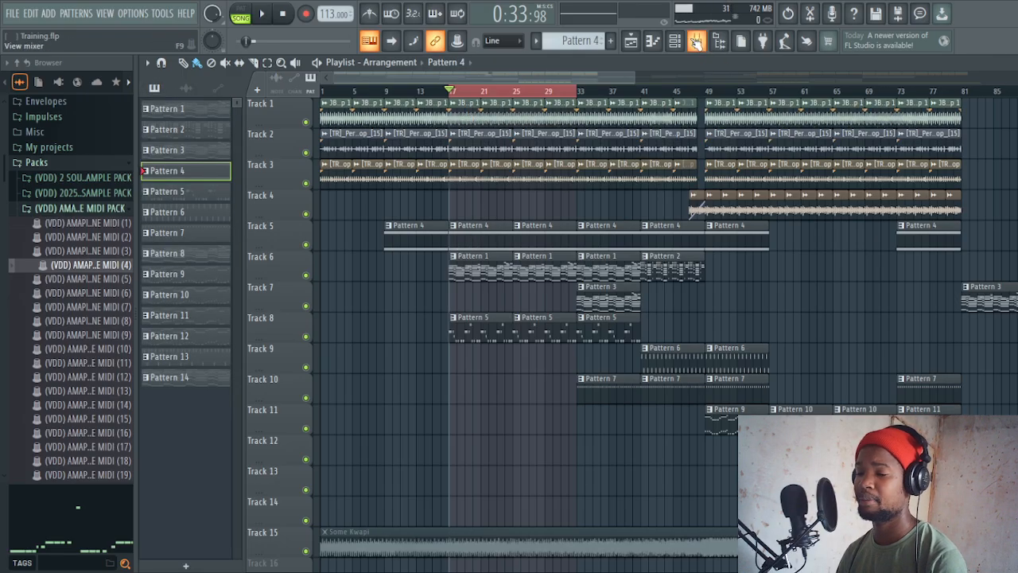
click(674, 41)
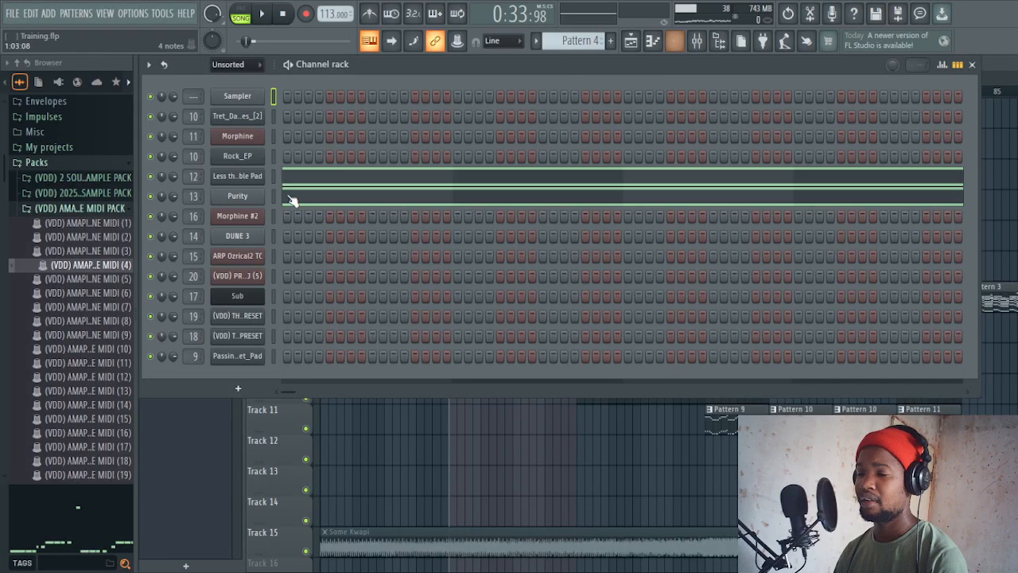
click(236, 182)
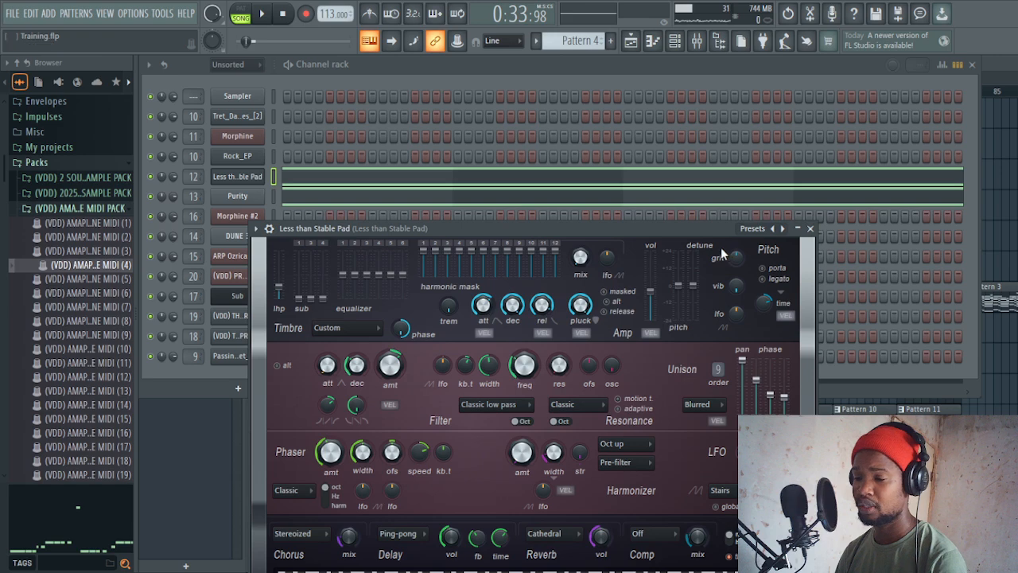
drag(612, 232, 620, 163)
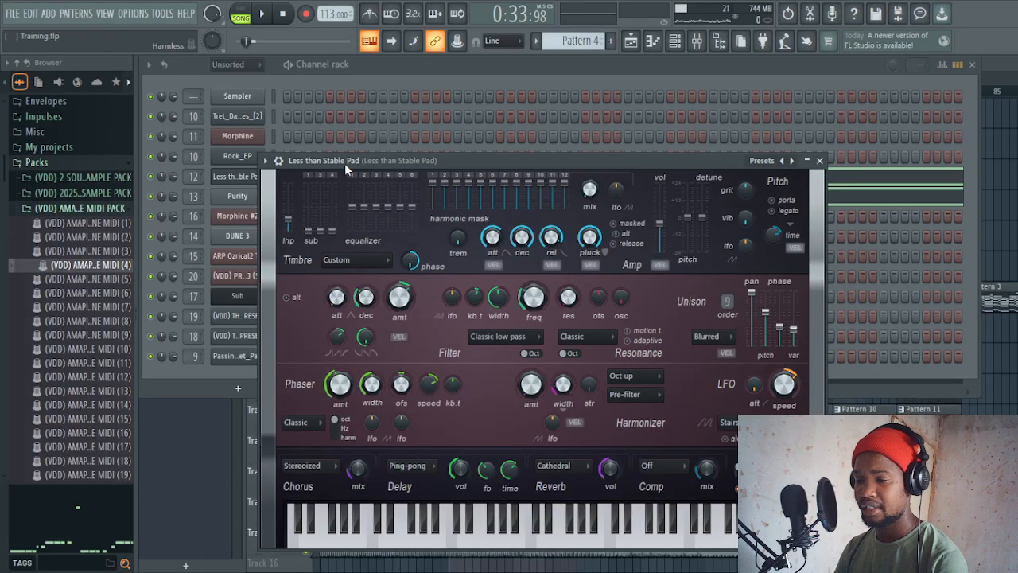
click(821, 162)
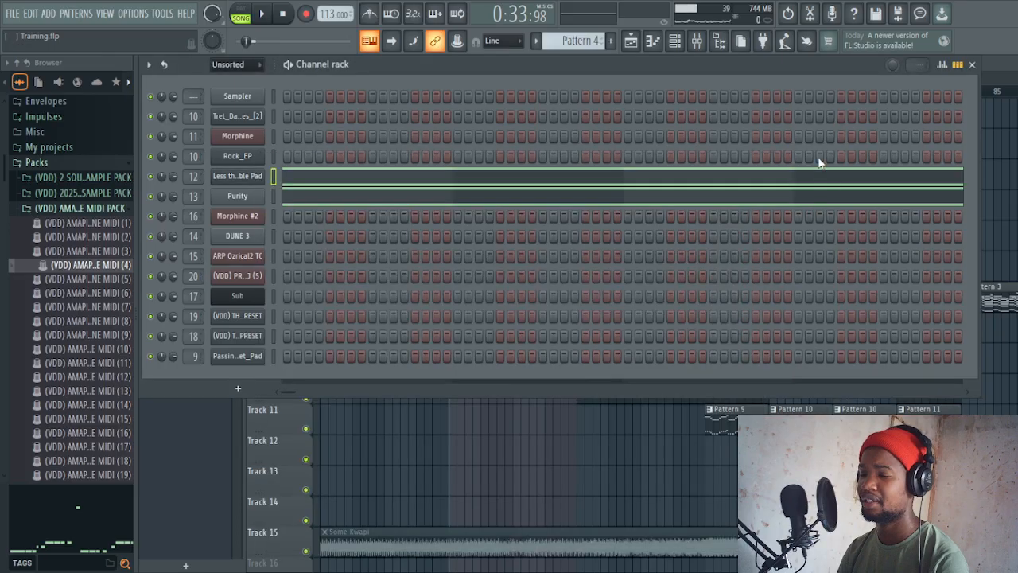
- Examine the preset used by Pattern 4's Purity instrument and return to the Playlist
click(233, 198)
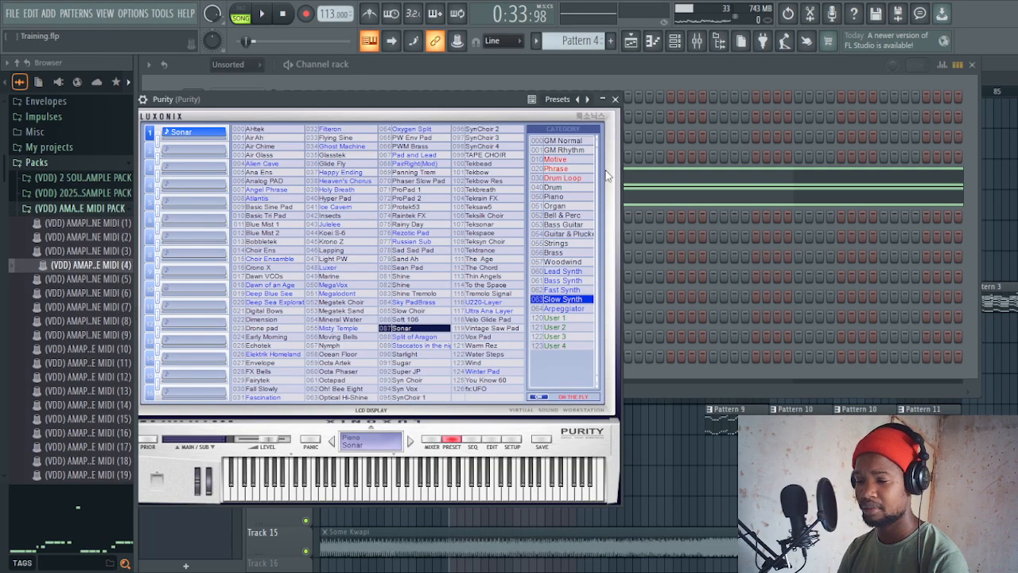
click(616, 99)
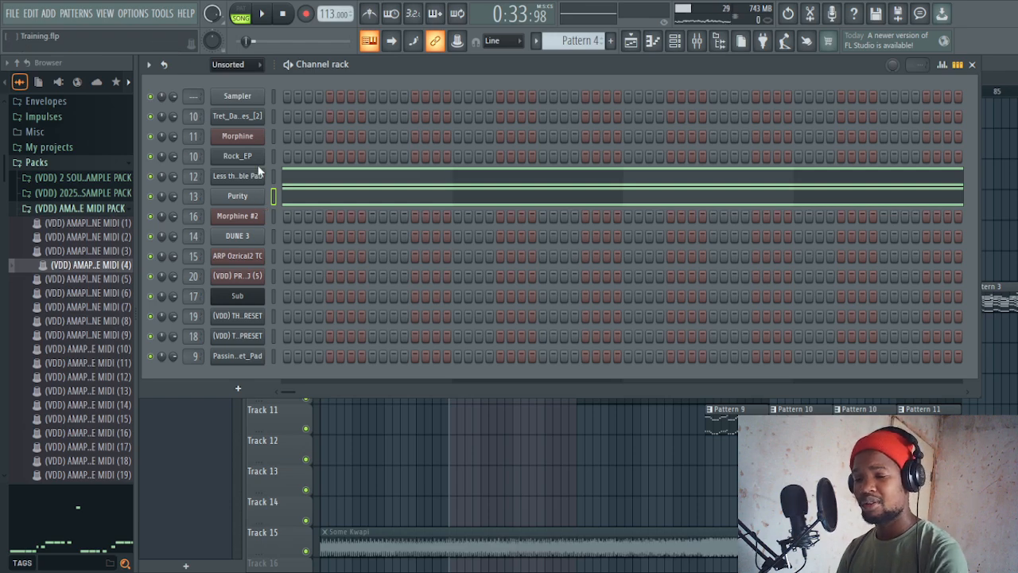
click(631, 43)
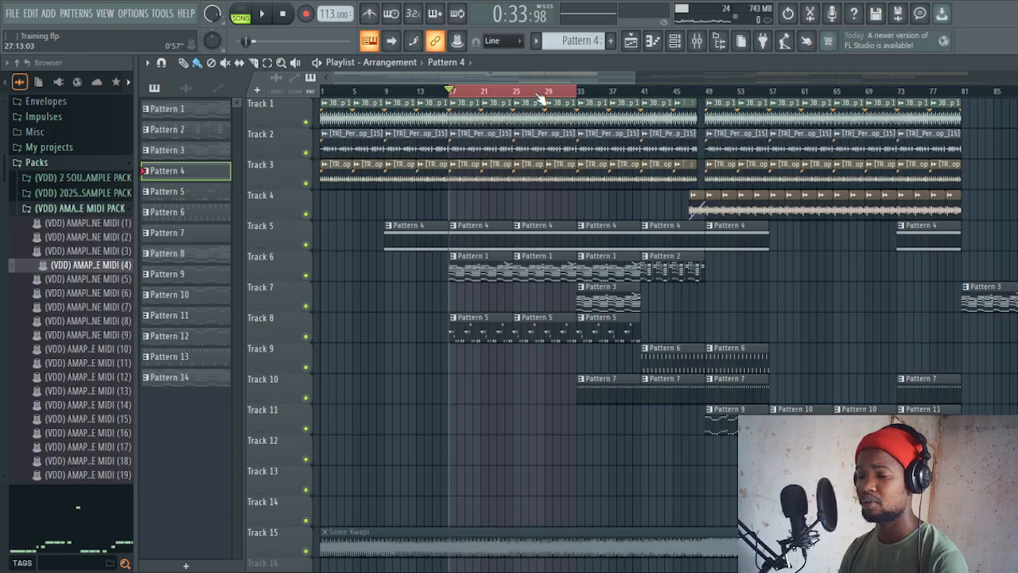
- Show Pattern 5 in the Channel rack and examine the Morphine #2 bass program and its presets library
click(477, 329)
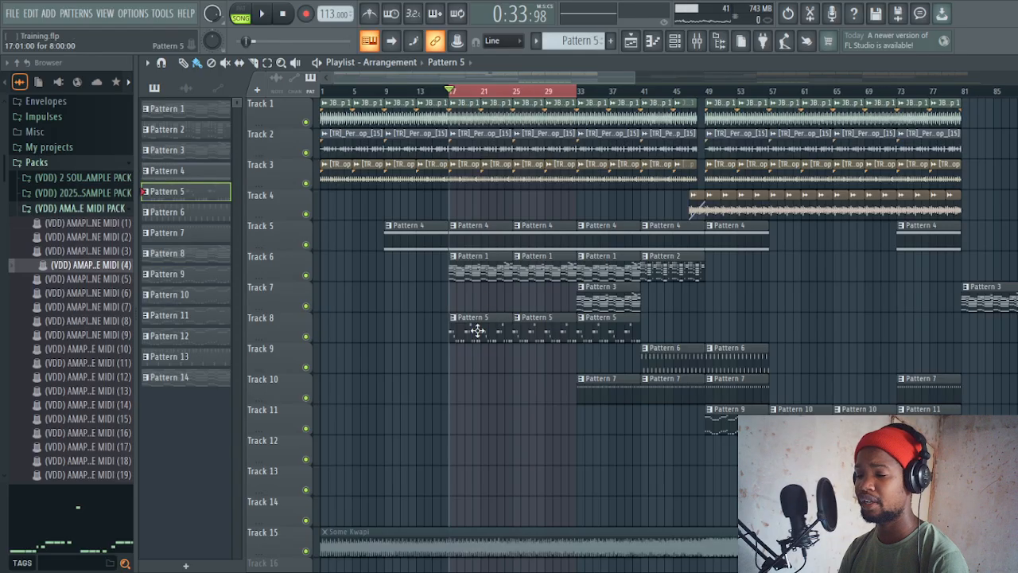
click(676, 42)
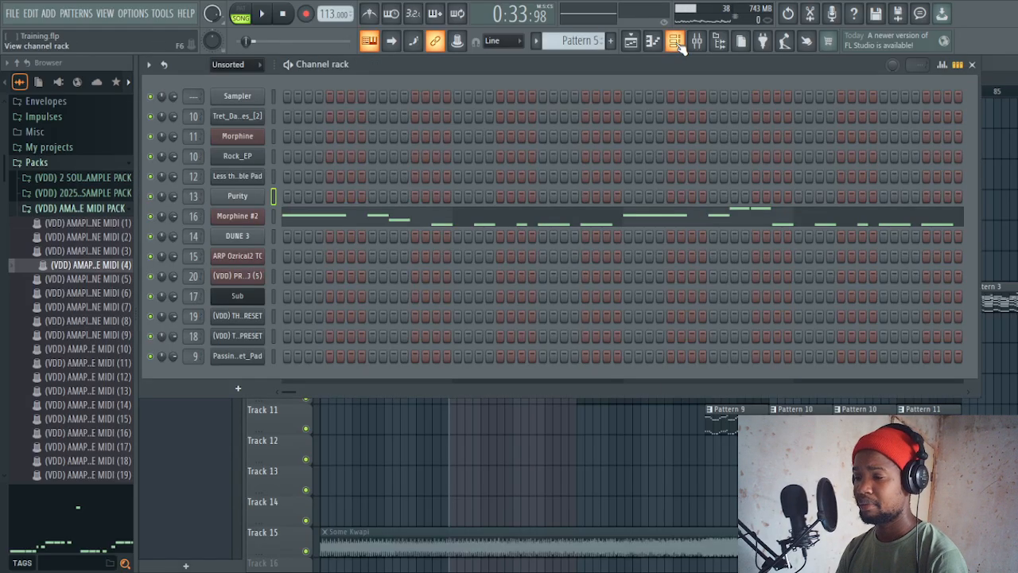
click(231, 221)
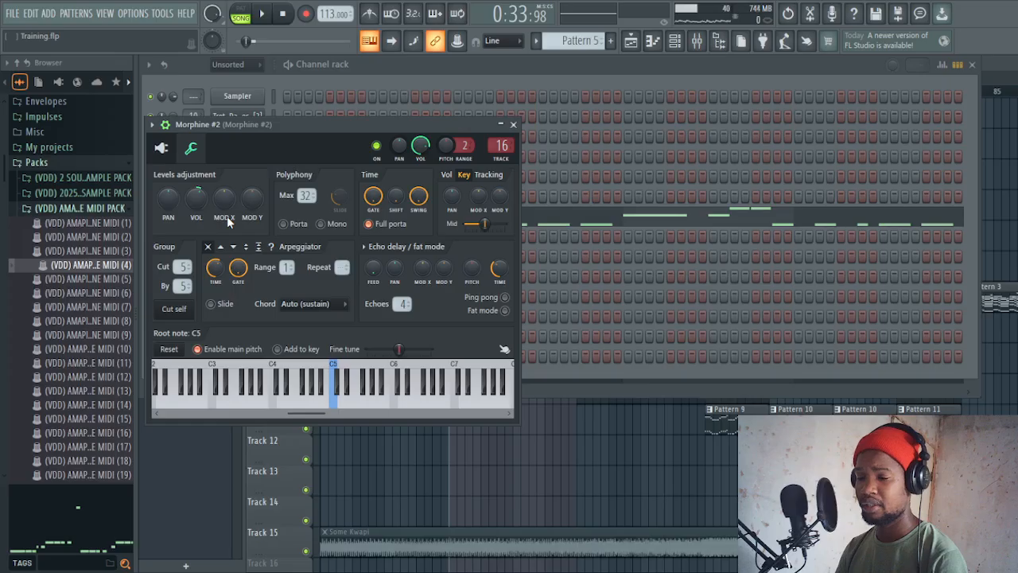
click(161, 151)
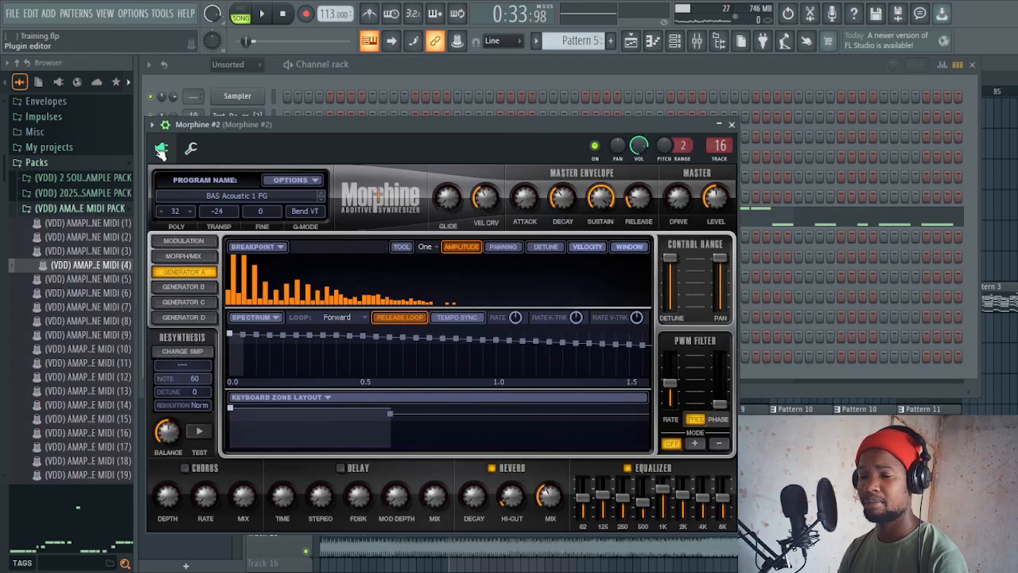
click(223, 195)
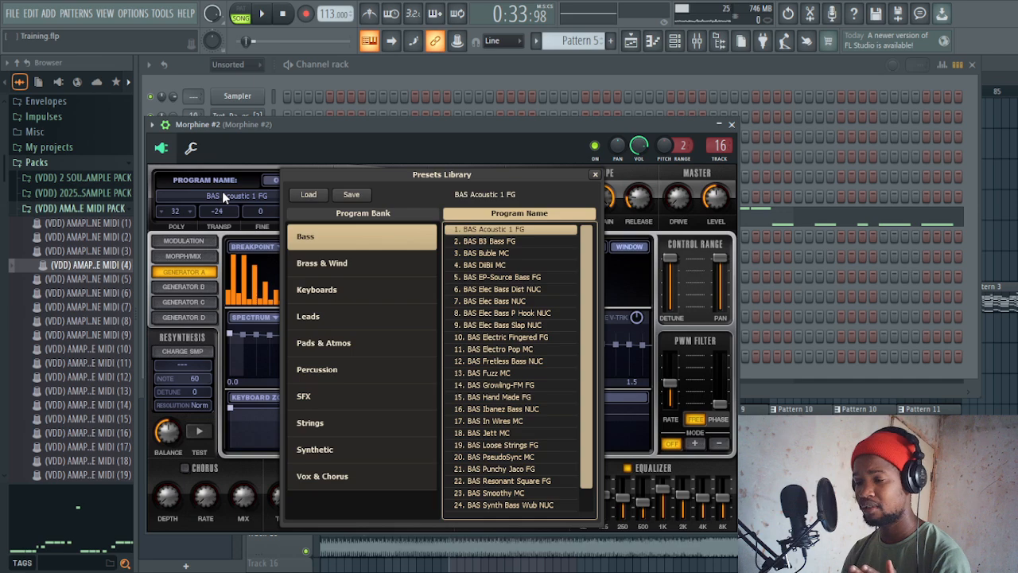
click(732, 124)
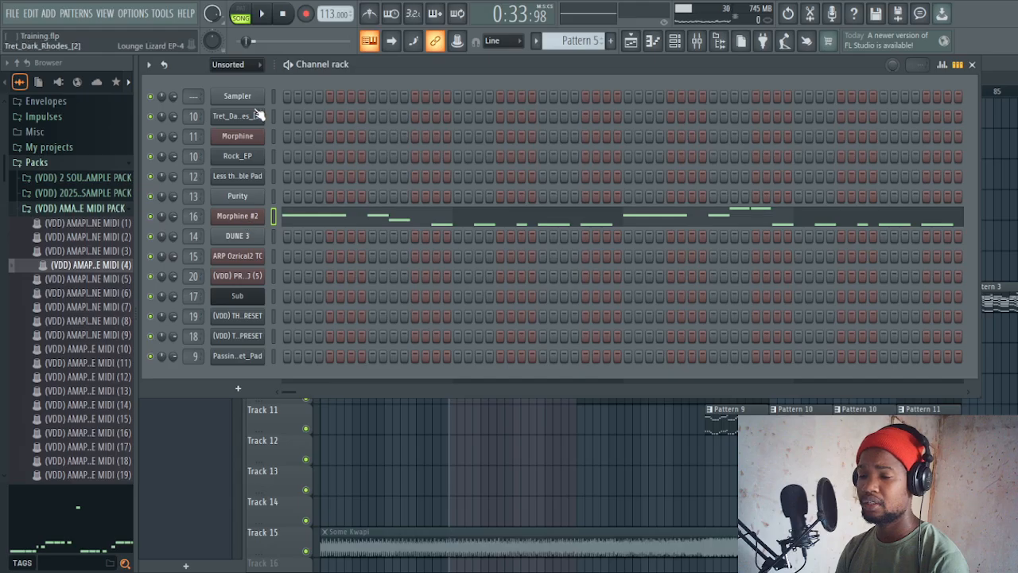
- Switch playback to pattern mode, audition Pattern 5 on its own, and return to the Playlist
click(241, 13)
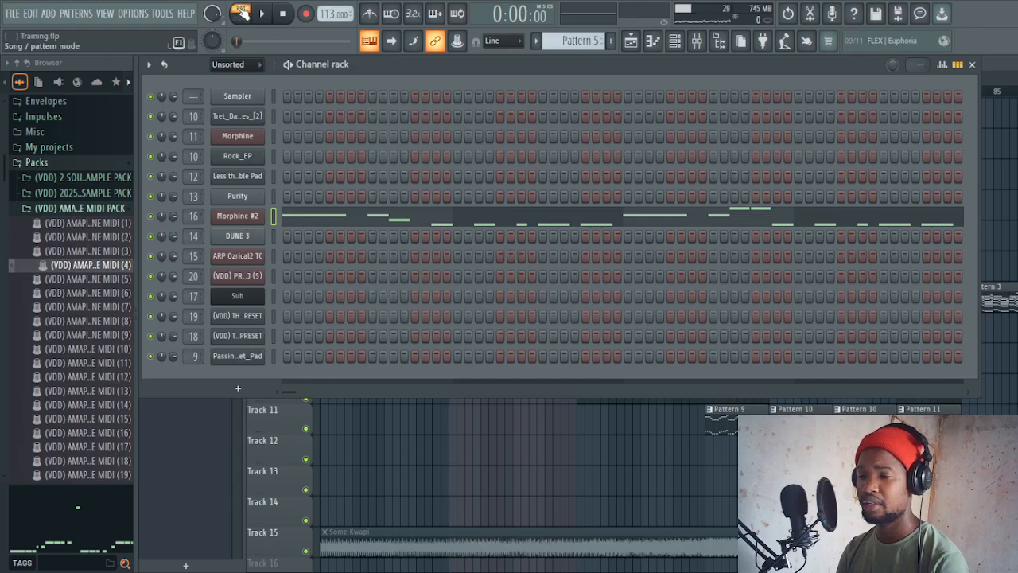
key(space)
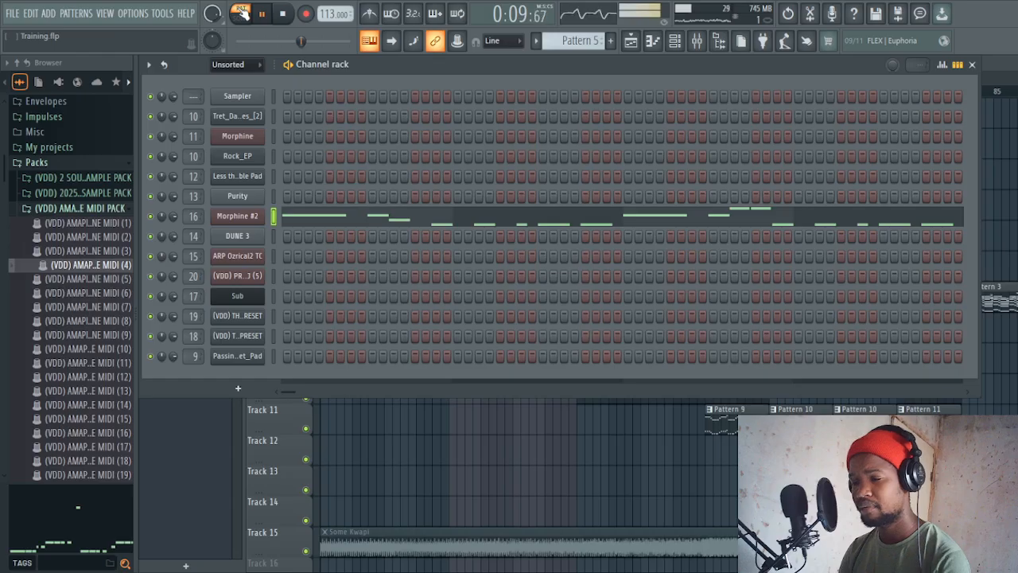
key(space)
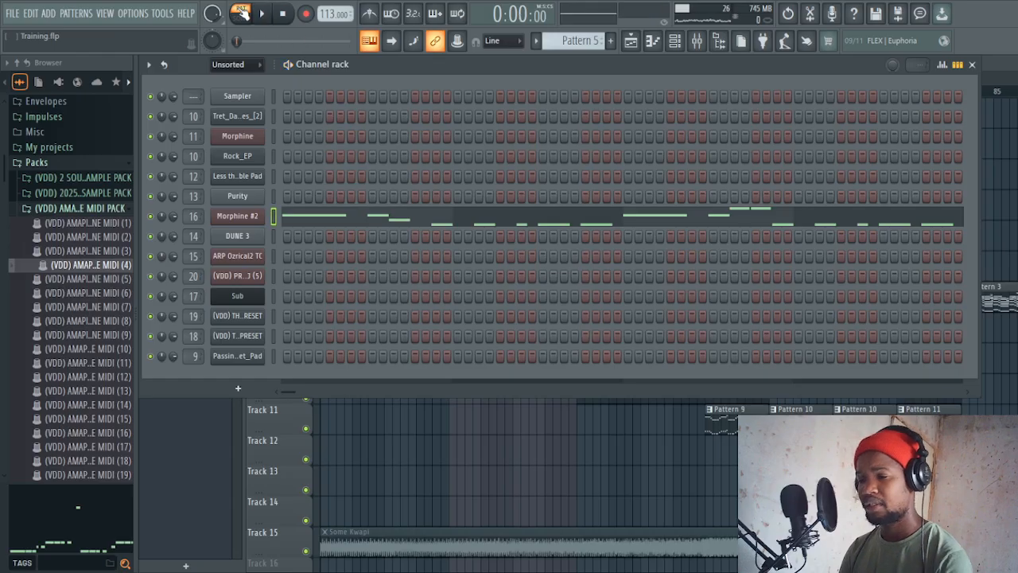
click(631, 41)
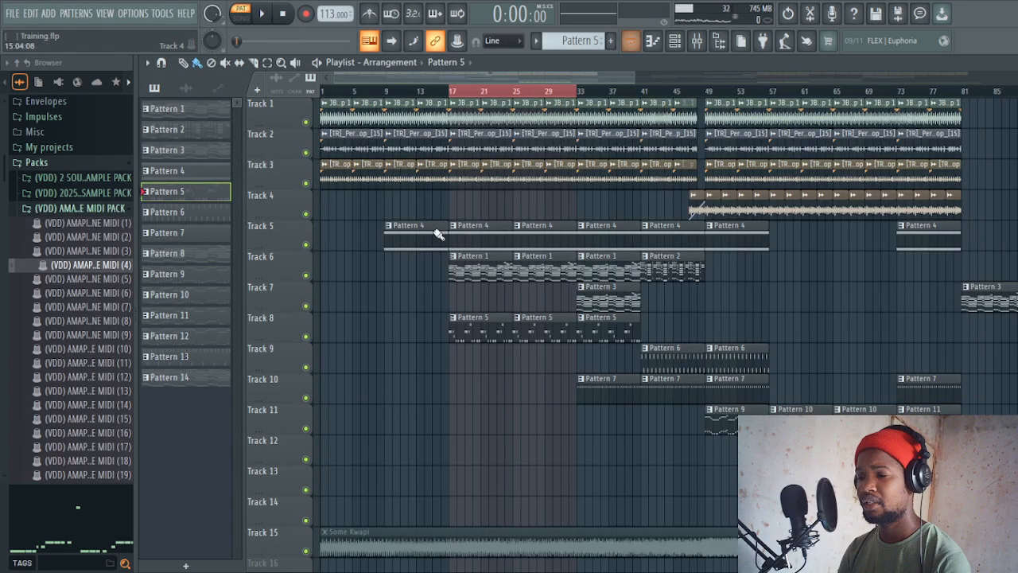
- Solo Track 6, audition it in song mode from bar 17 while examining Pattern 1's notes in the Piano roll, and return to the Playlist
right_click(305, 275)
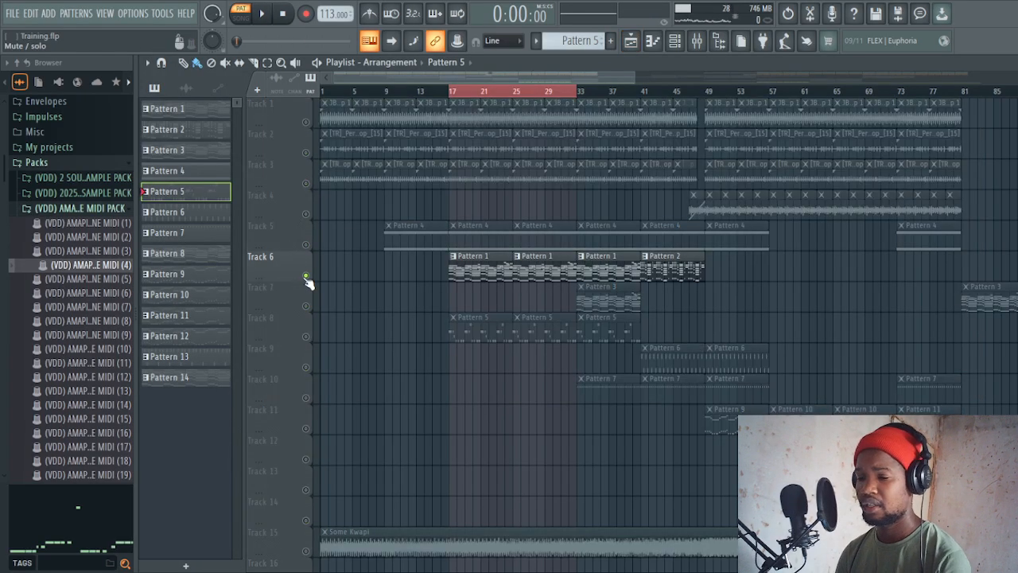
click(451, 93)
key(space)
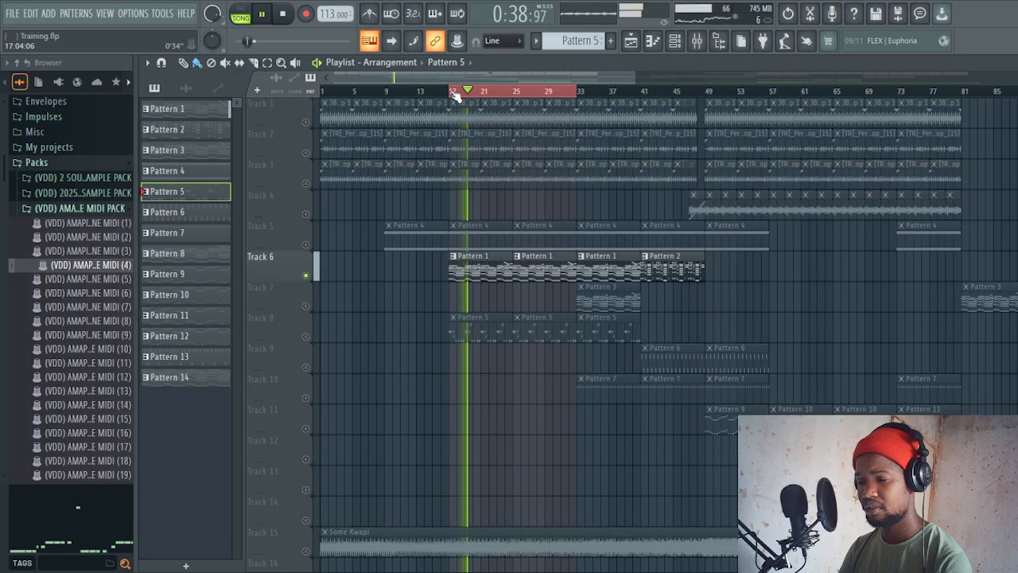
double_click(466, 260)
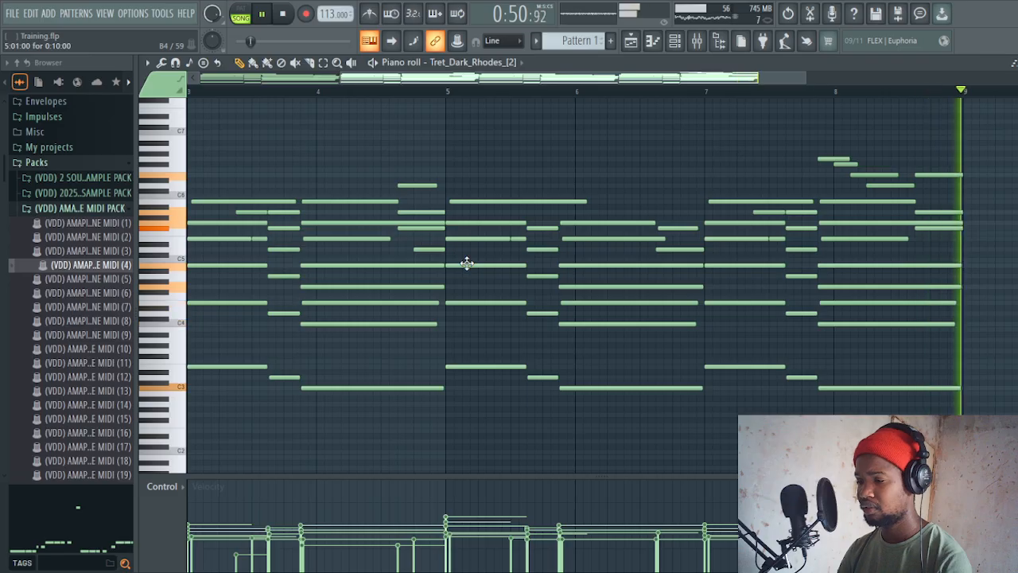
key(space)
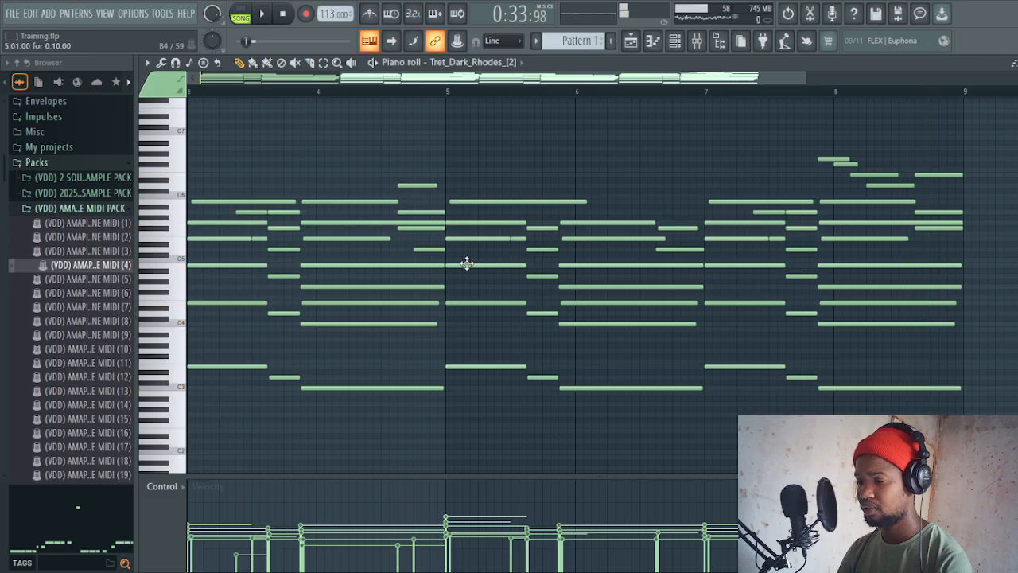
click(630, 42)
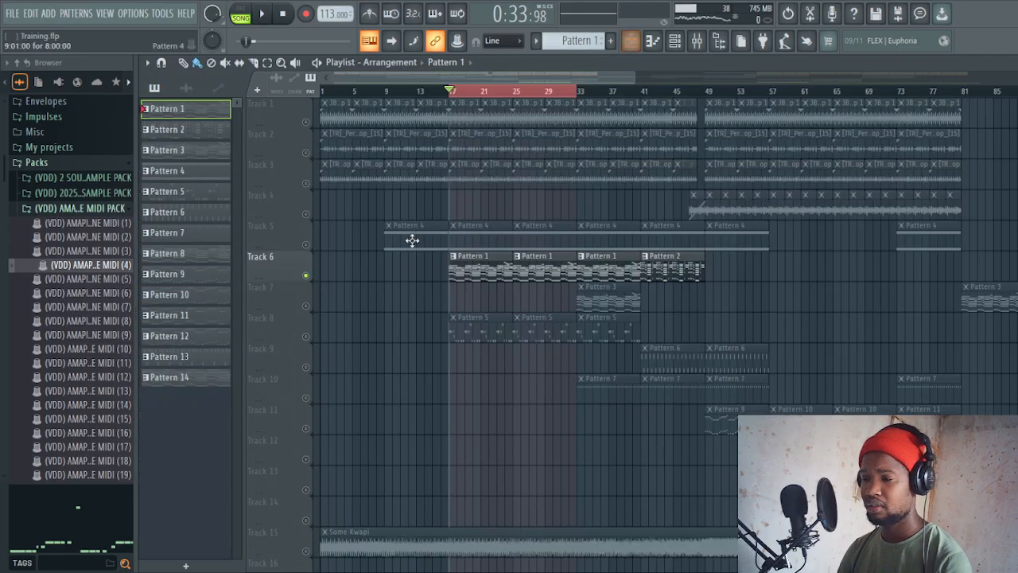
- Solo Track 5 and audition its Pattern 4 clips on their own from bar 17
ctrl+click(305, 244)
key(space)
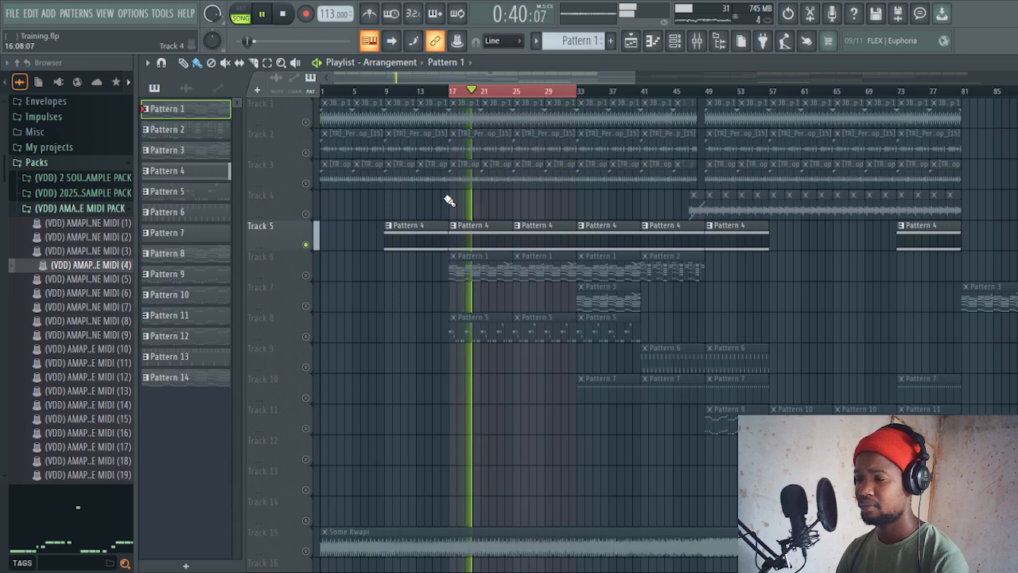
key(space)
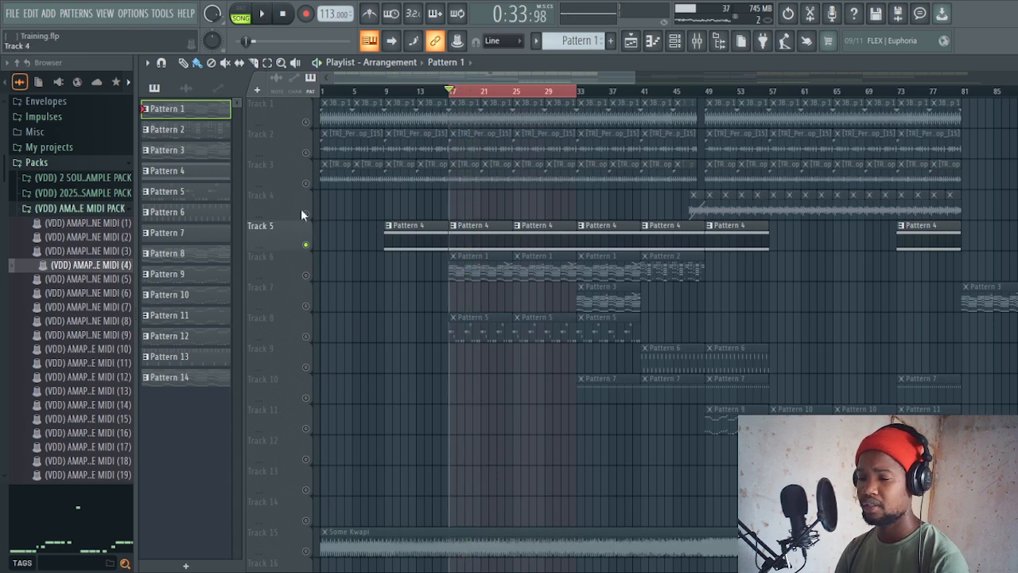
- Turn off Track 5's solo and audition all tracks together from bar 17
right_click(306, 244)
key(space)
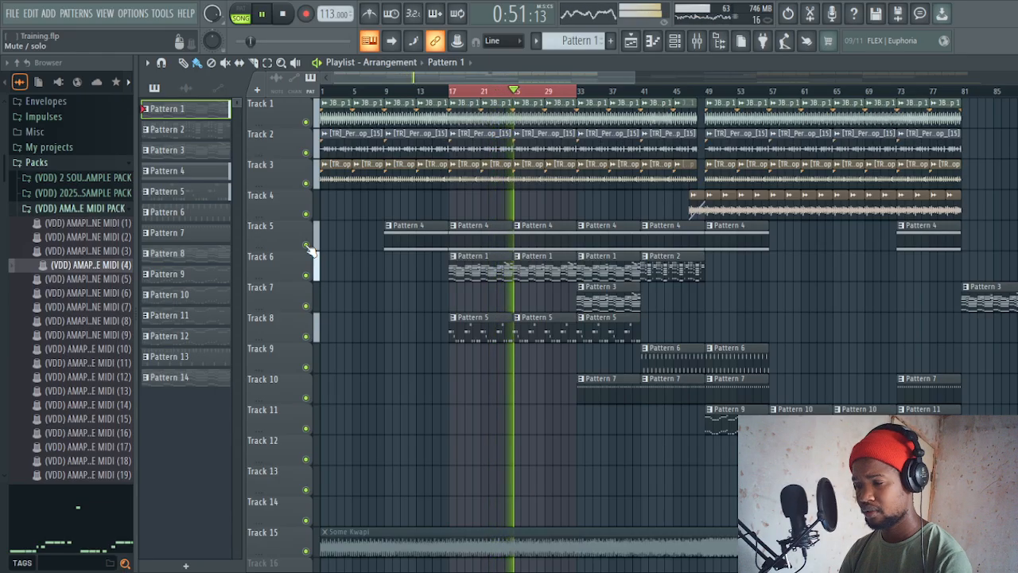
key(space)
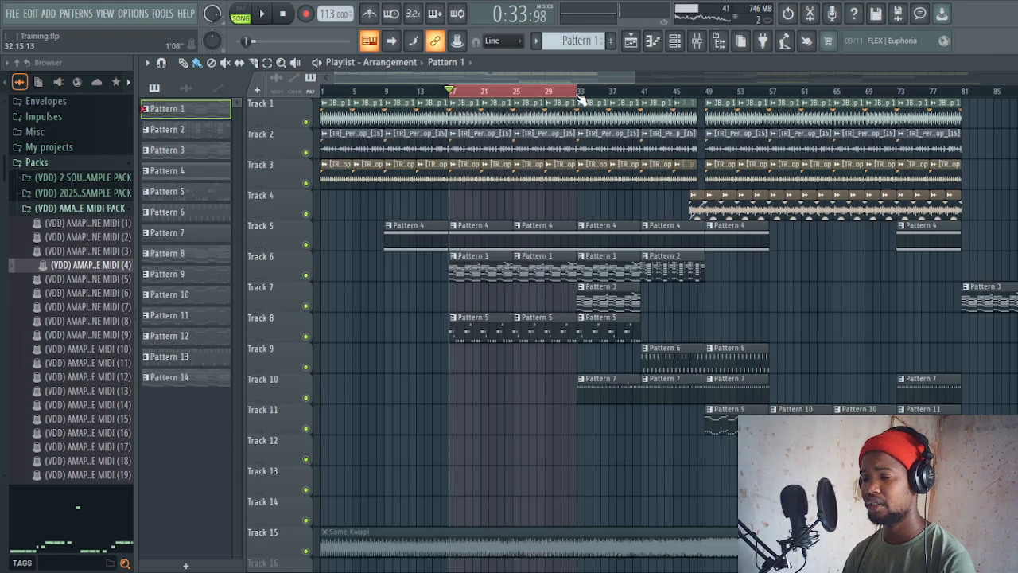
- Select bars 33 to 49 in the Playlist and show the Morphine instrument used by Pattern 3 on Track 7
drag(581, 95, 708, 95)
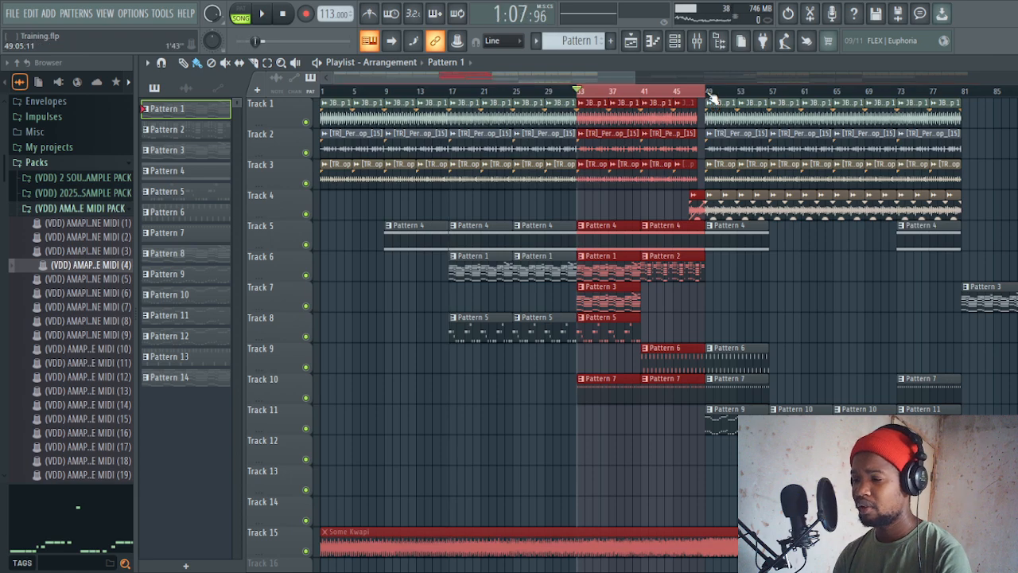
click(618, 298)
click(674, 40)
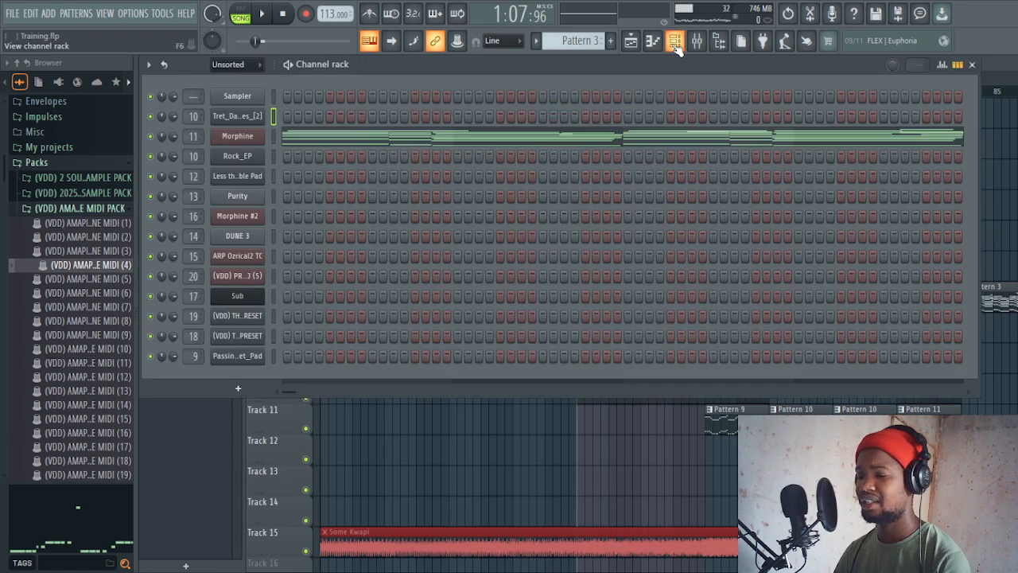
click(235, 137)
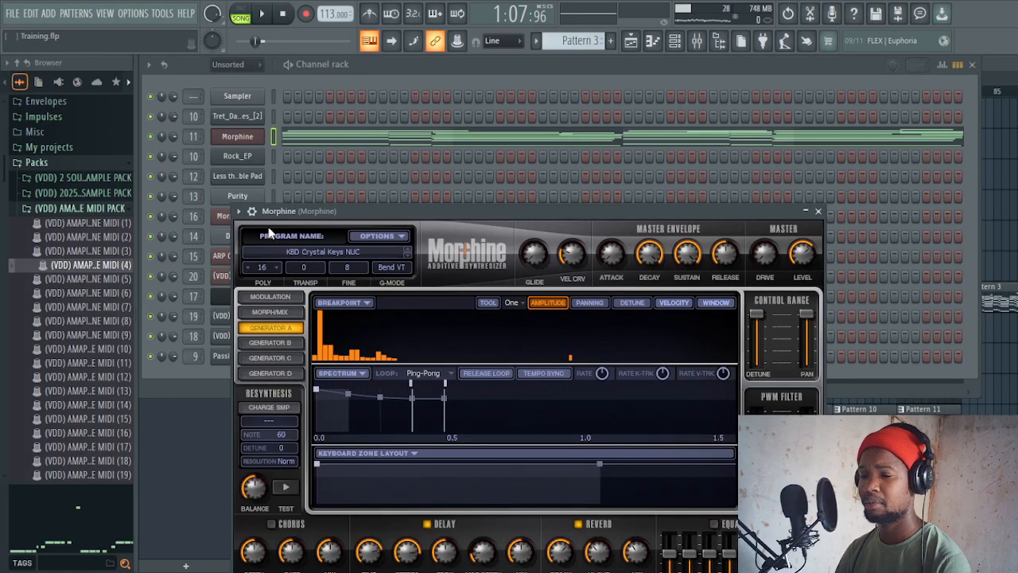
- Locate KBD Crystal Keys NUC in the Keyboards bank of Morphine's presets library and return to the Playlist
click(313, 253)
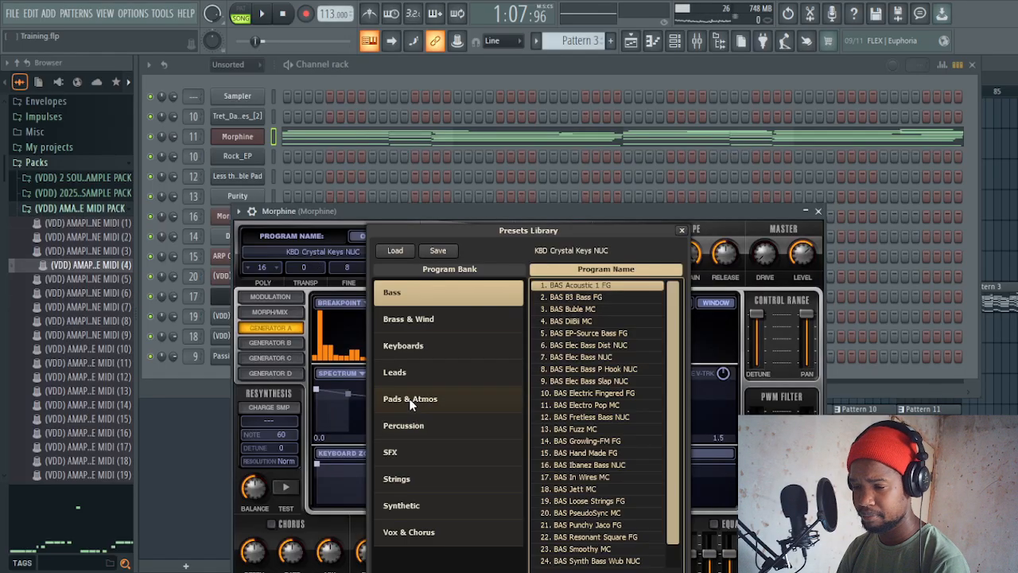
click(403, 350)
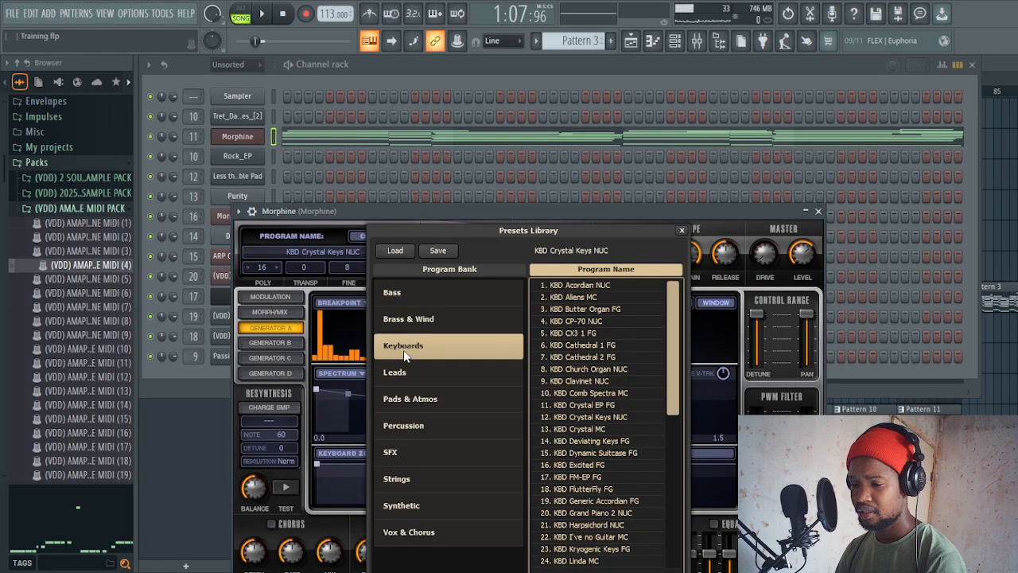
click(581, 419)
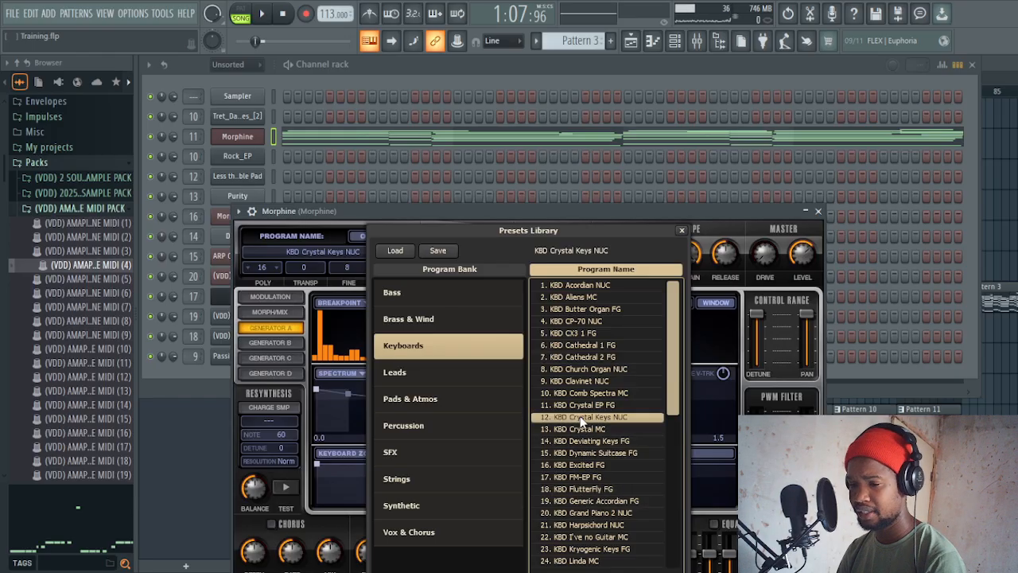
click(682, 231)
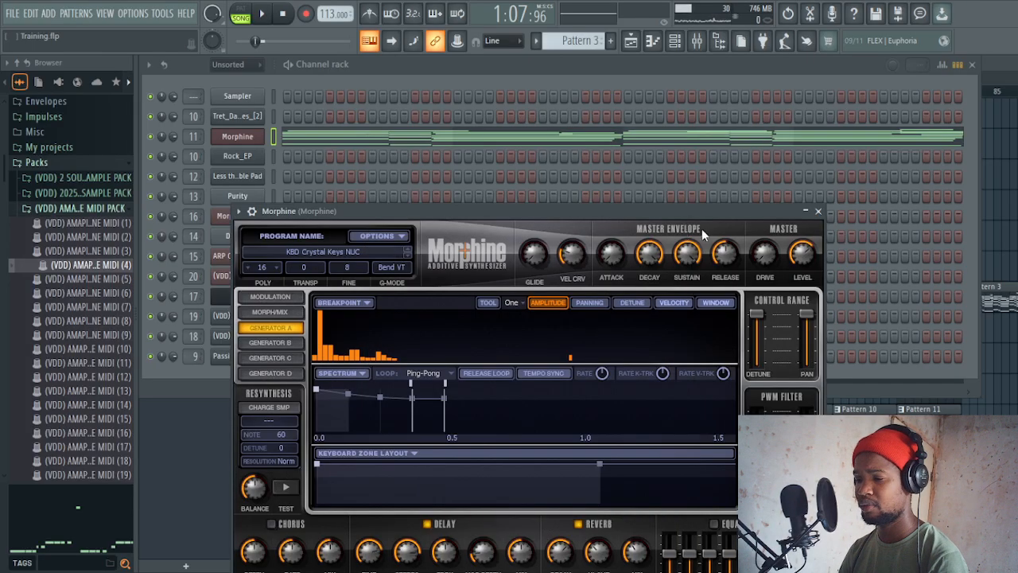
click(817, 211)
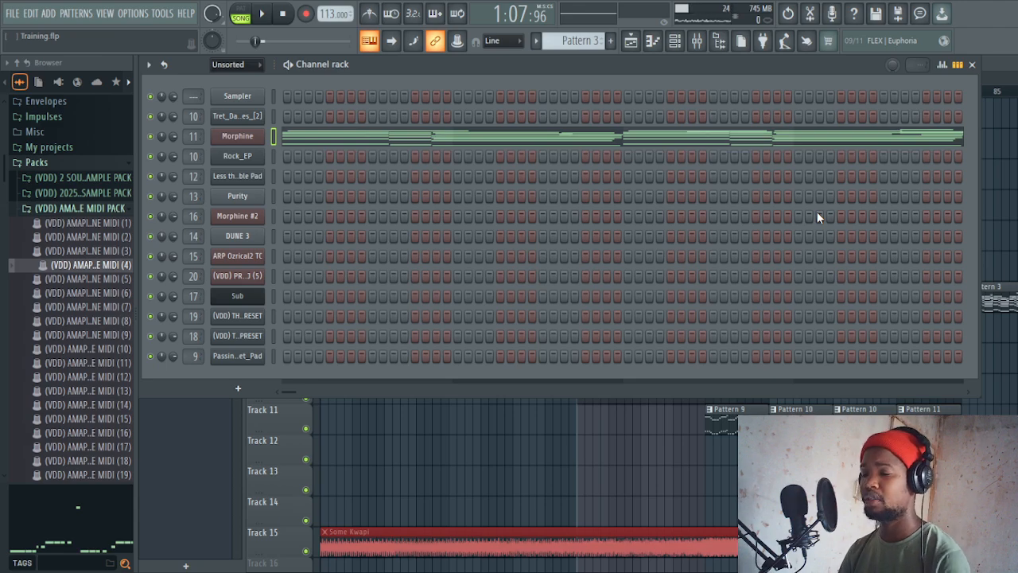
click(972, 64)
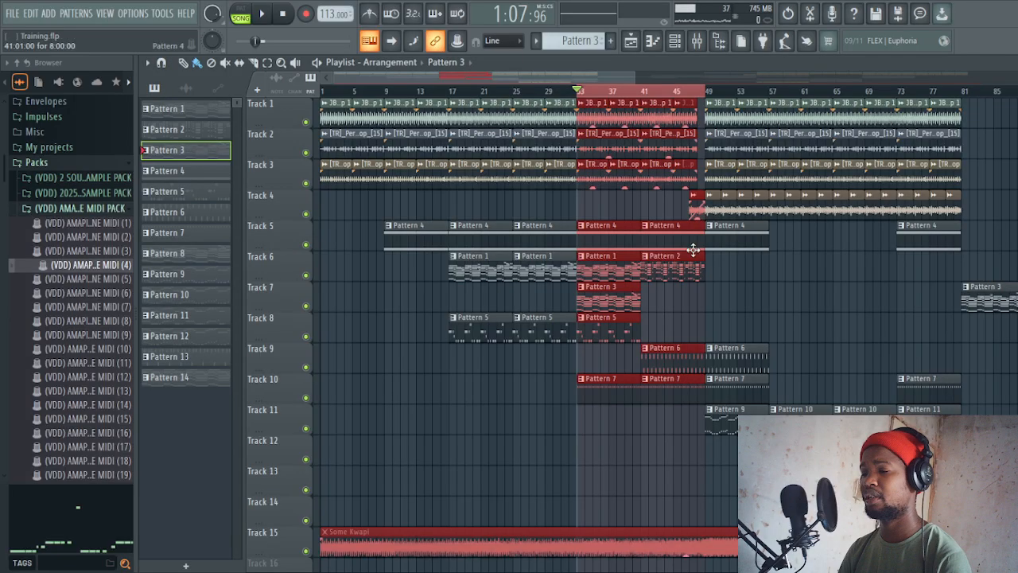
- Show Pattern 1 in the Channel rack, examine its Tret_Dark_Rhodes instrument's program, and return to the Playlist
click(557, 273)
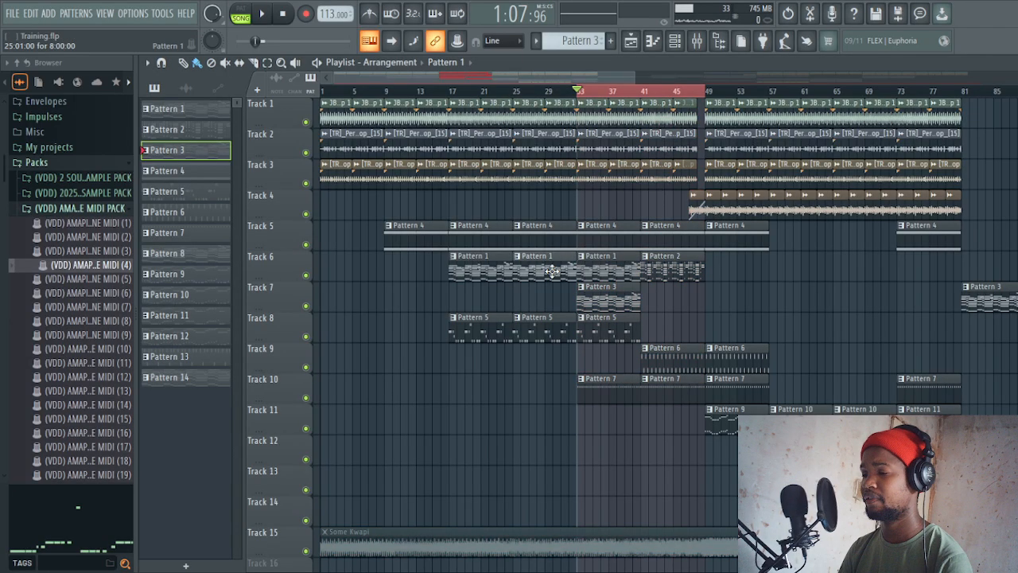
click(674, 44)
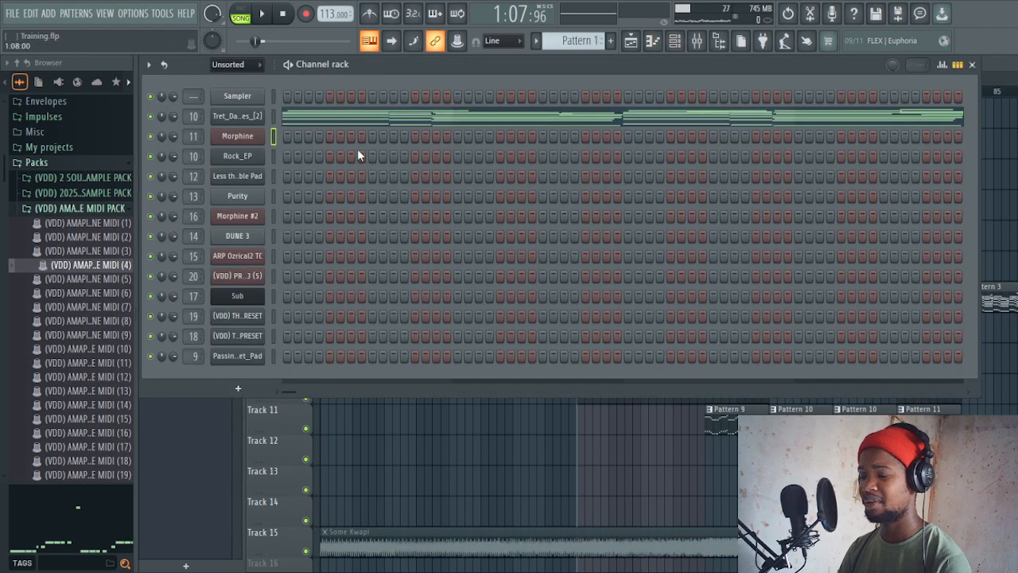
click(229, 118)
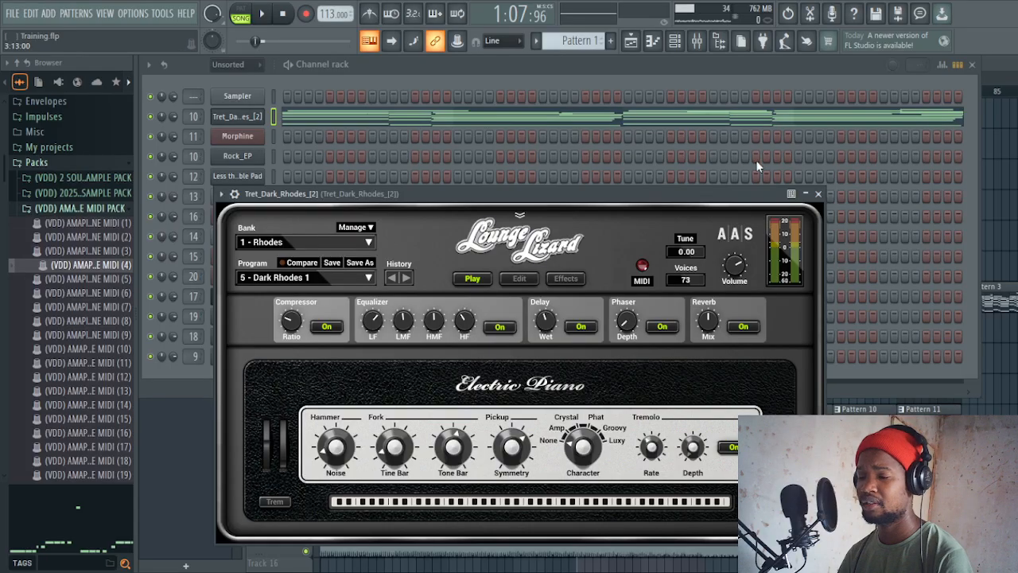
click(818, 194)
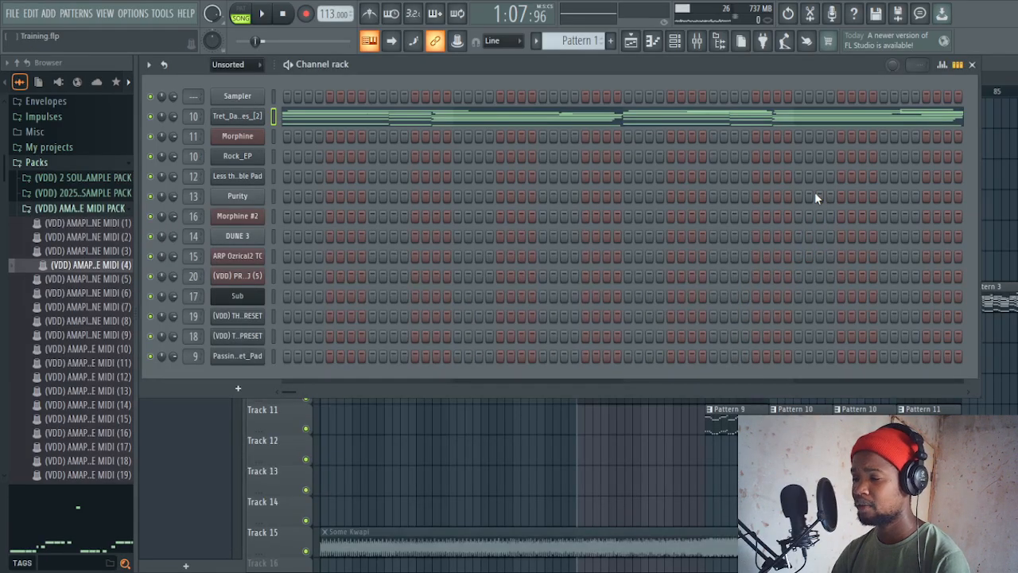
click(971, 66)
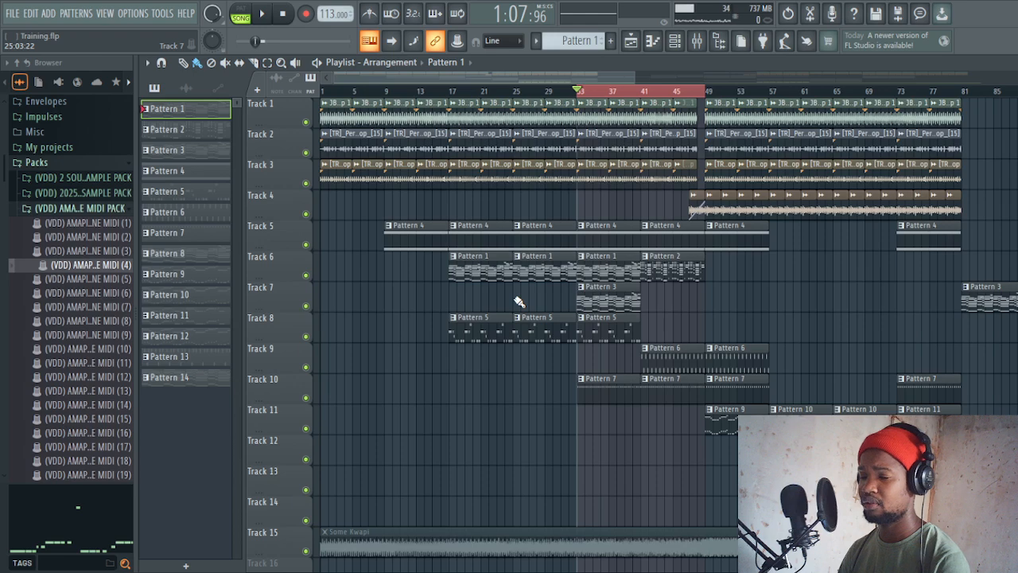
- Show Track 10's Pattern 7 in the Channel rack and examine its ARP Ozrical2 TC instrument
click(587, 382)
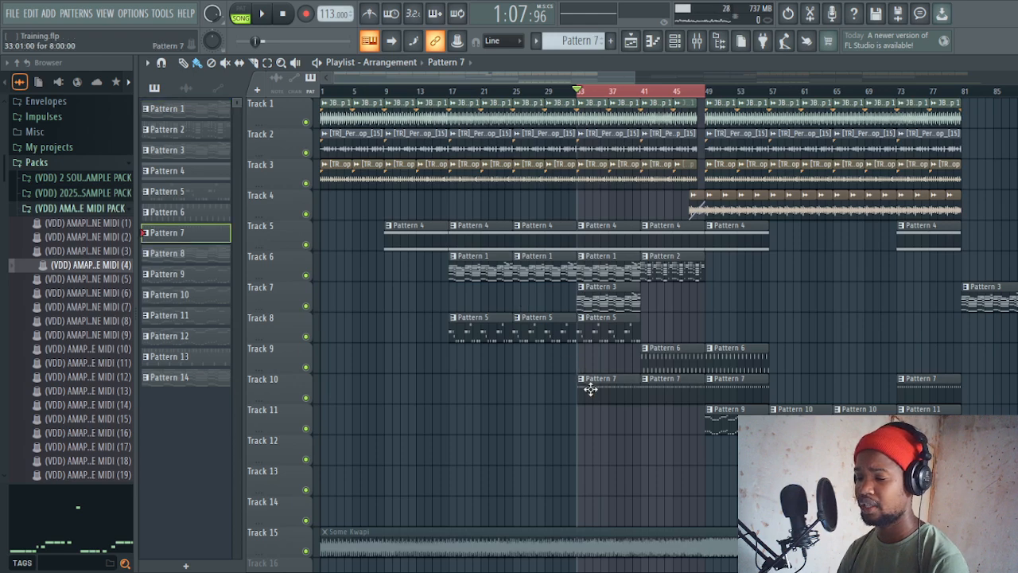
click(674, 46)
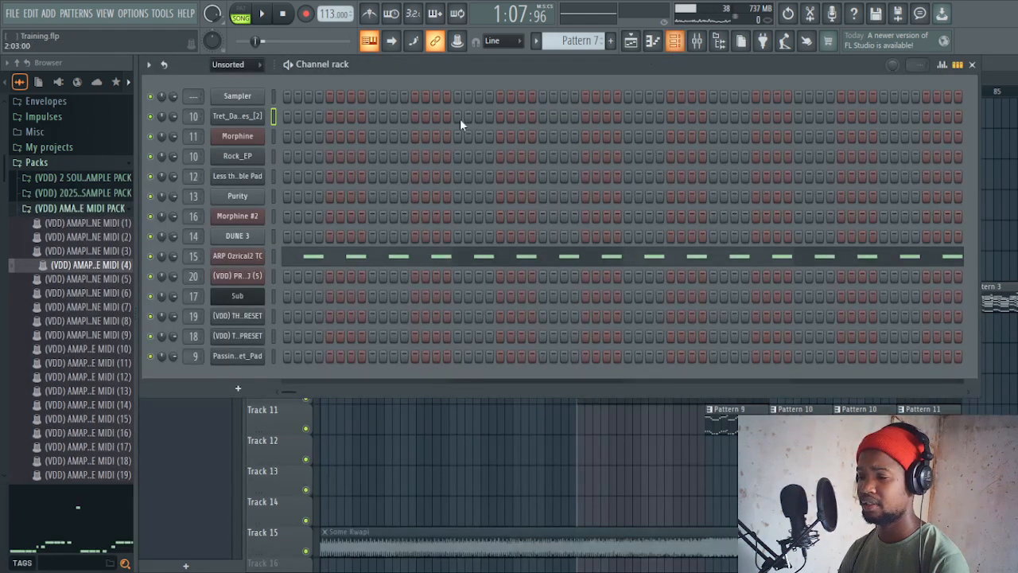
click(239, 262)
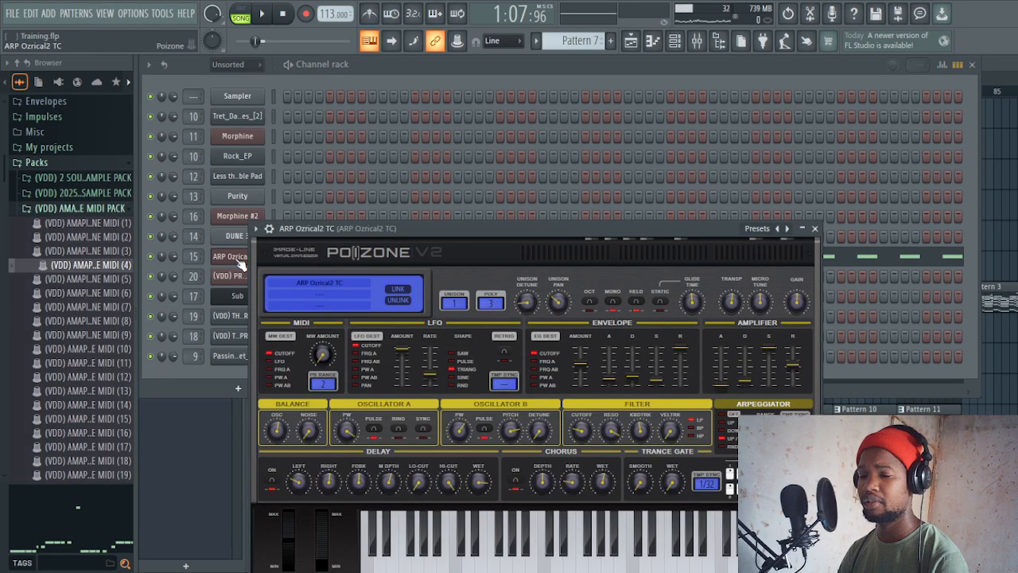
click(816, 229)
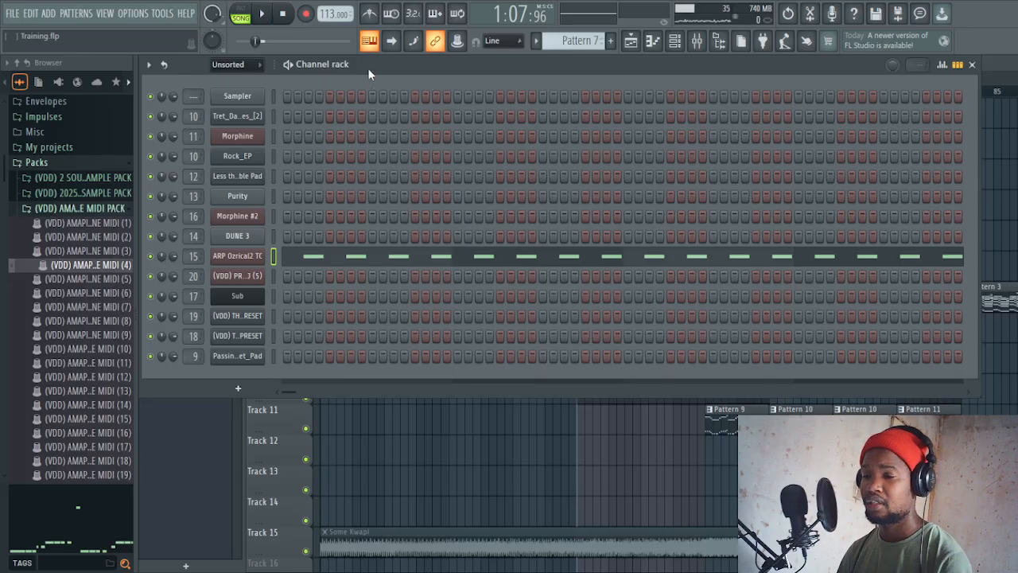
- Switch playback to pattern mode, audition Pattern 7 on its own, and return to the Playlist
click(243, 13)
key(space)
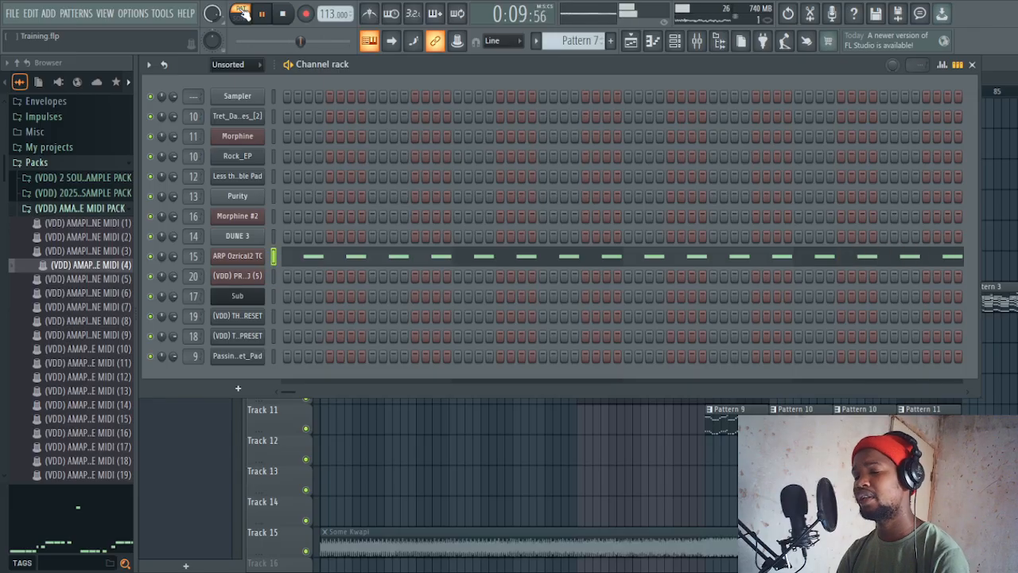
key(space)
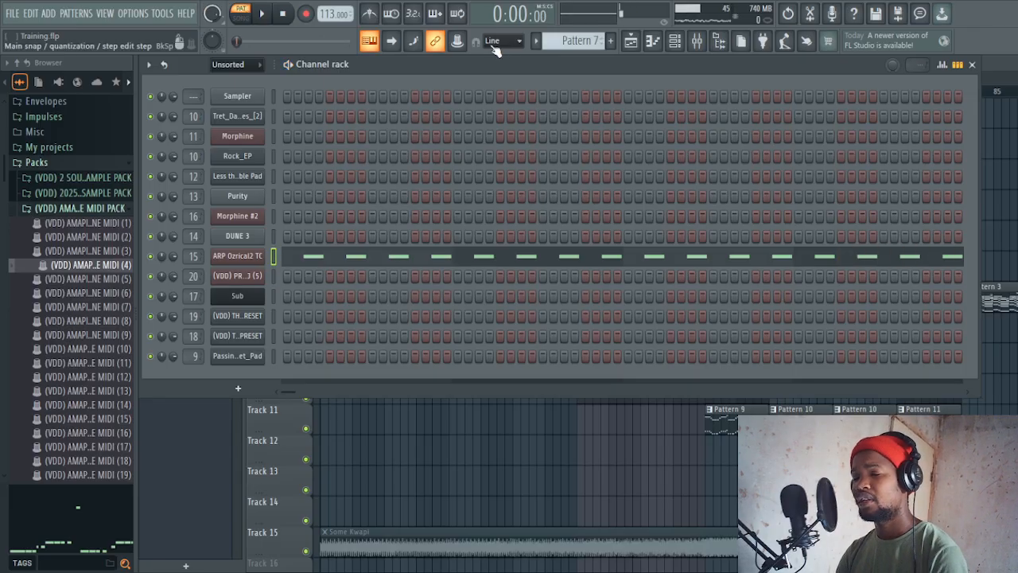
click(630, 44)
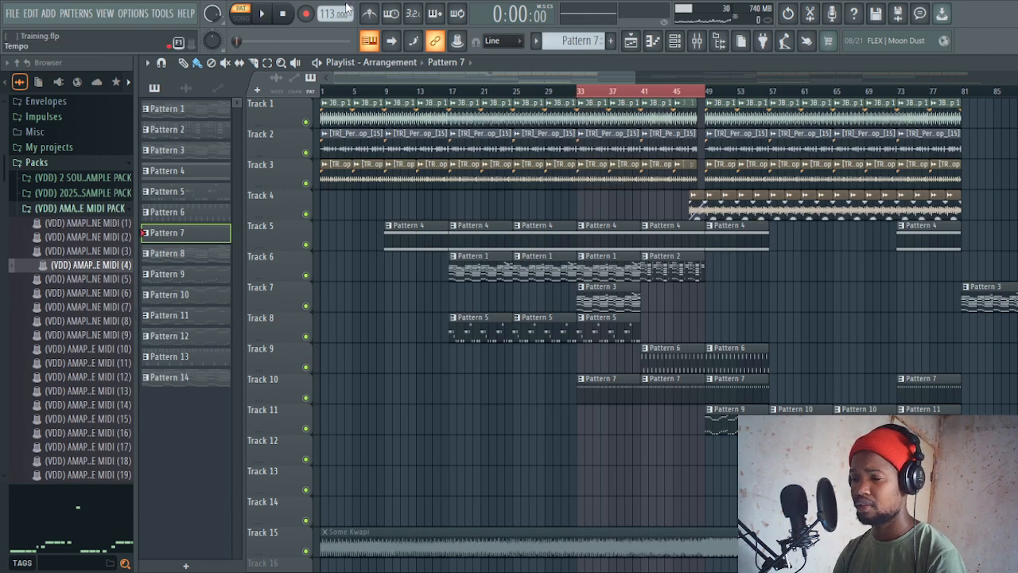
- Switch playback back to song mode and audition the arrangement from bar 33 with all tracks
click(245, 21)
key(space)
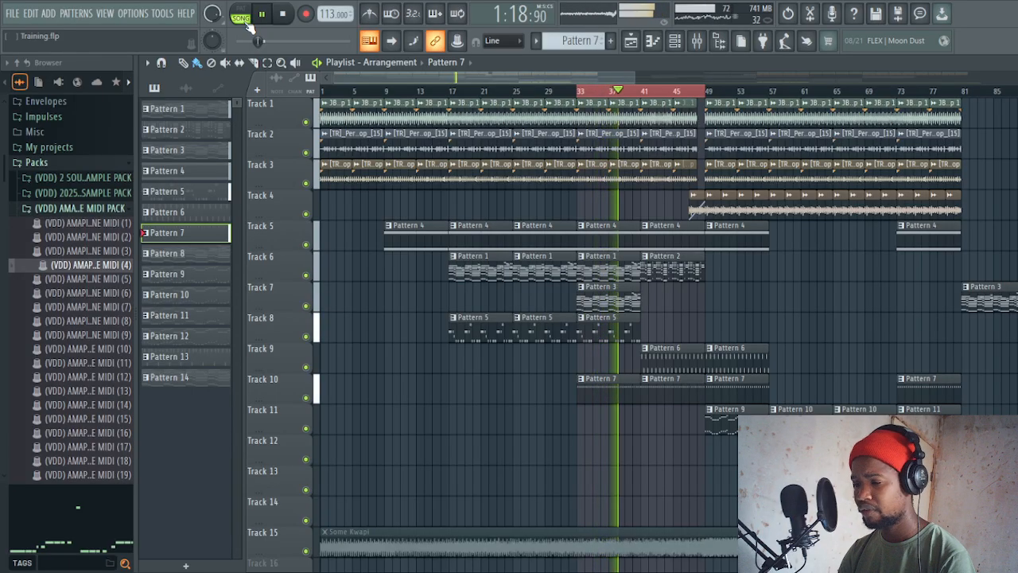
key(space)
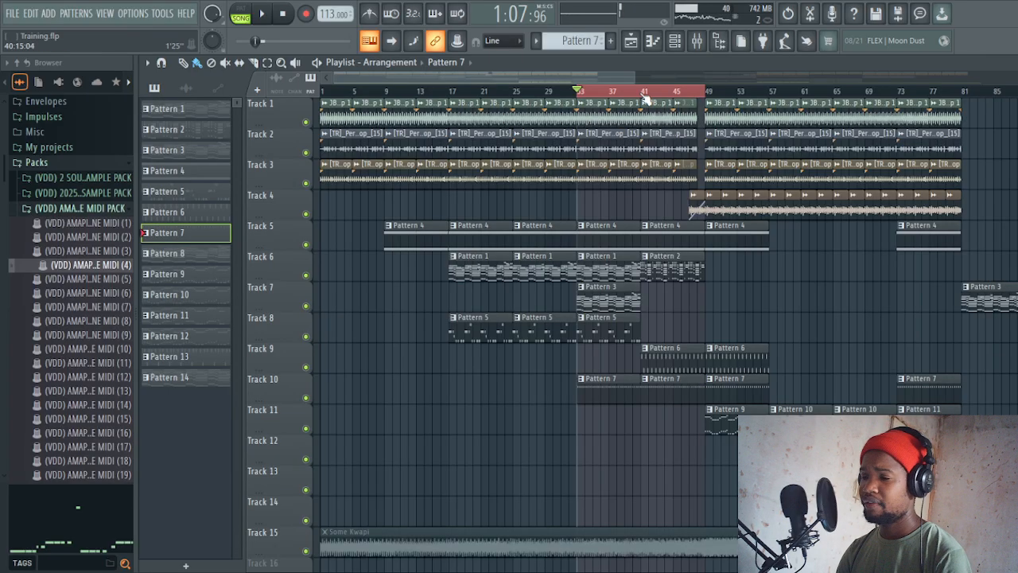
- Select bars 41 to 49 in the Playlist, solo Track 9 and audition its Pattern 6
drag(646, 97, 707, 97)
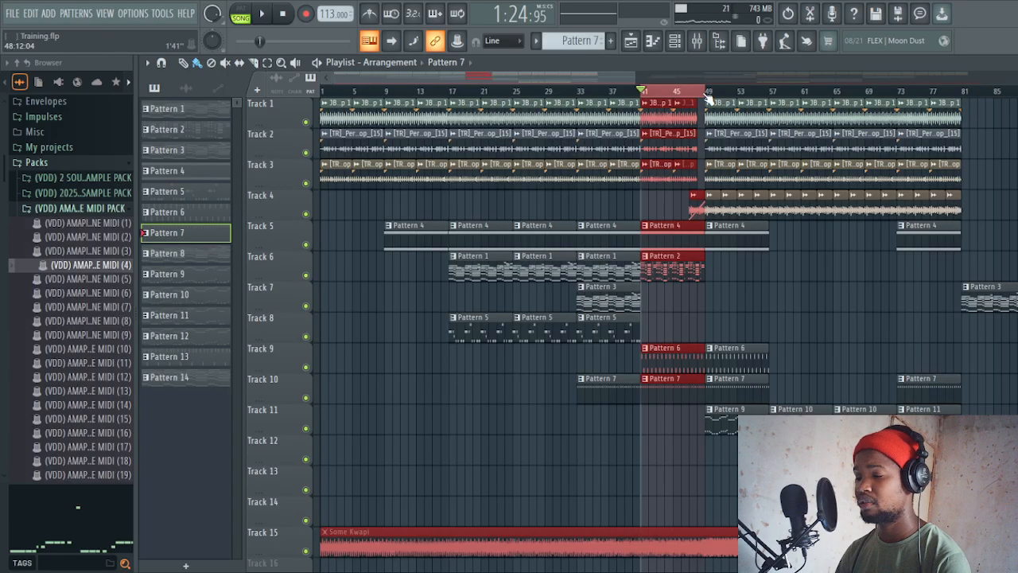
click(677, 357)
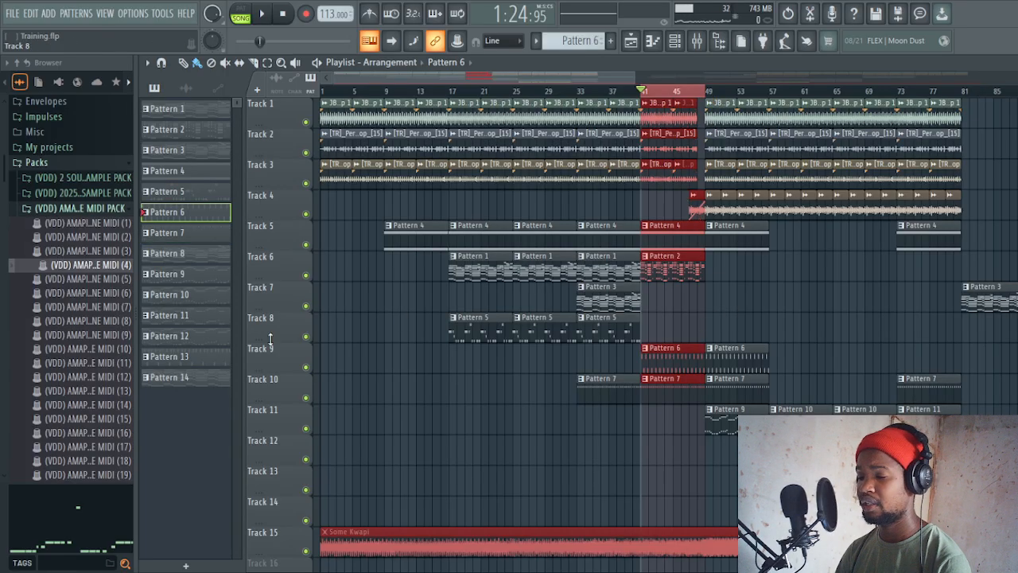
right_click(305, 368)
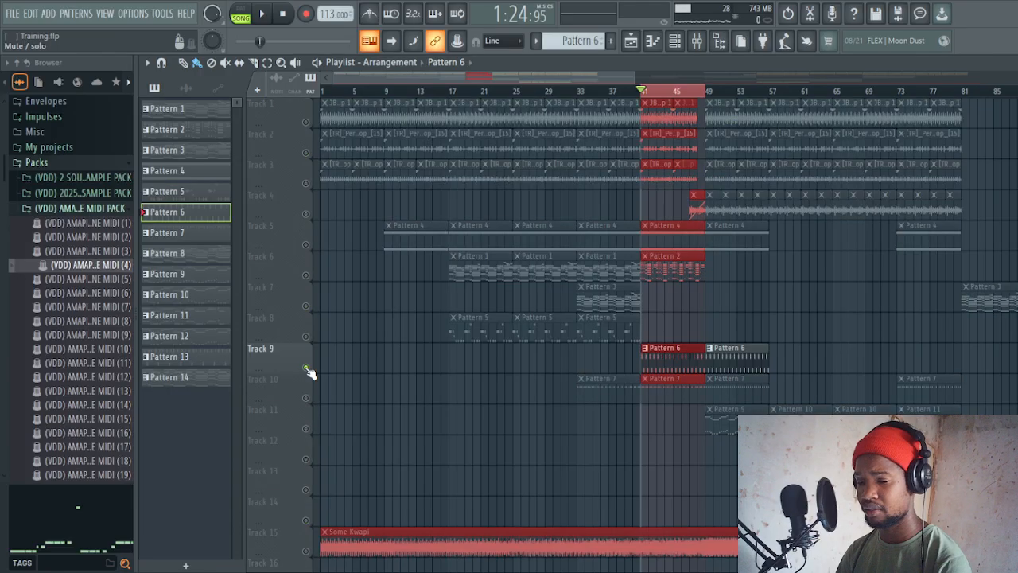
key(space)
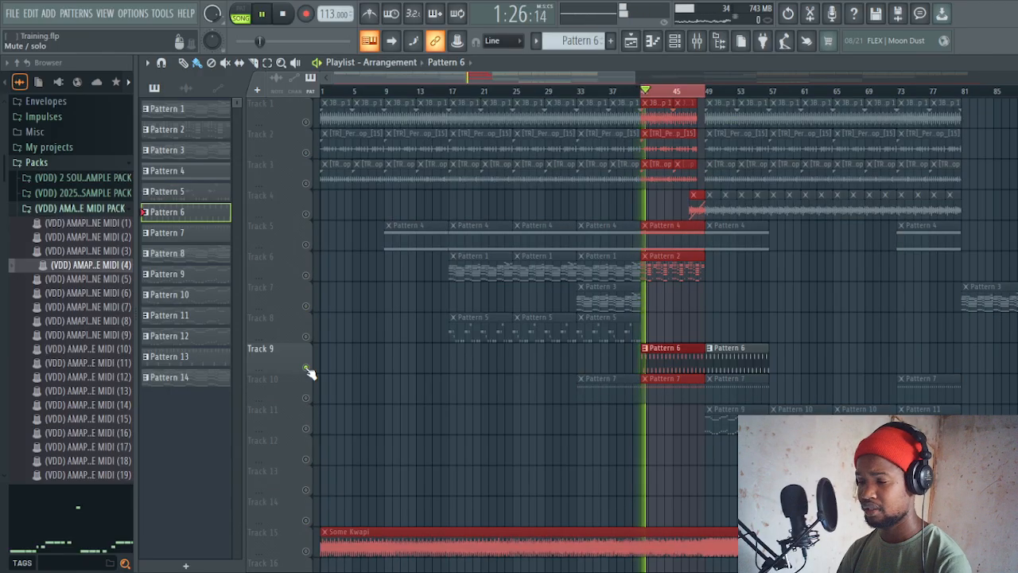
- Show Pattern 6 in the Channel rack, stop playback, examine its DUNE 3 instrument's patch, and return to the Playlist
click(675, 41)
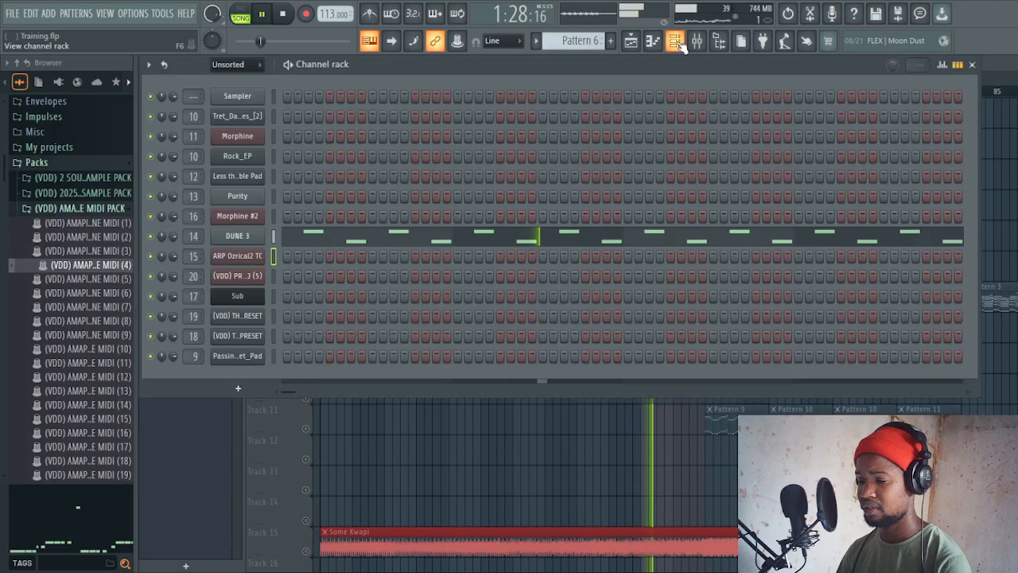
key(space)
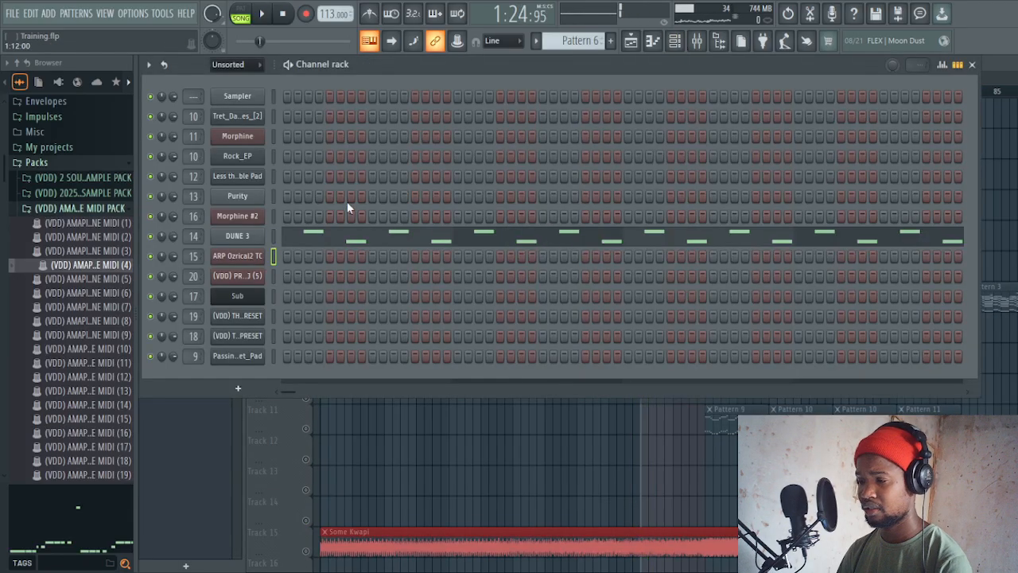
click(239, 237)
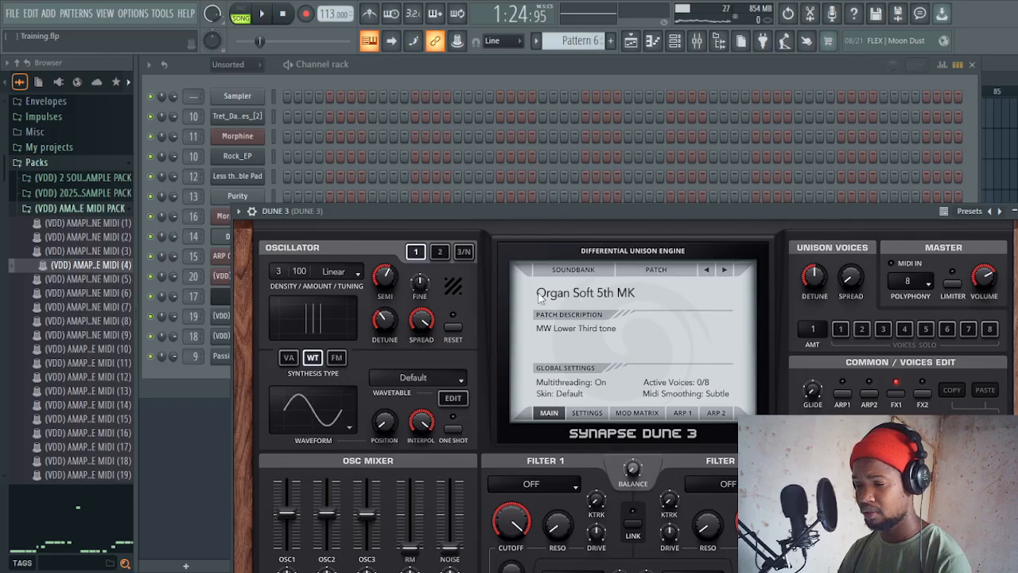
click(1012, 210)
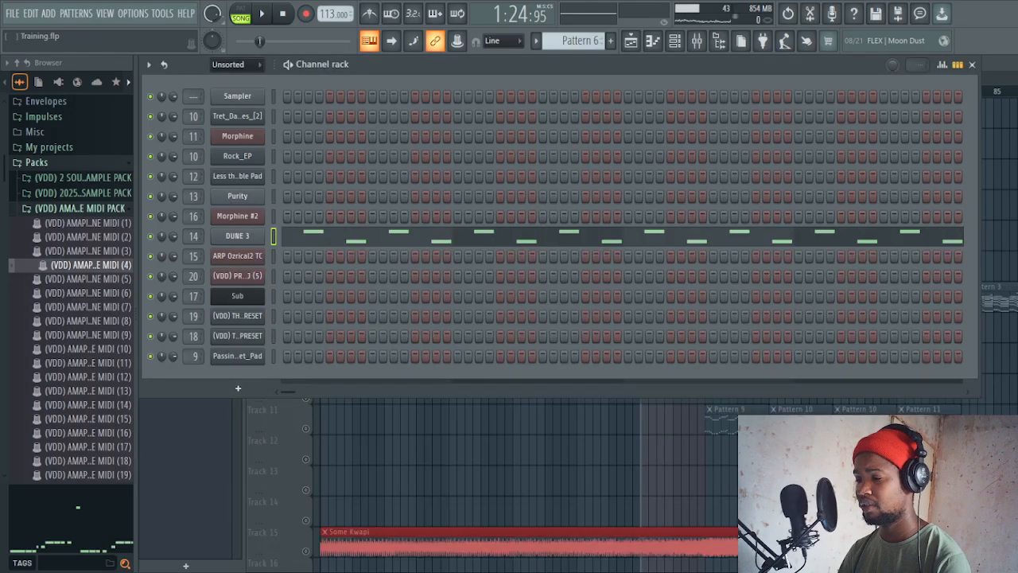
click(641, 44)
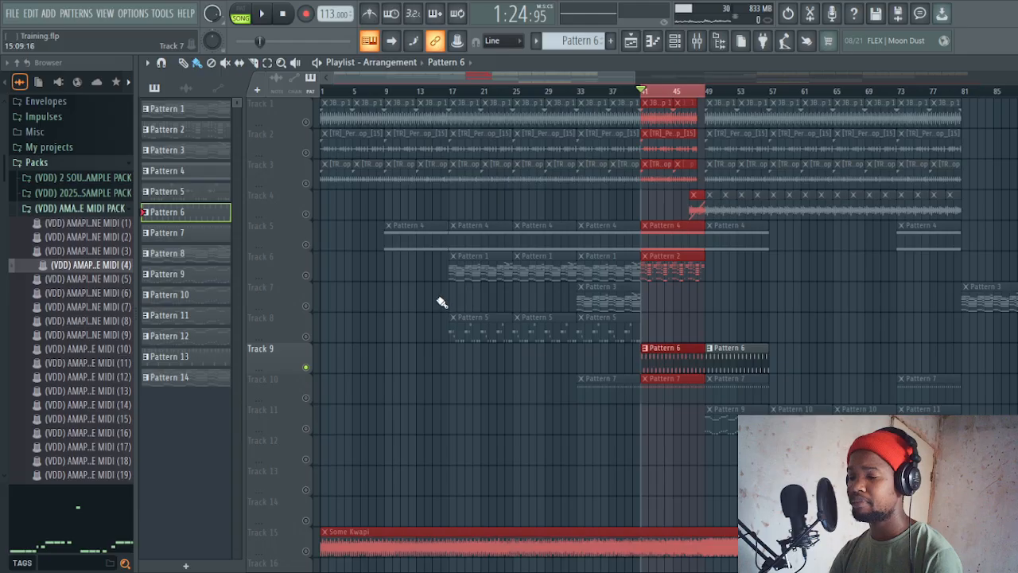
- Show Track 6's Pattern 2 in the Channel rack and examine its Tret_Dark_Rhodes notes in the Piano roll
click(667, 276)
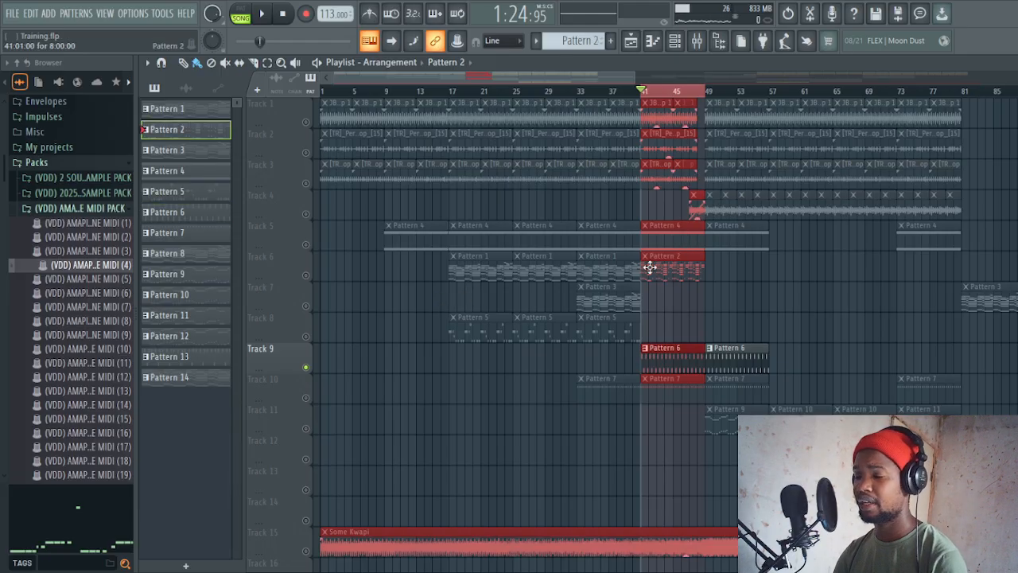
click(675, 44)
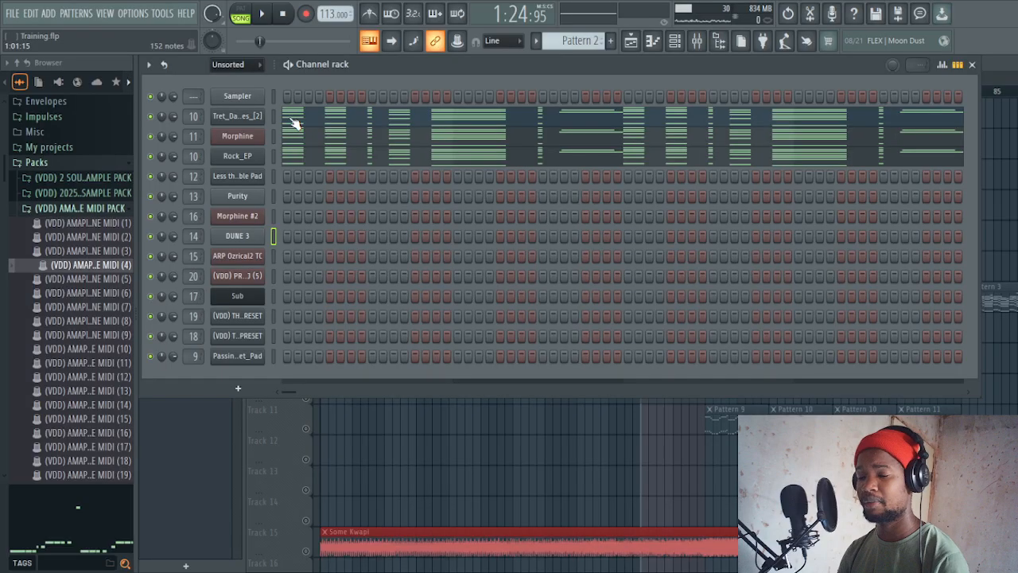
click(334, 119)
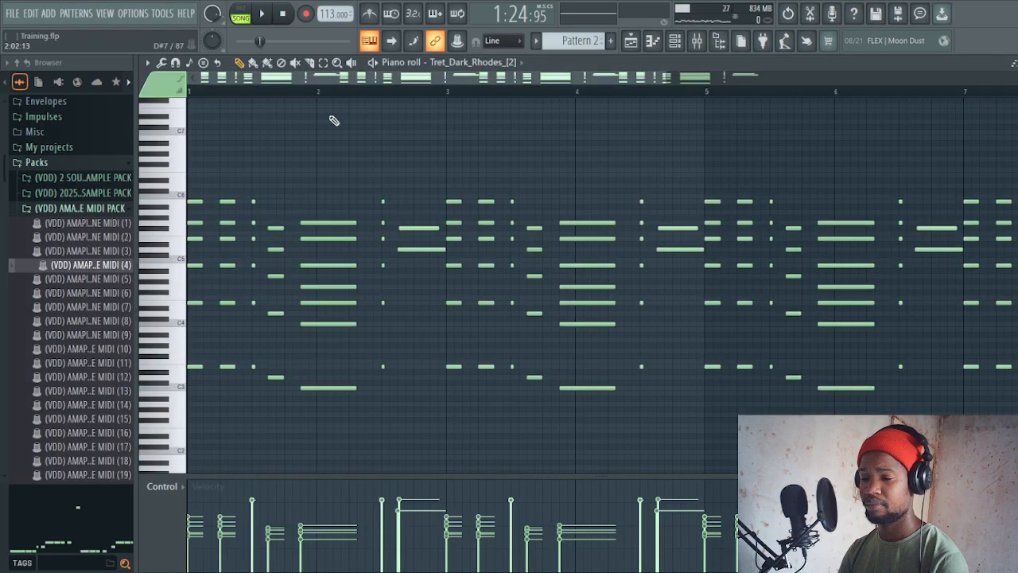
click(676, 42)
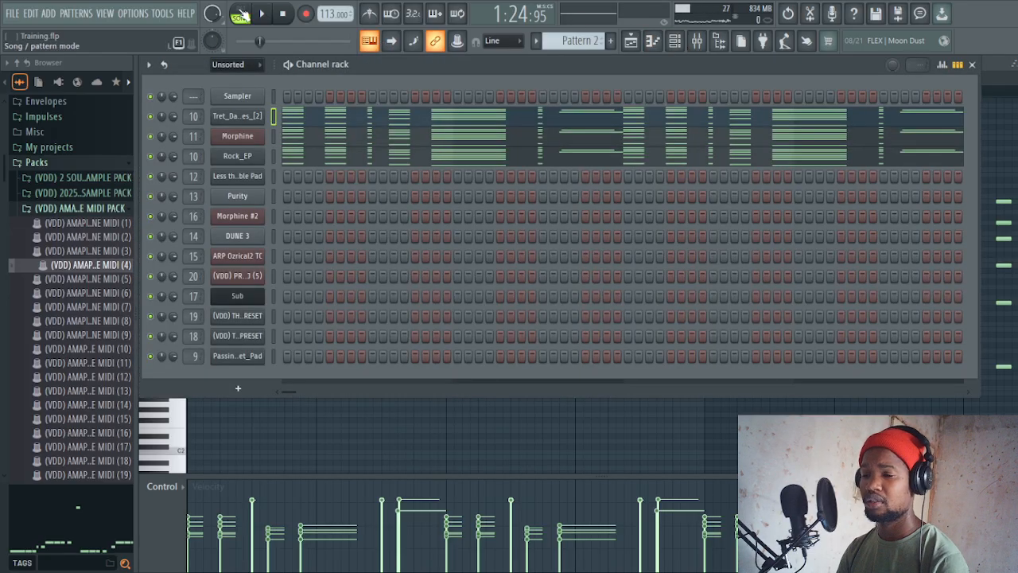
- Switch playback to pattern mode, audition Pattern 2 on its own, and return to the Playlist
click(243, 15)
key(space)
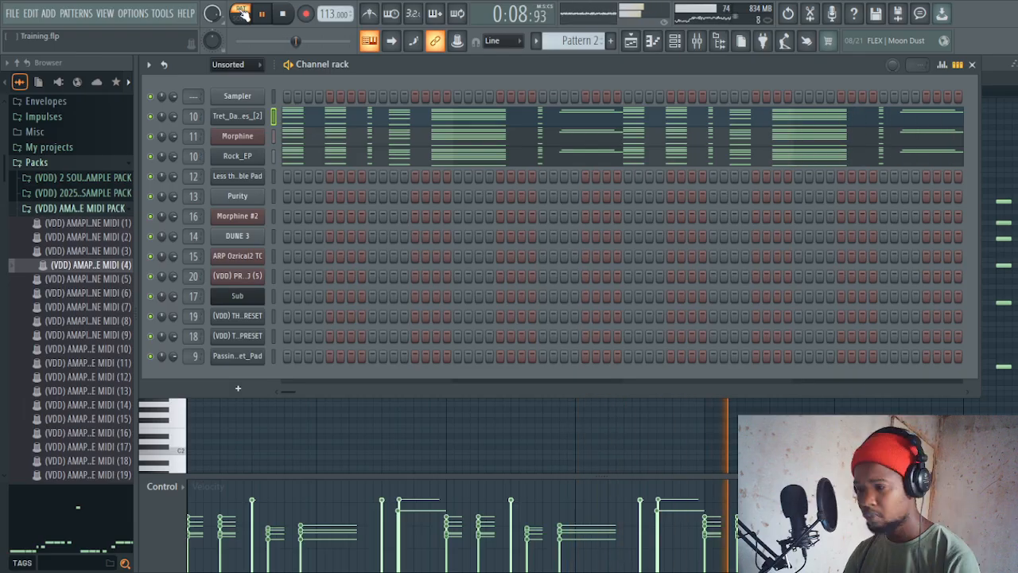
key(space)
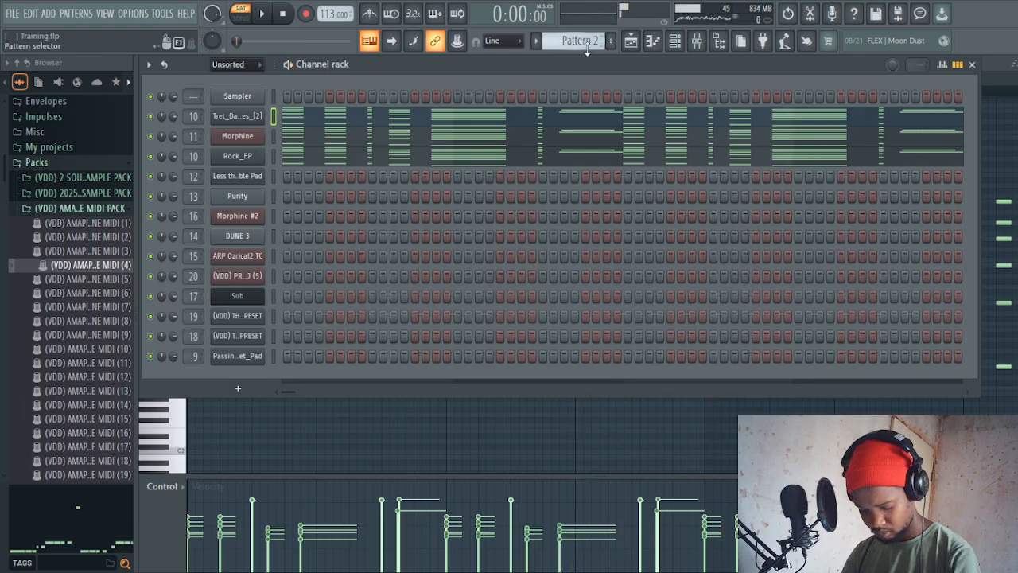
click(631, 44)
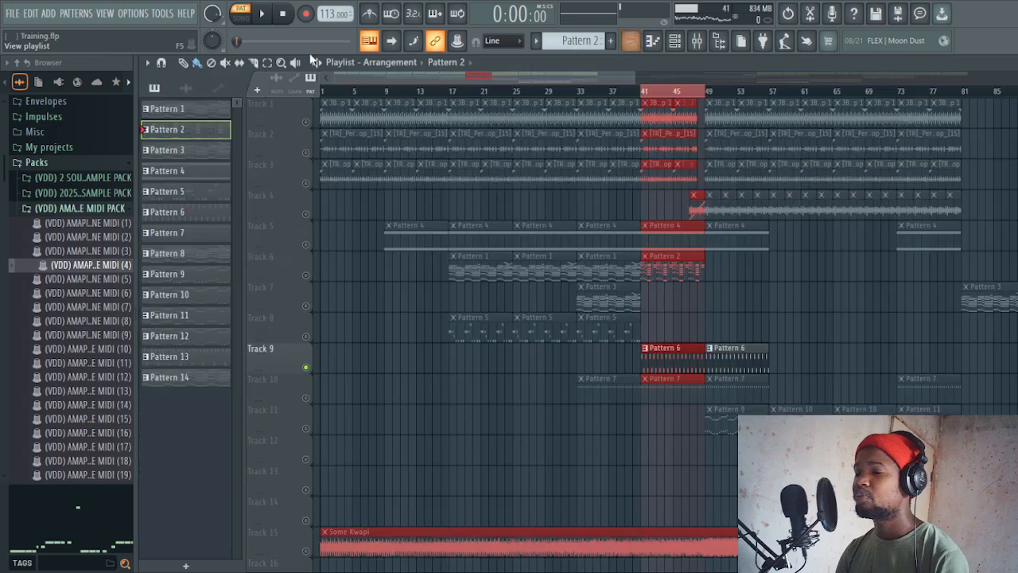
- Switch playback back to song mode, unsolo Track 9 and audition bars 41 to 49 with all tracks
click(241, 16)
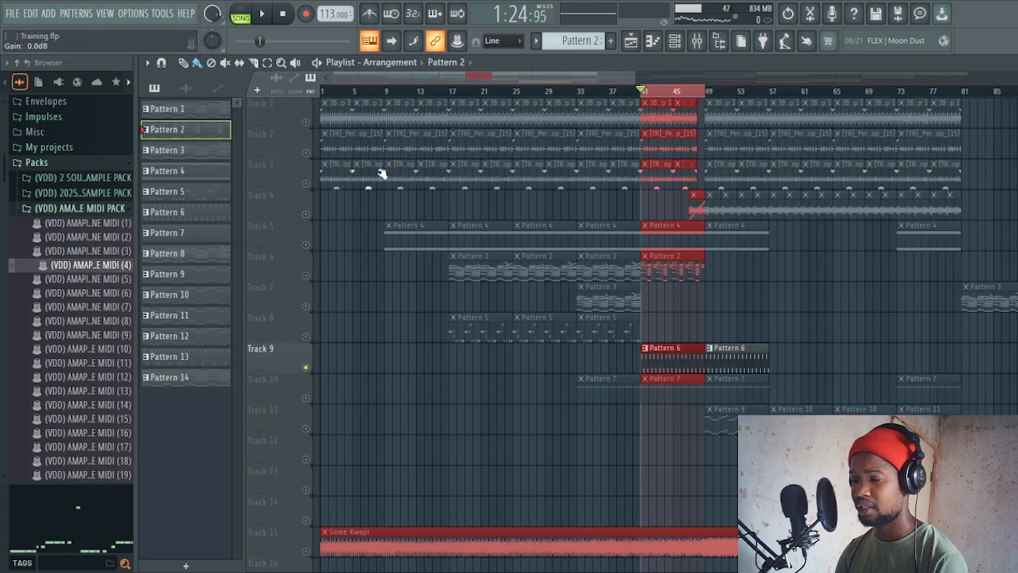
right_click(306, 367)
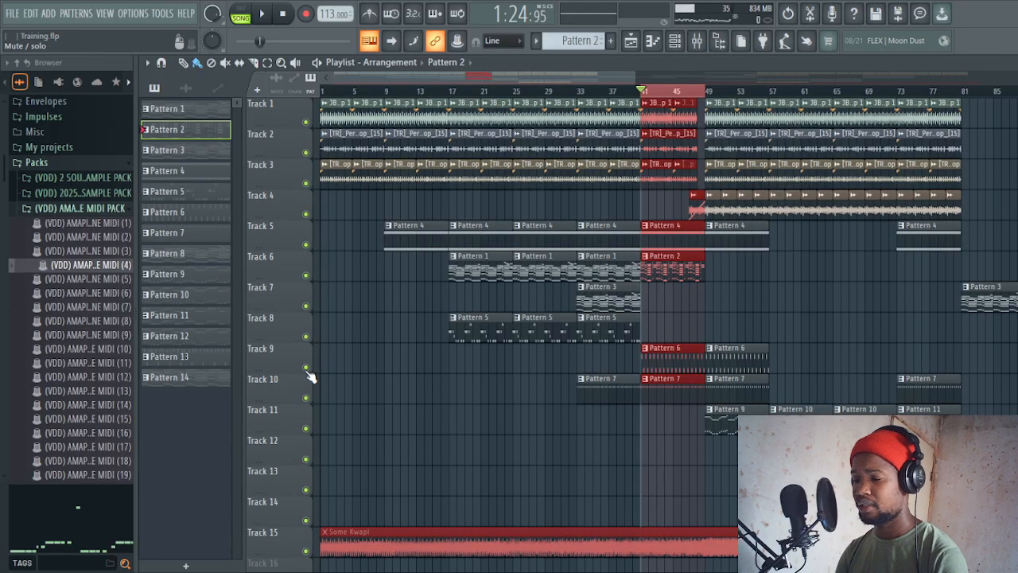
key(space)
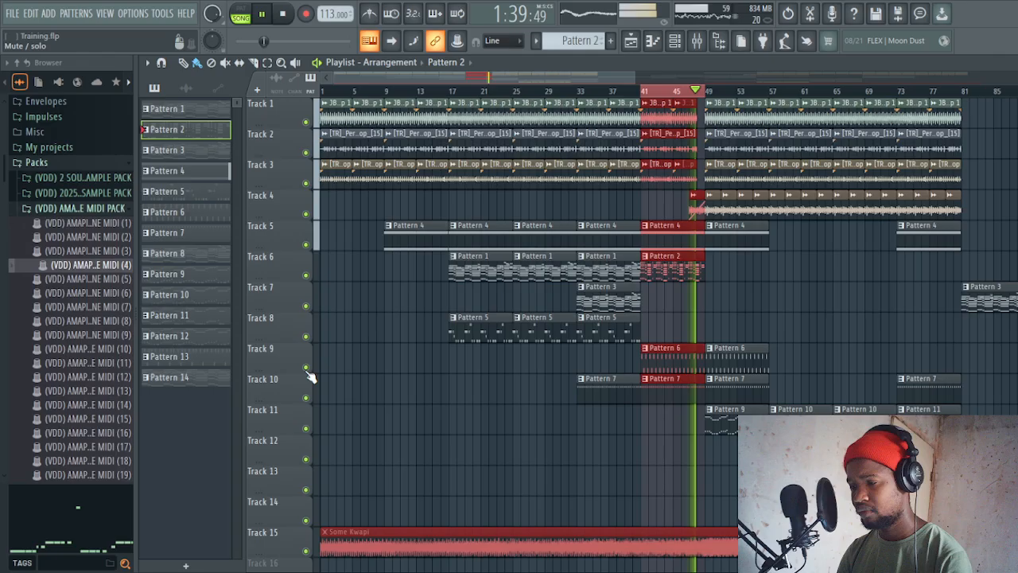
key(space)
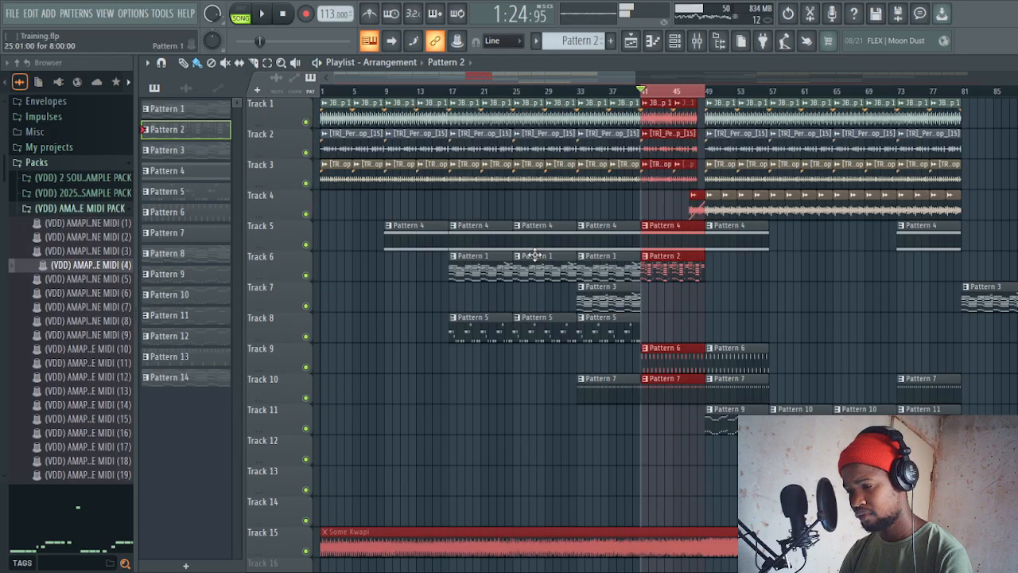
- Clear the current selection, select bars 49 to 57 and start auditioning that section
key(ctrl+d)
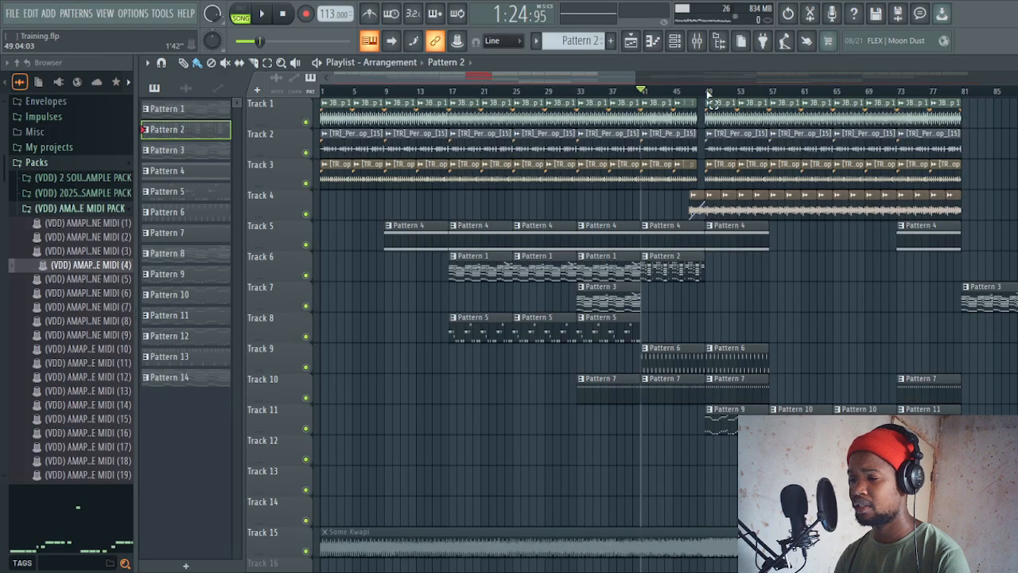
drag(709, 94, 772, 102)
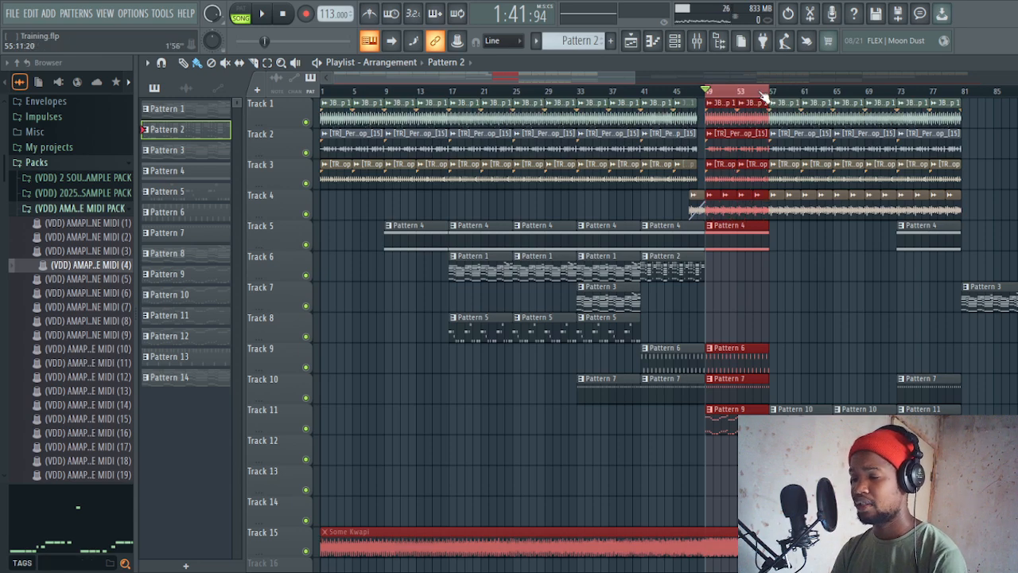
key(space)
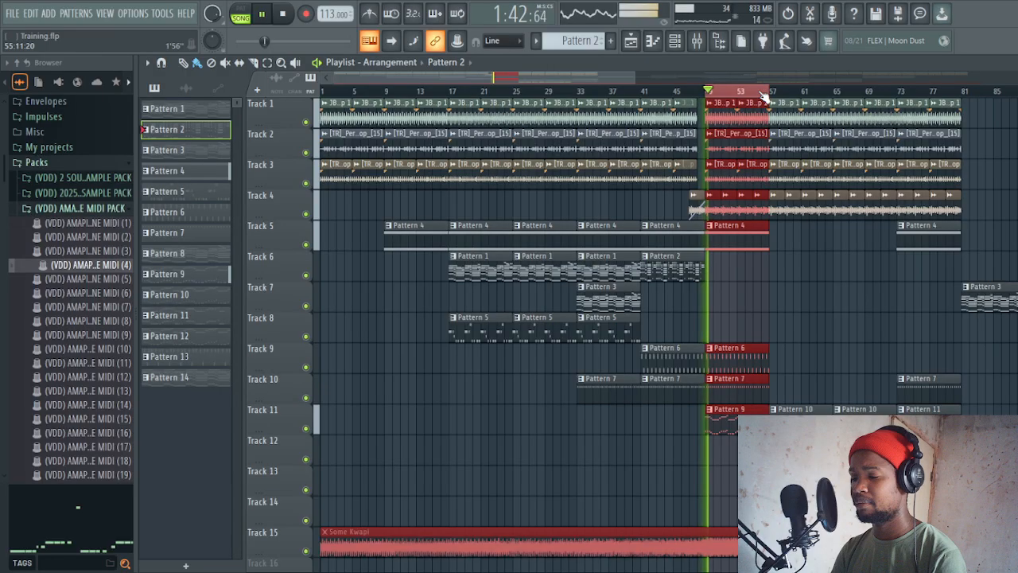
- Show Track 11's Pattern 9 in the Channel rack while the section plays
key(F6)
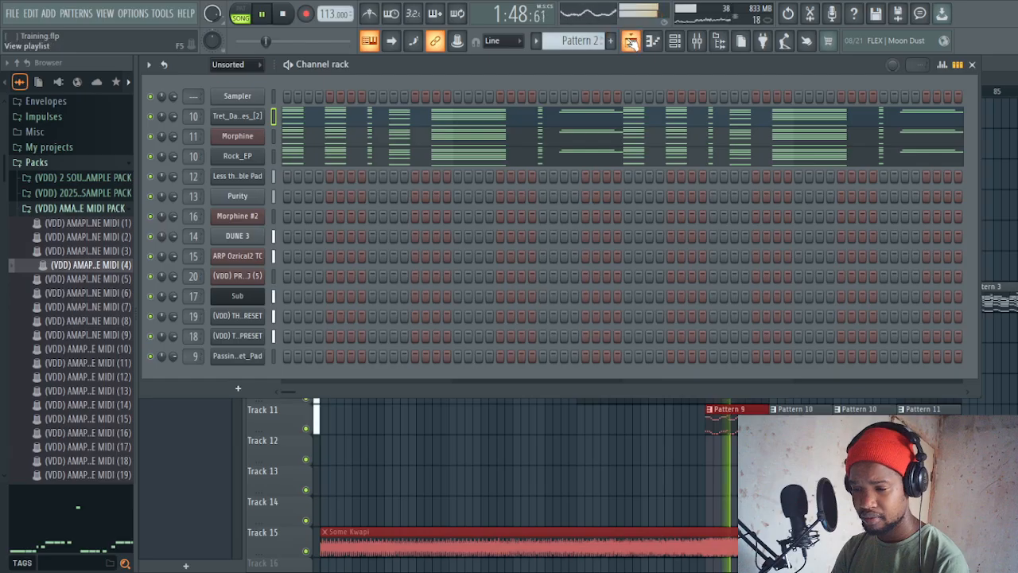
click(631, 42)
click(730, 410)
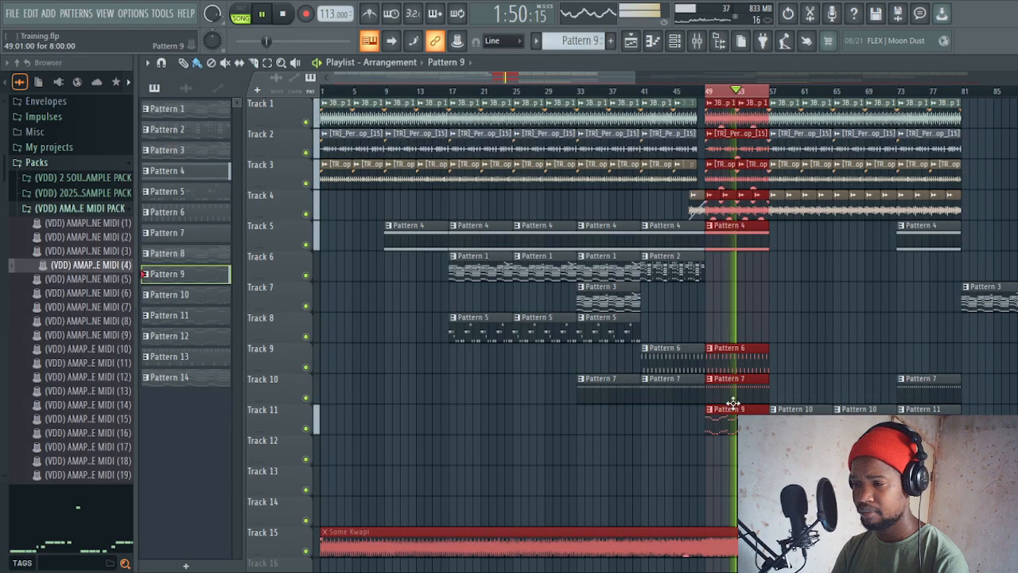
click(675, 42)
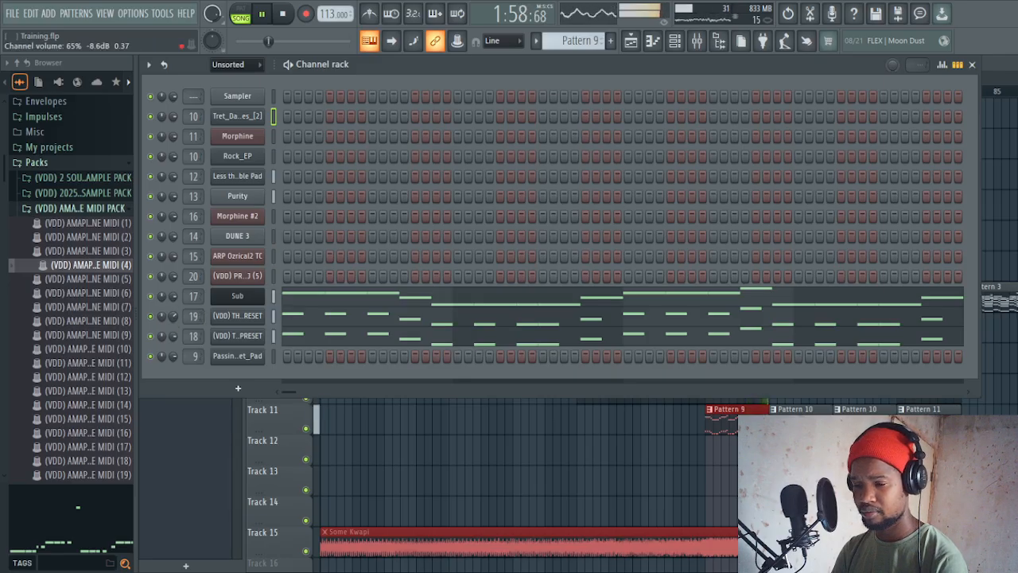
- Set the volume of the (VDD) TH..RESET channel on mixer track 19 to 71%, close the Channel rack and stop playback
drag(172, 318, 172, 315)
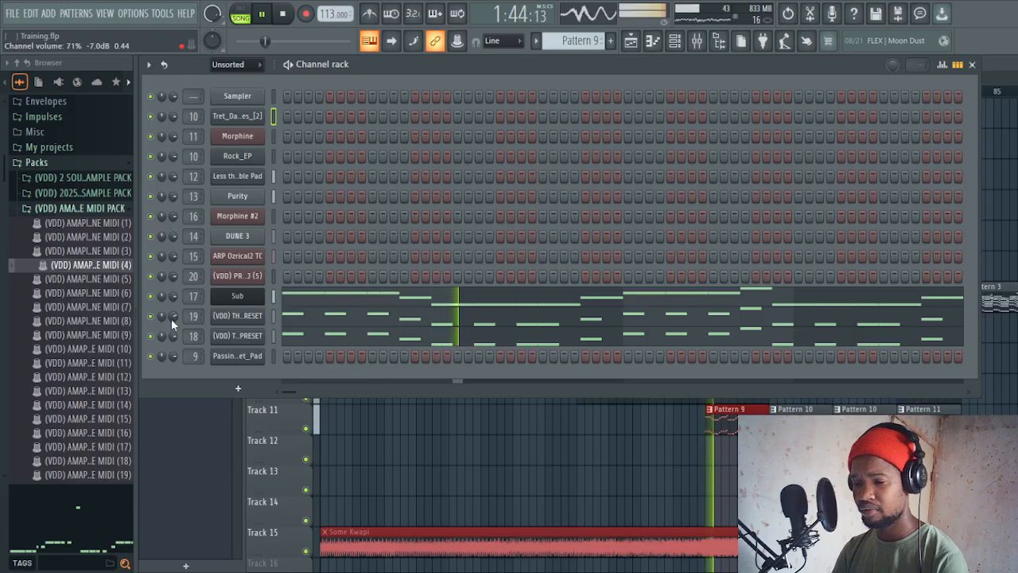
click(971, 64)
key(space)
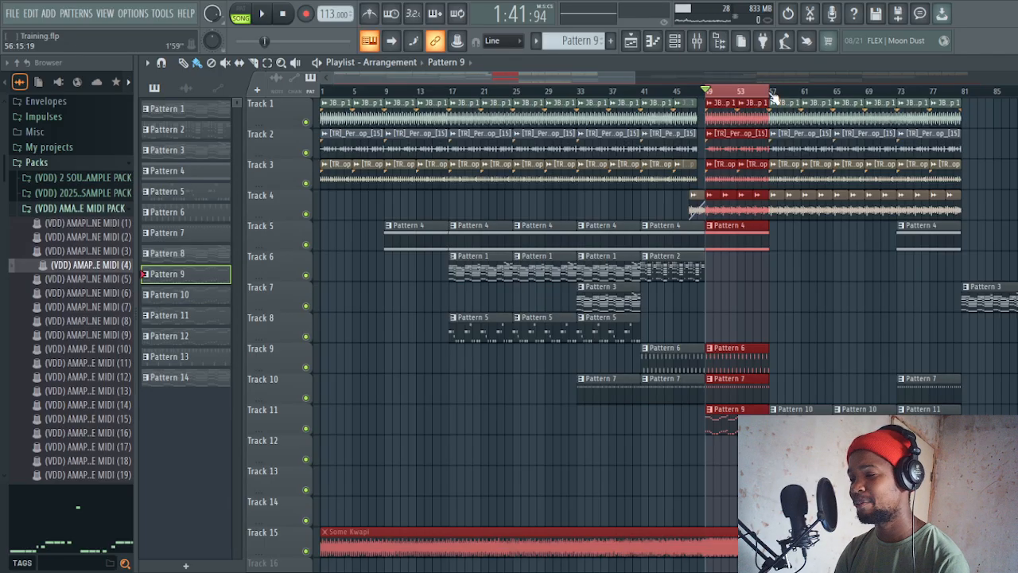
- Select bars 57 to 65 across the Playlist tracks
ctrl+click(770, 94)
drag(770, 94, 832, 103)
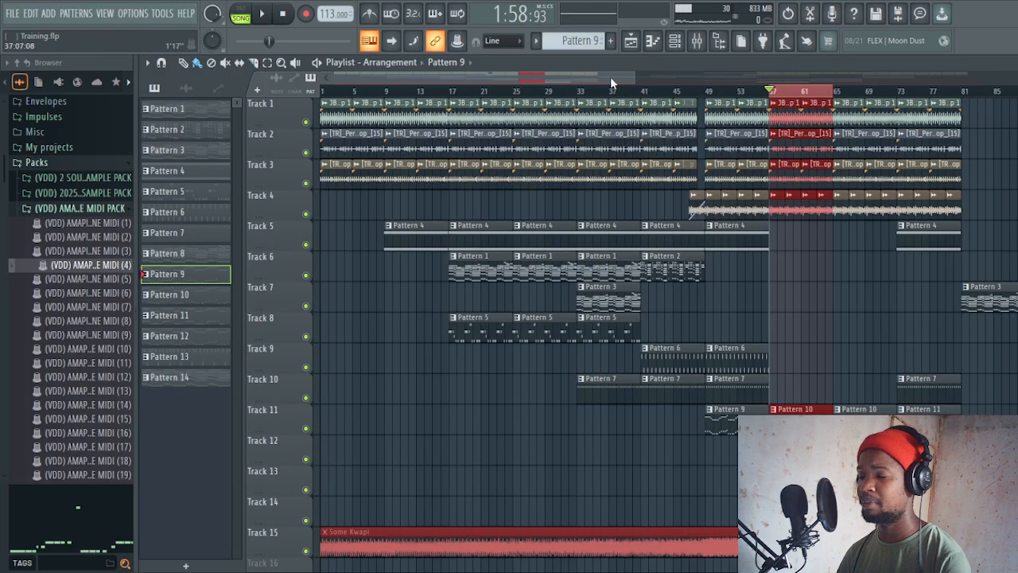
drag(610, 77, 665, 76)
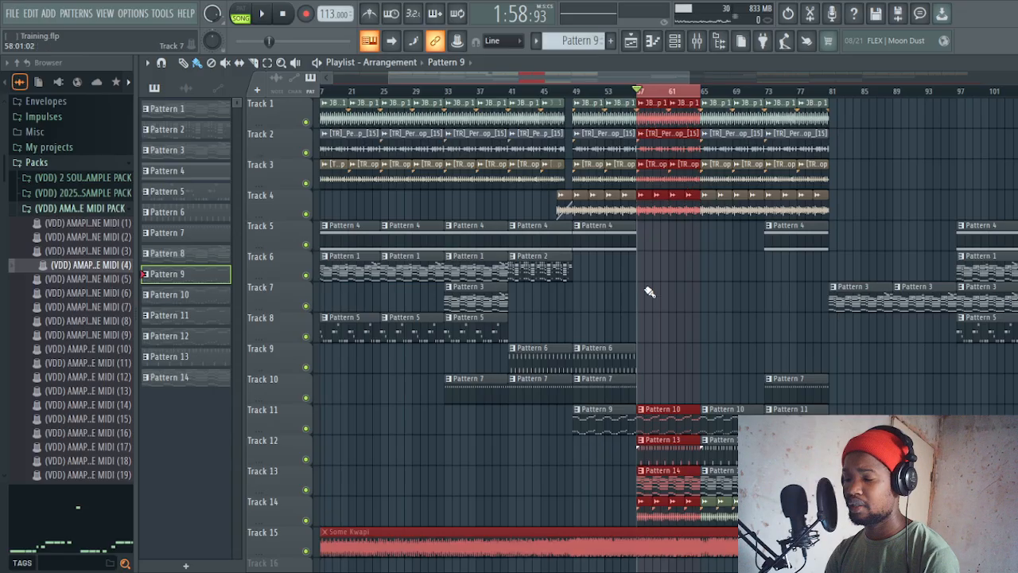
- Show Track 13's Pattern 14 in the Channel rack, examine its Passing_Comet_Pad notes in the Piano roll, and return to the Playlist
click(657, 475)
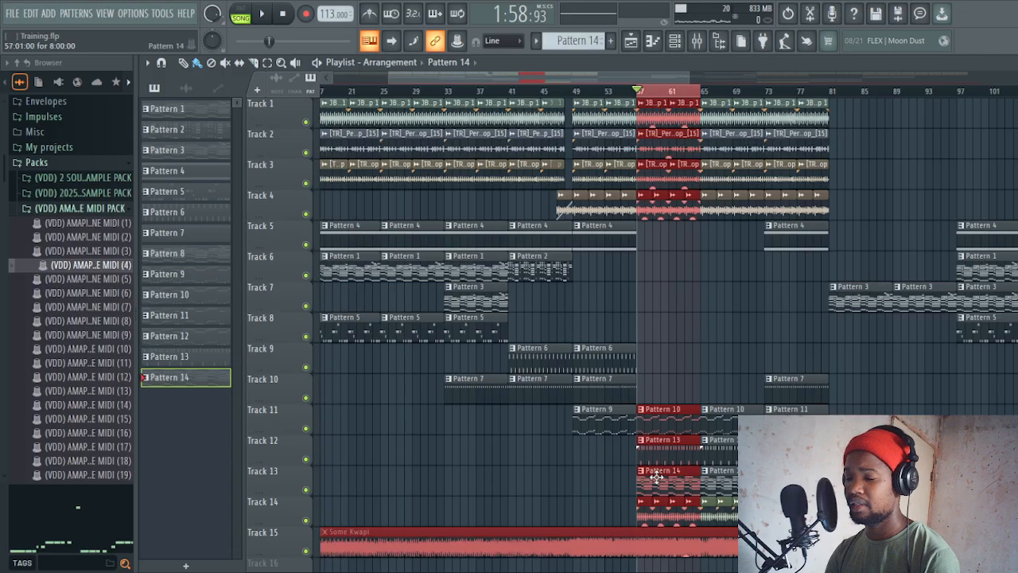
click(683, 44)
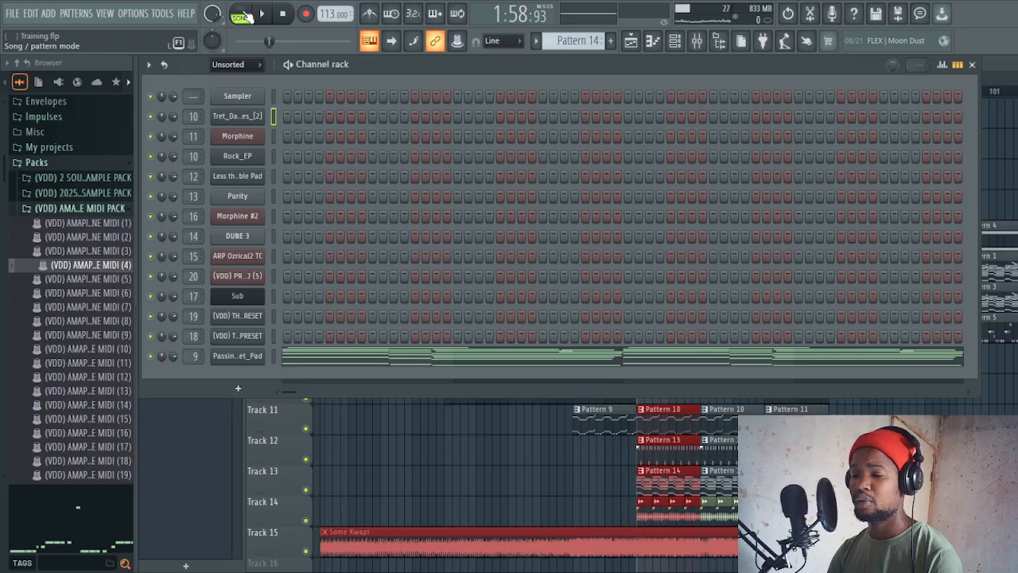
click(354, 355)
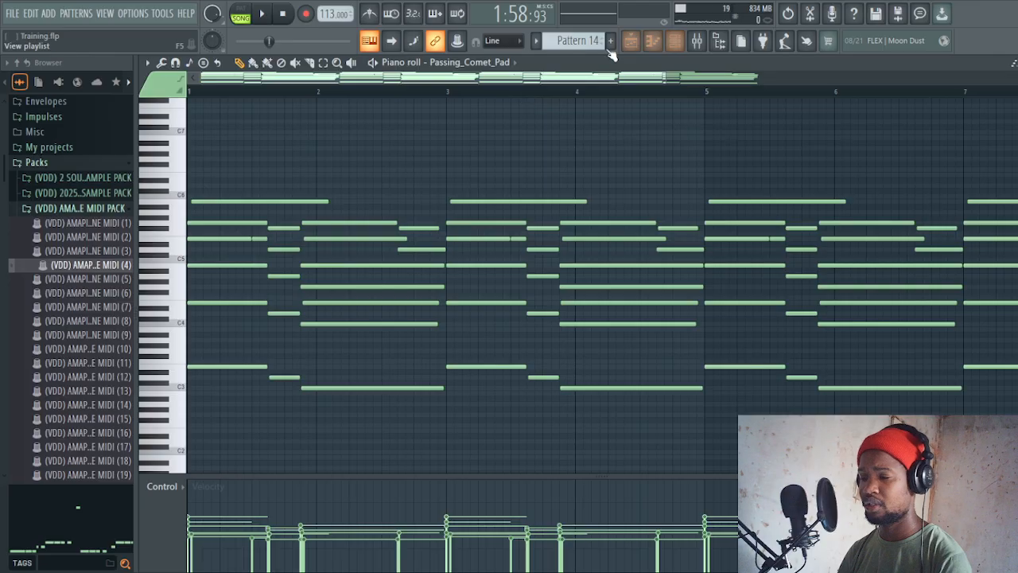
click(675, 43)
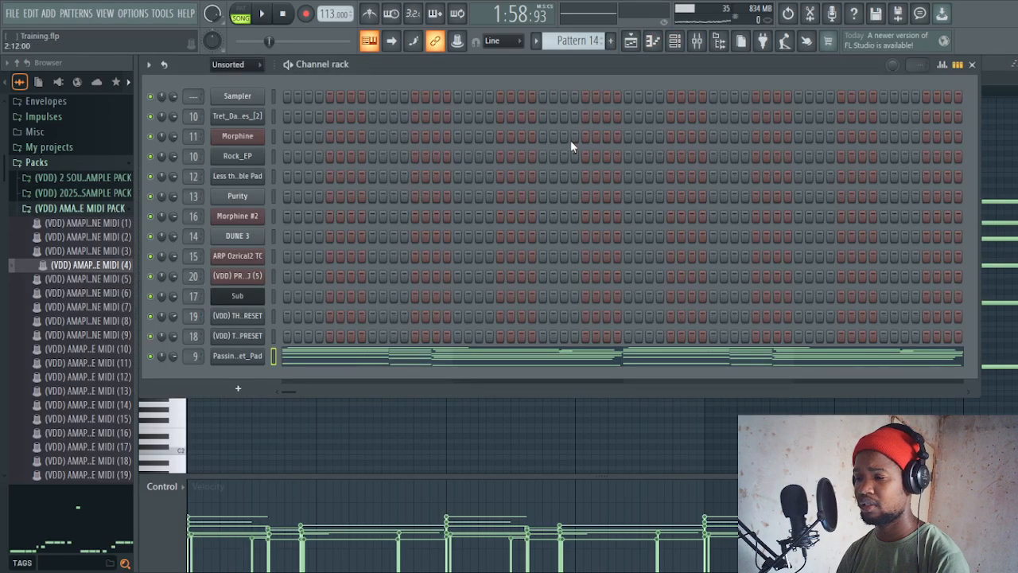
click(630, 43)
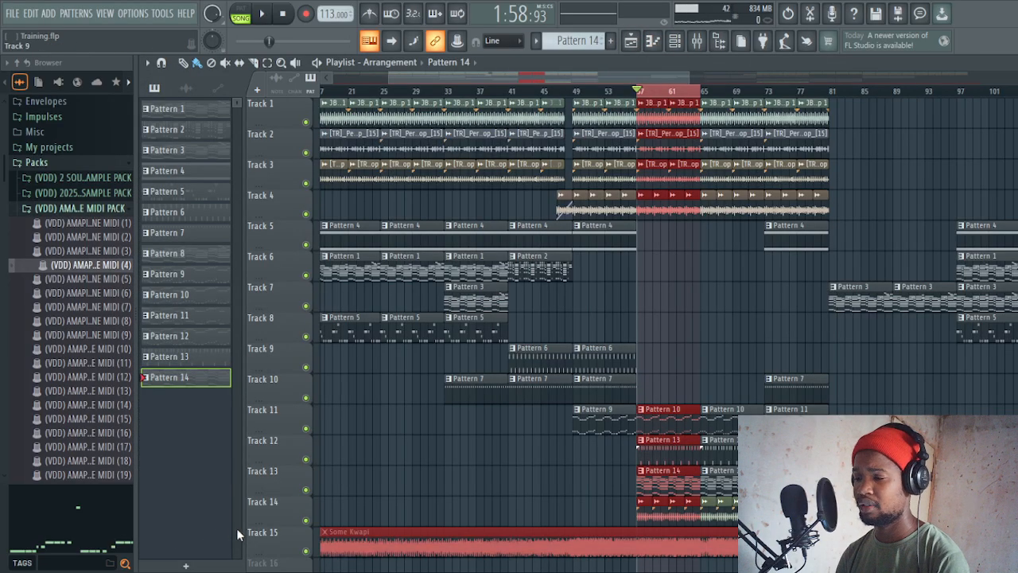
- Solo Track 13 in the Playlist and audition its Pattern 14 from bar 57
right_click(307, 491)
key(space)
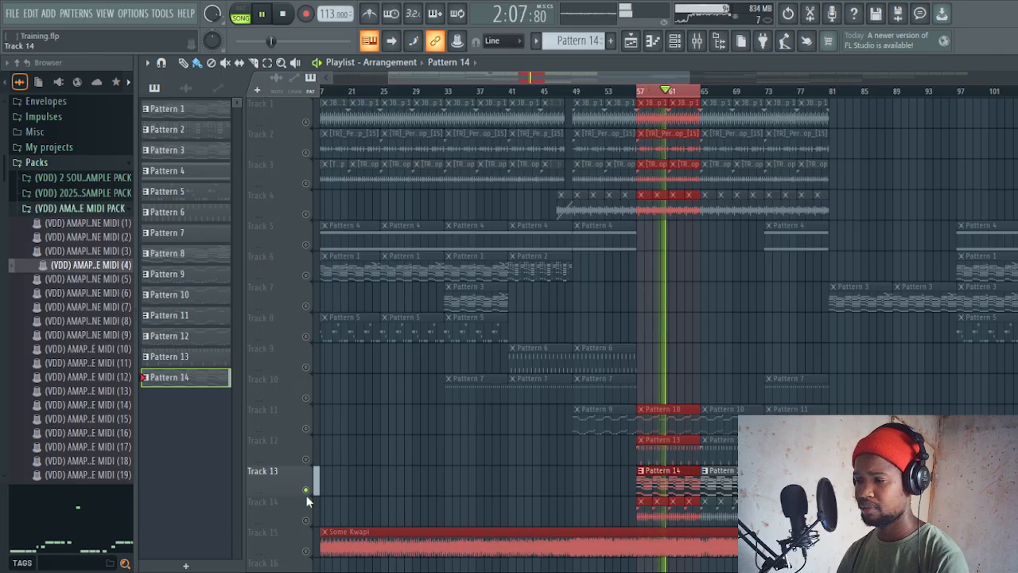
key(space)
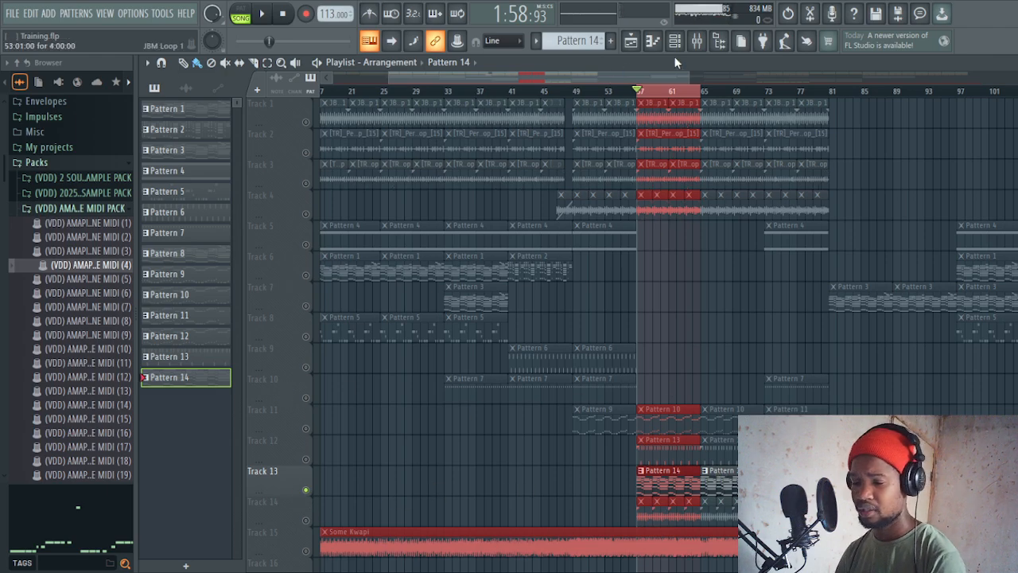
- Consolidate Track 13's Pattern 14 clips from bar 57 onward into an audio clip
drag(689, 77, 875, 46)
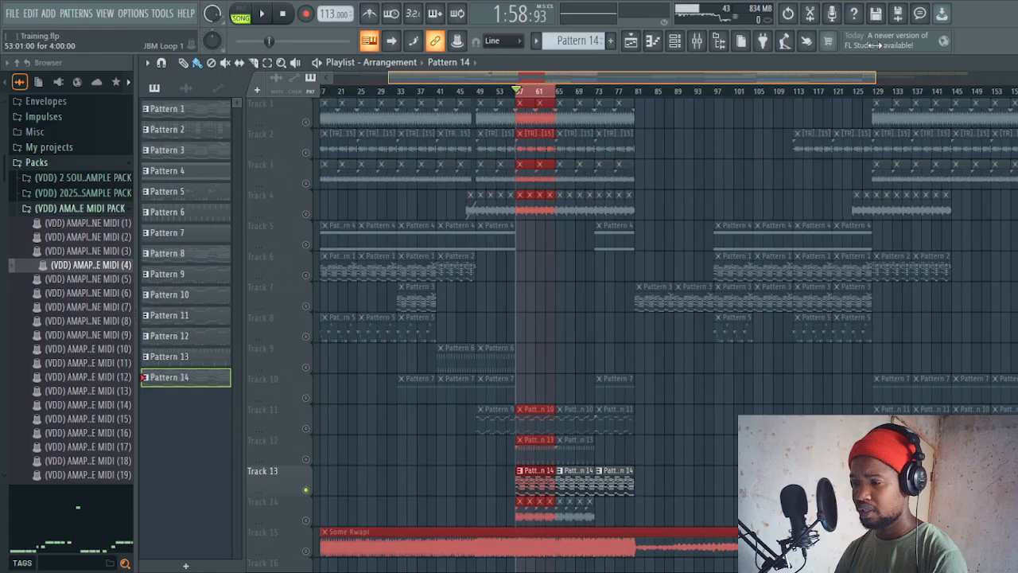
click(264, 485)
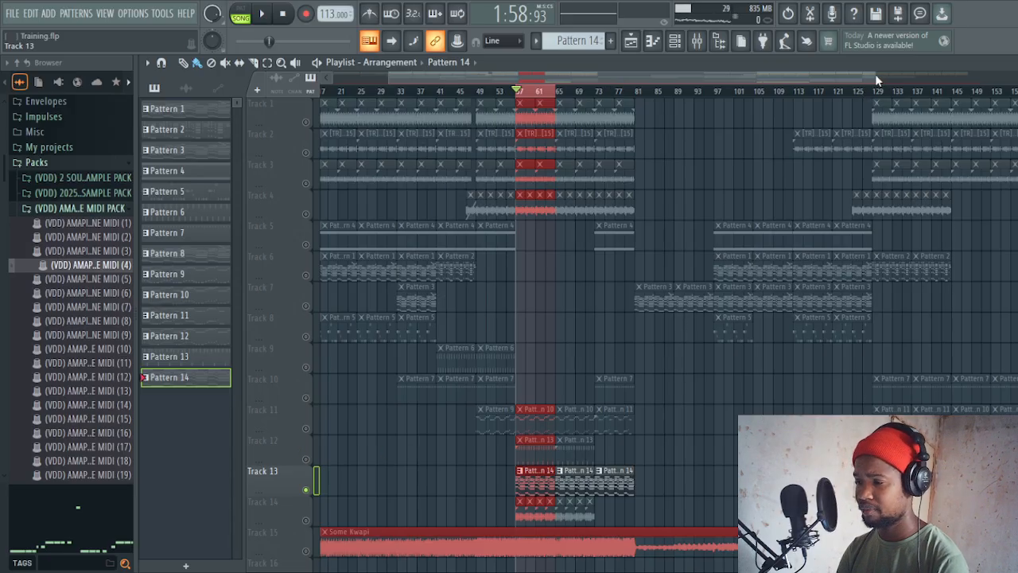
drag(875, 74, 638, 97)
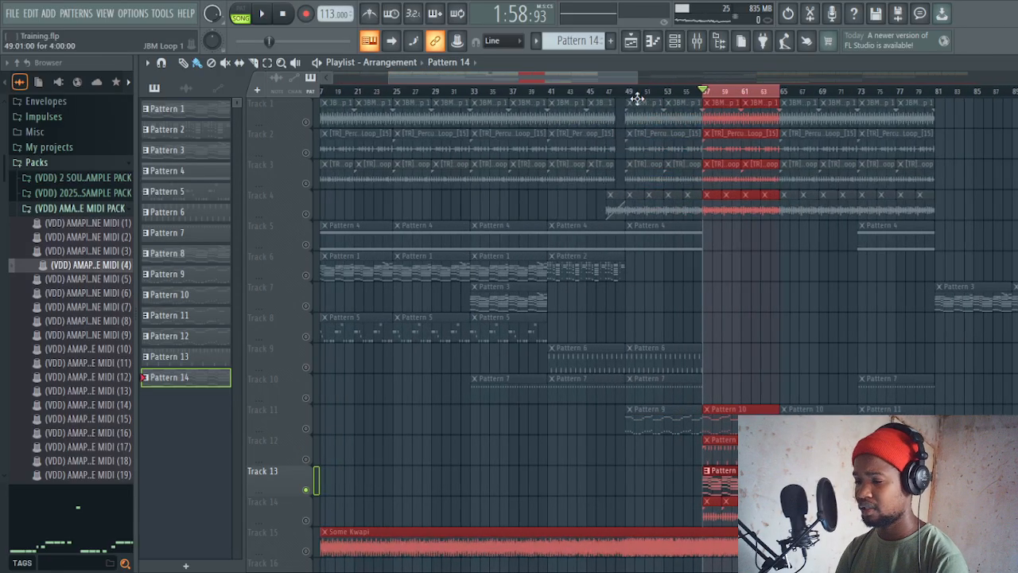
drag(390, 77, 500, 78)
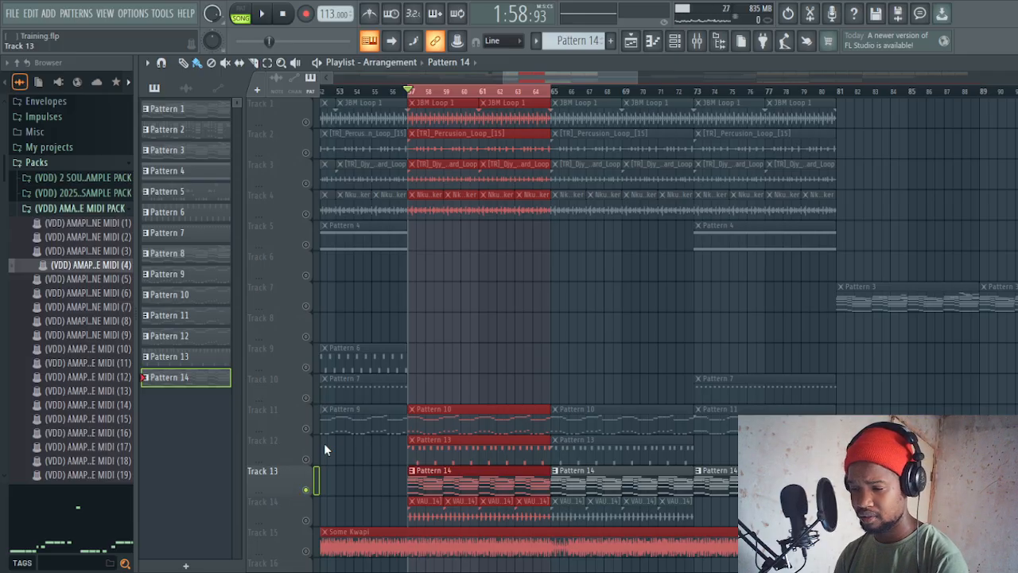
click(419, 442)
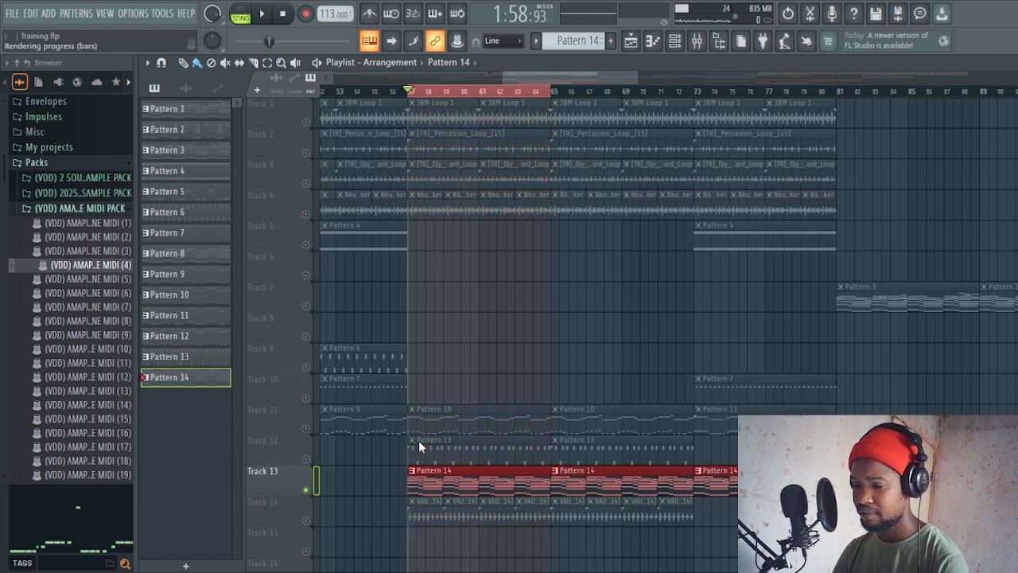
key(space)
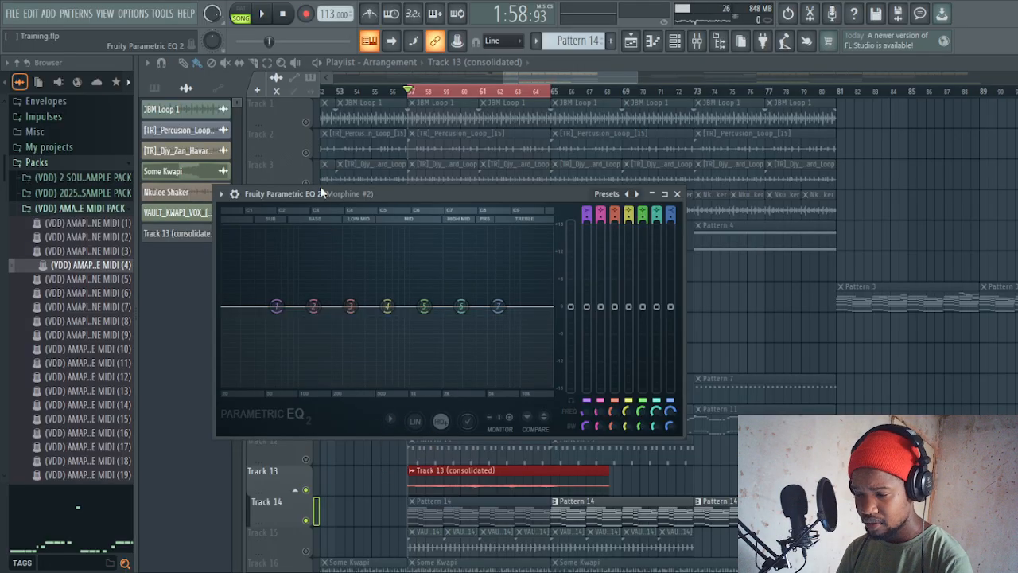
- Slice the Track 13 consolidated clip at bar 65 and discard the part after the cut
click(255, 64)
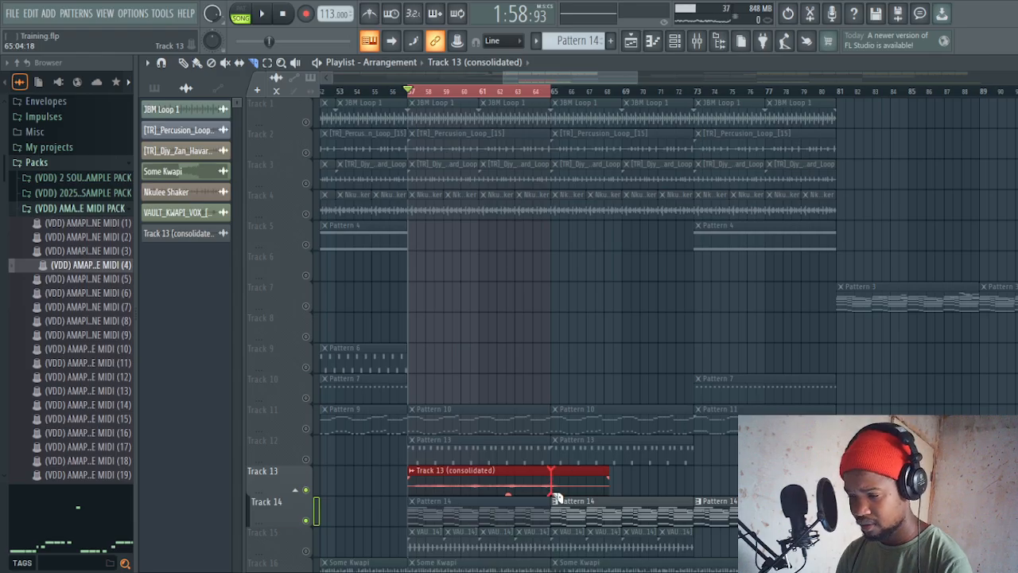
drag(556, 497, 557, 500)
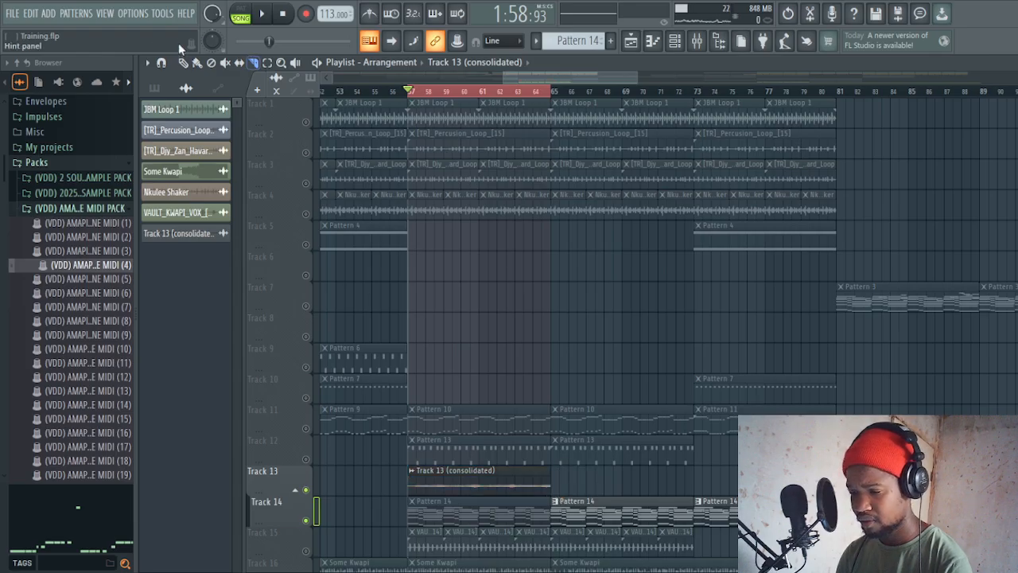
click(198, 64)
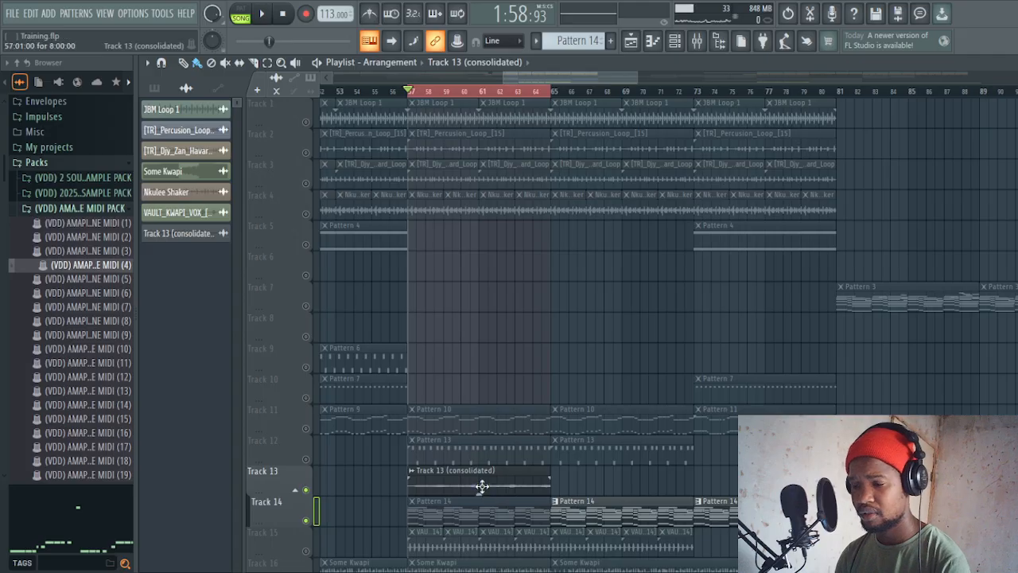
- Duplicate the consolidated clip along Track 13 to fill bars 65 to 81, undoing any extra copy
click(481, 487)
key(ctrl+b)
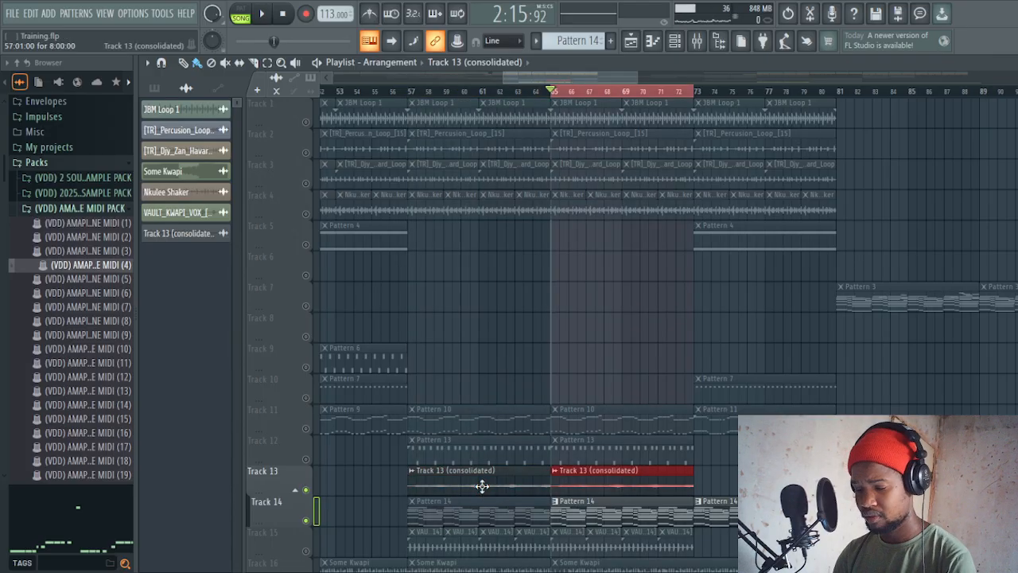
key(ctrl+b)
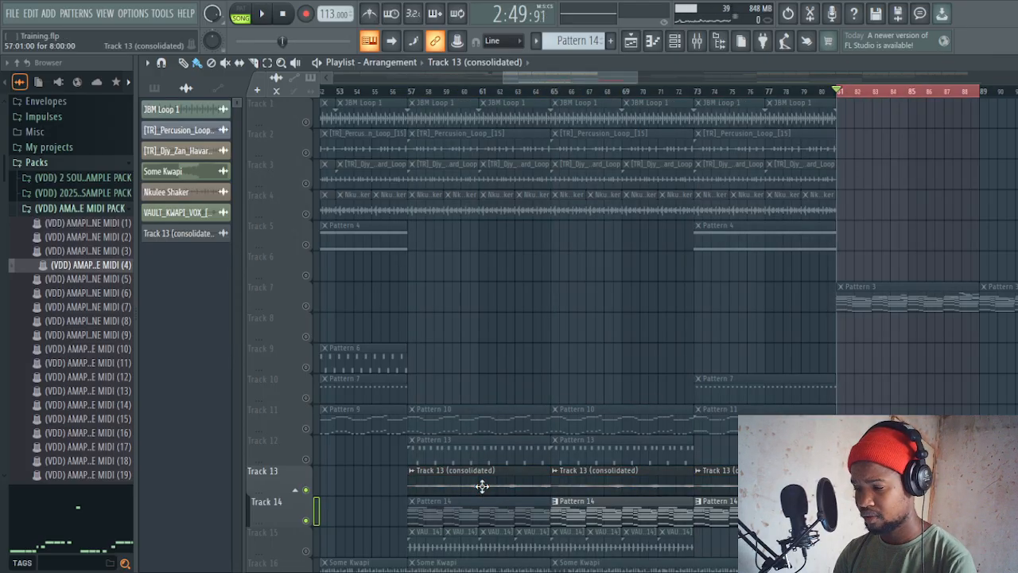
key(ctrl+z)
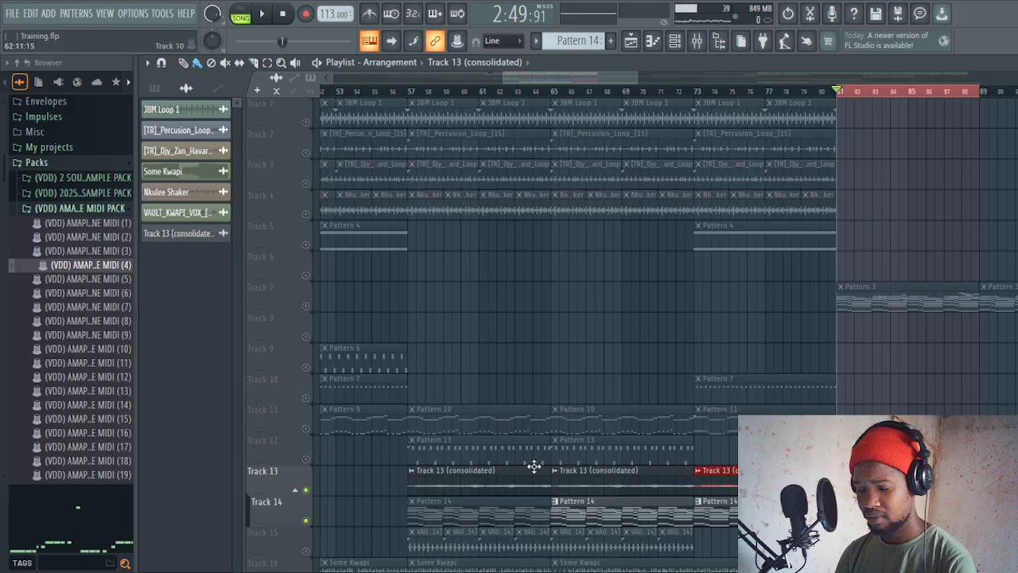
- Show the Unsorted channels for Pattern 14, delete the Passing_Comet_Pad channel from the Channel rack, and return to the Playlist
click(491, 516)
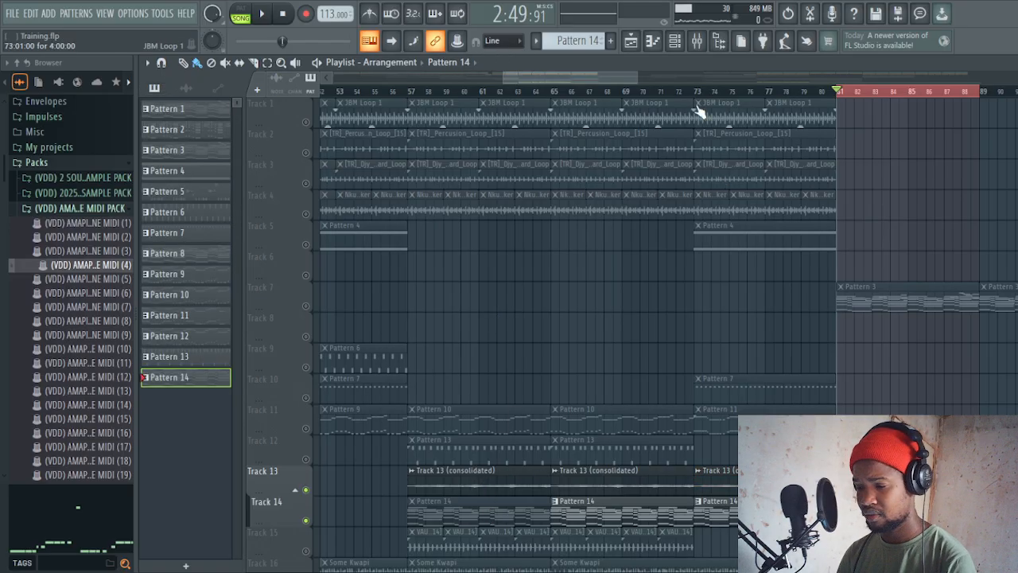
click(677, 44)
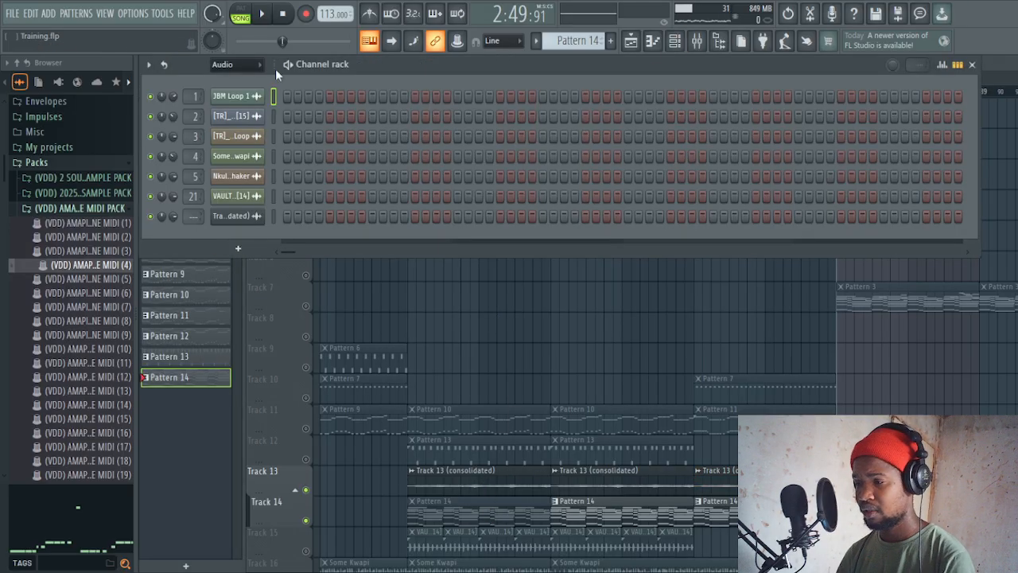
click(235, 63)
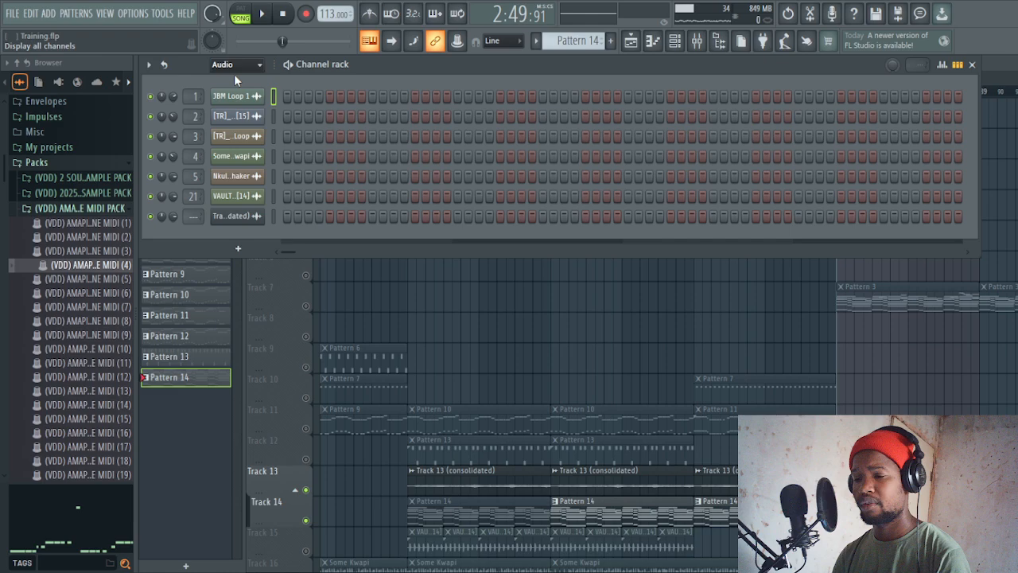
click(231, 121)
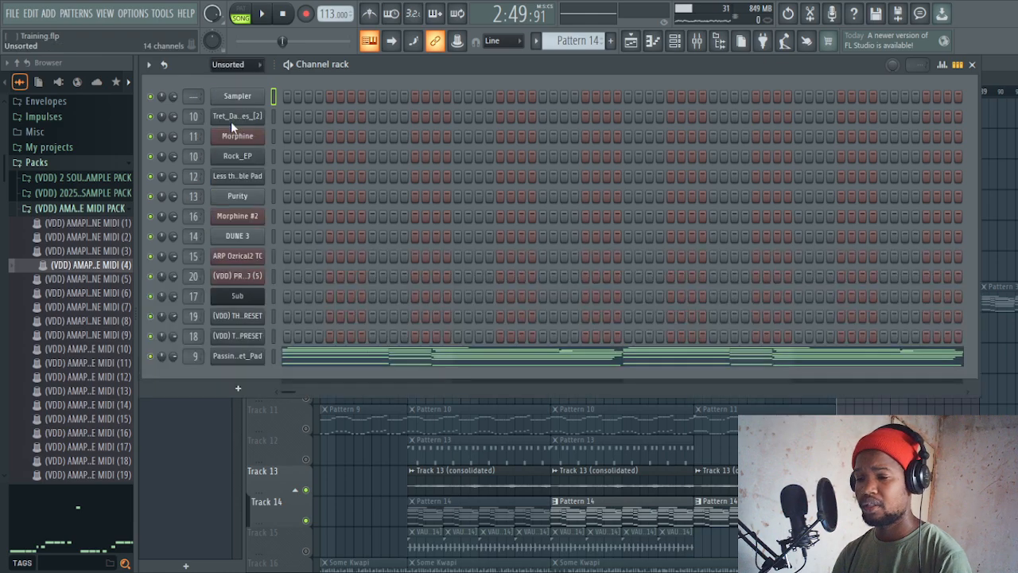
click(231, 355)
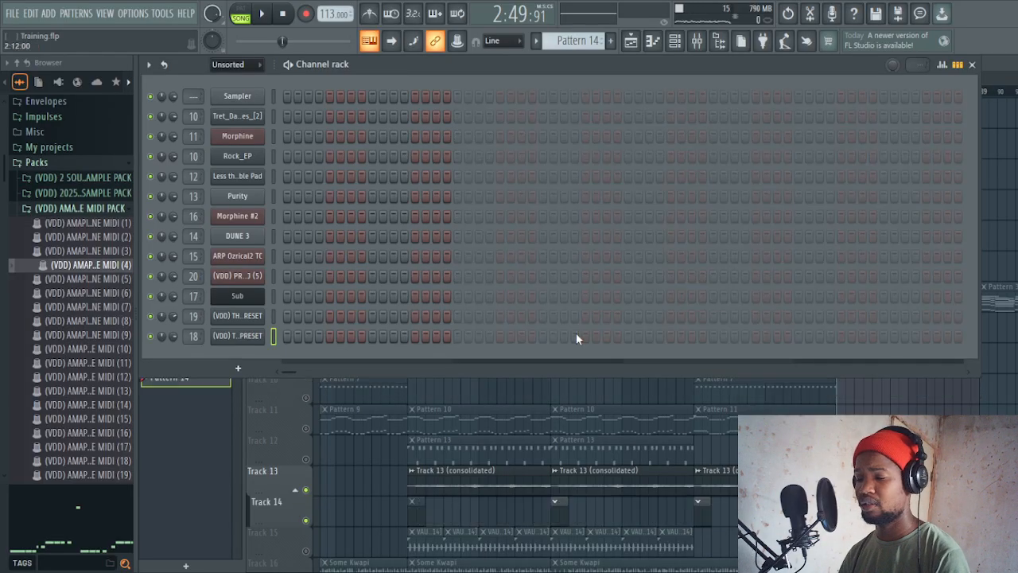
click(632, 41)
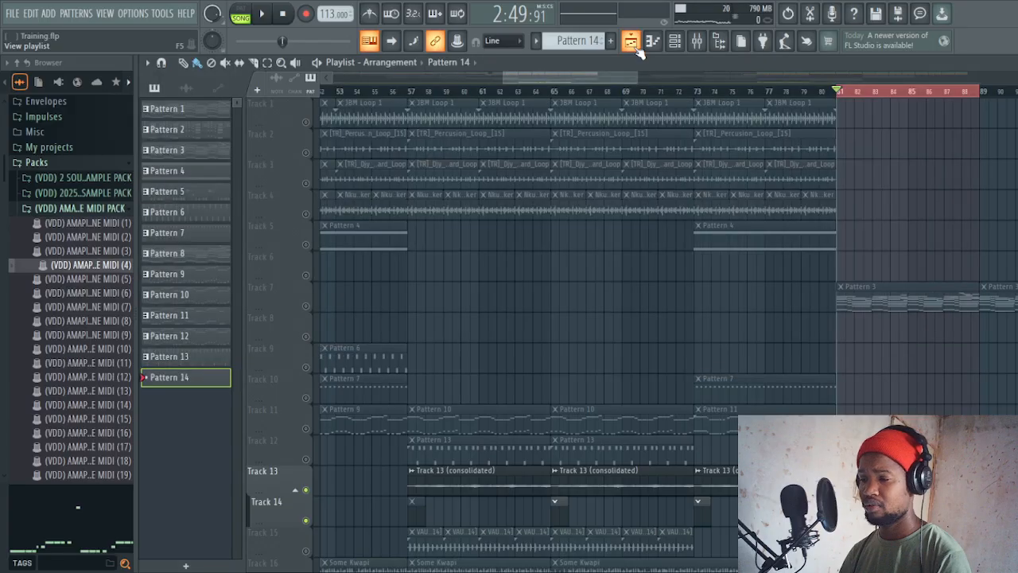
- Audition the consolidated audio on Track 13 from bar 57
click(410, 90)
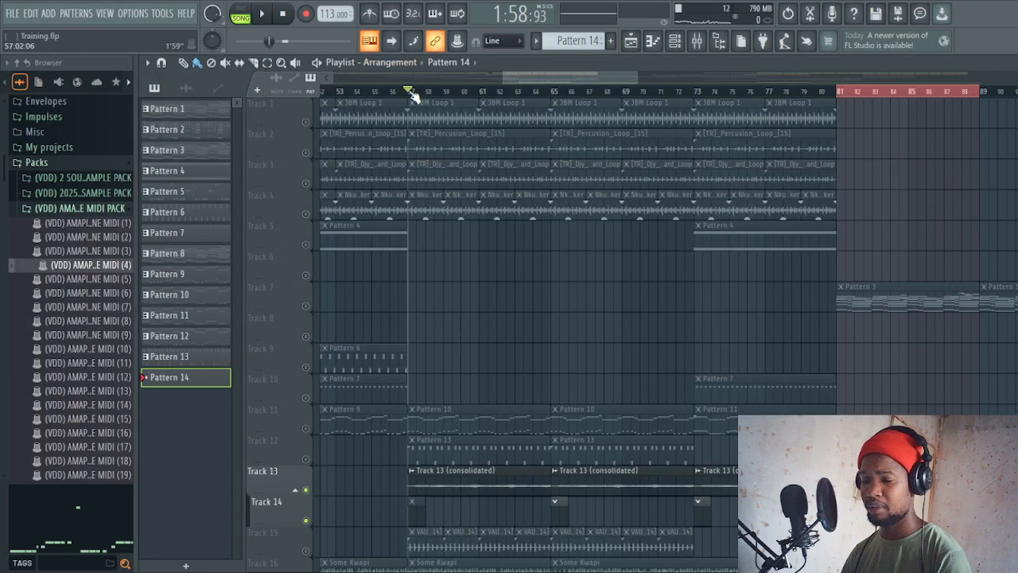
key(space)
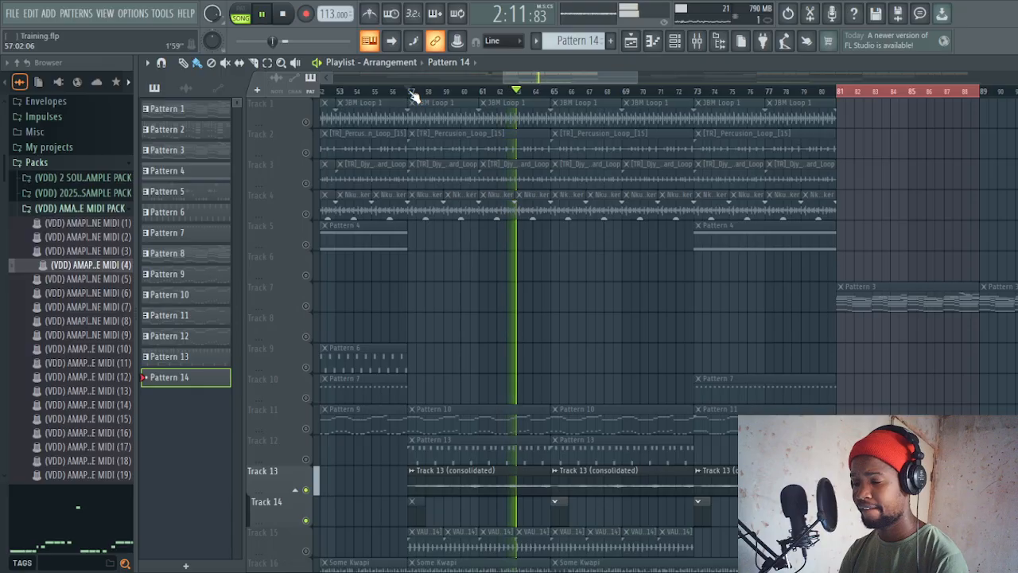
key(space)
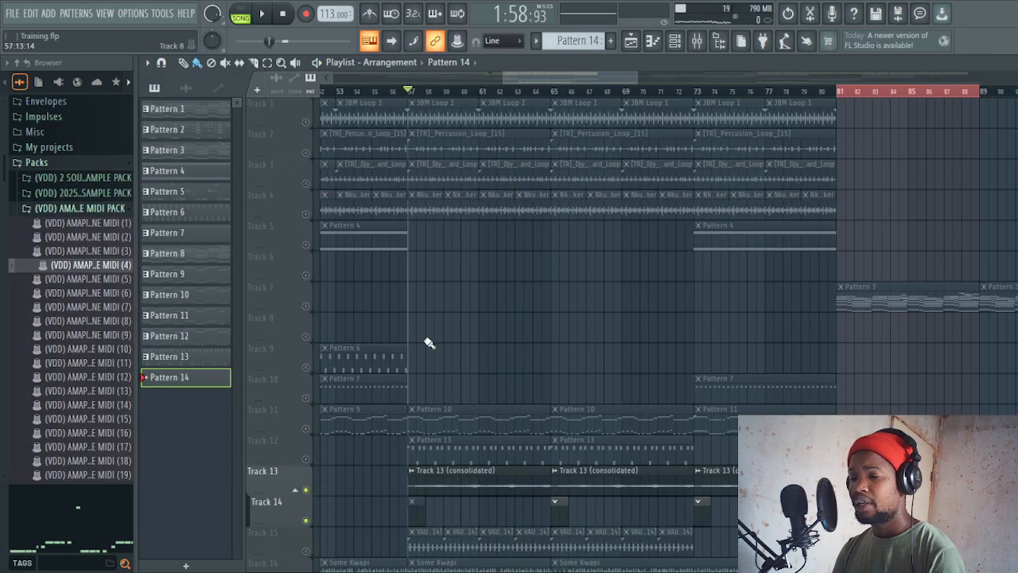
- Unmute Track 12, show its Pattern 13 in the Channel rack, and return to the Playlist
click(305, 459)
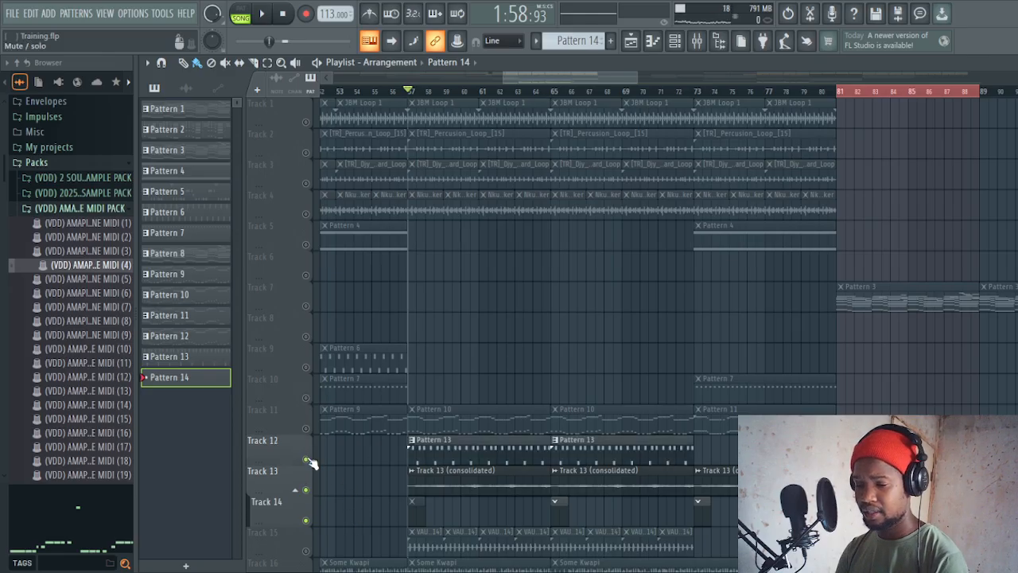
click(675, 41)
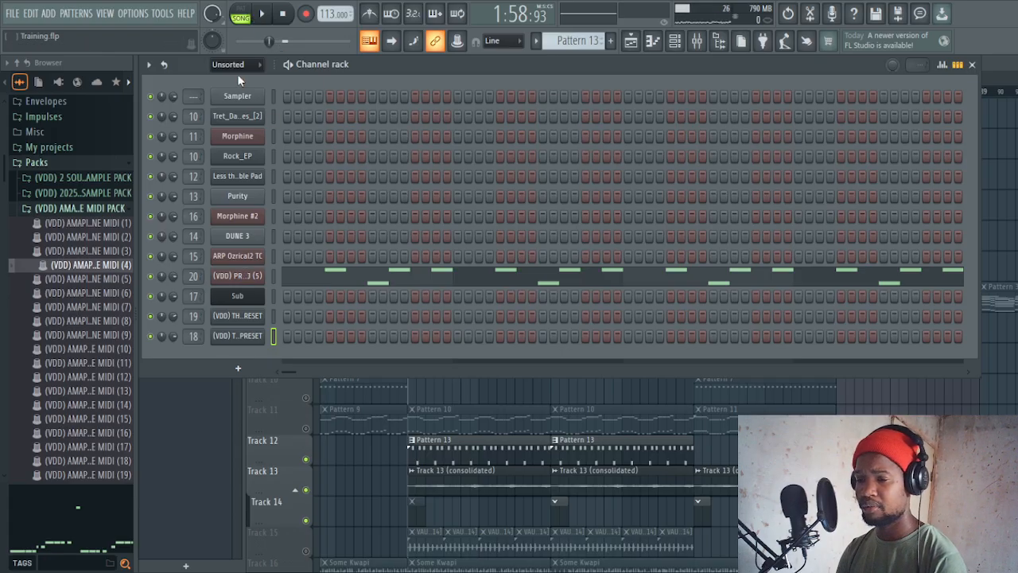
key(F6)
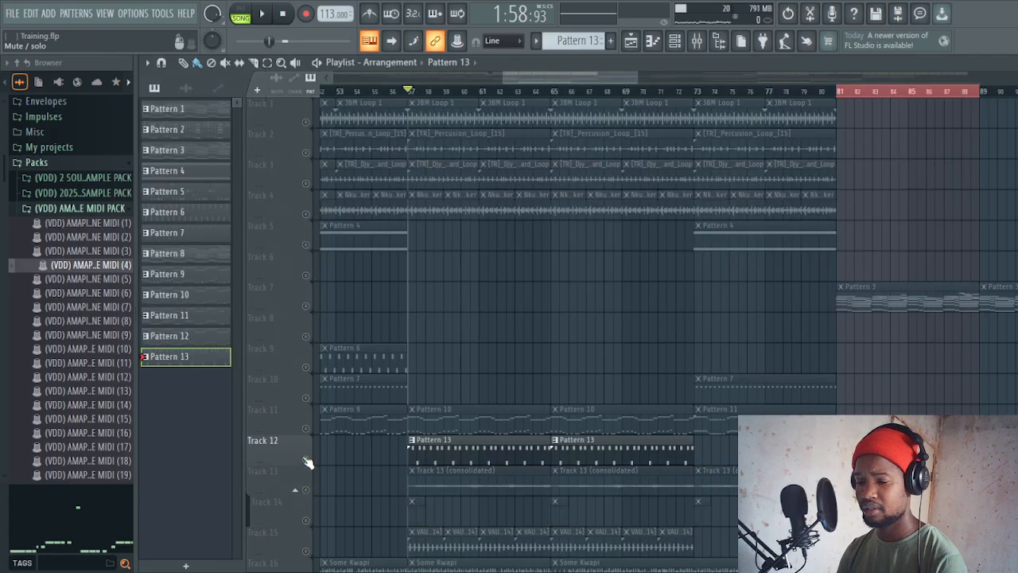
- Audition Track 12 on its own from bar 57, unsolo it to hear all tracks together, and stop playback
key(space)
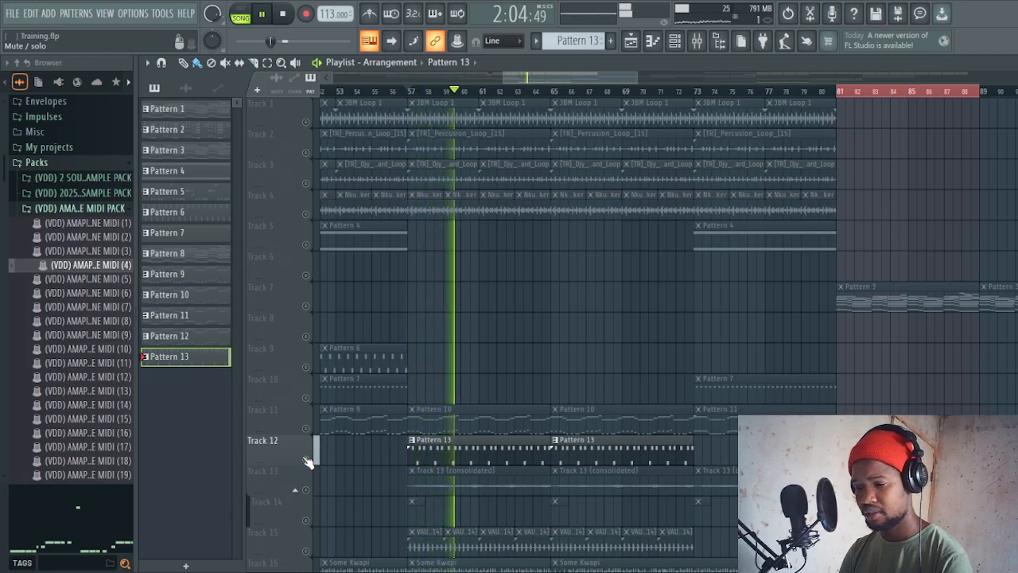
right_click(309, 461)
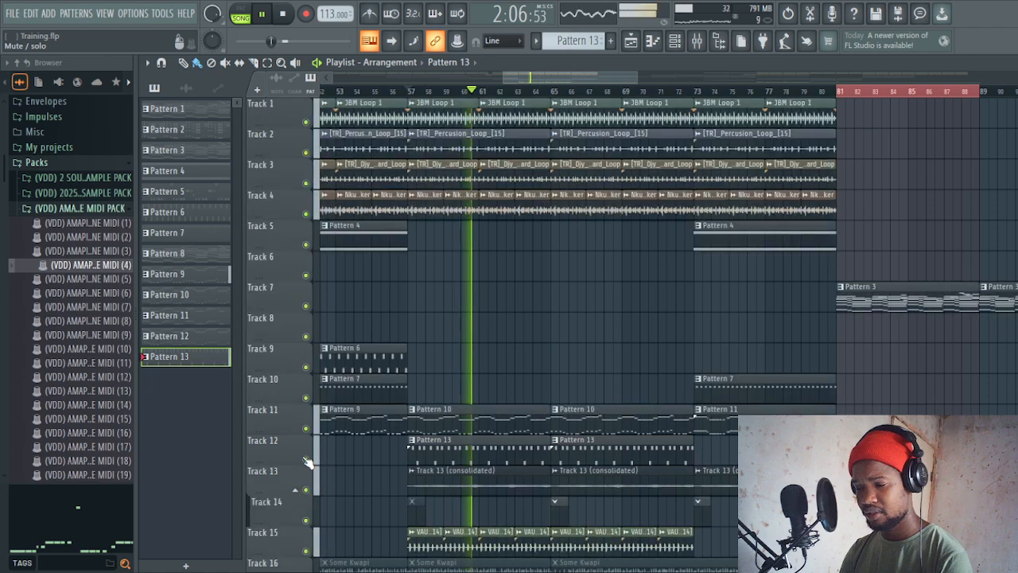
key(space)
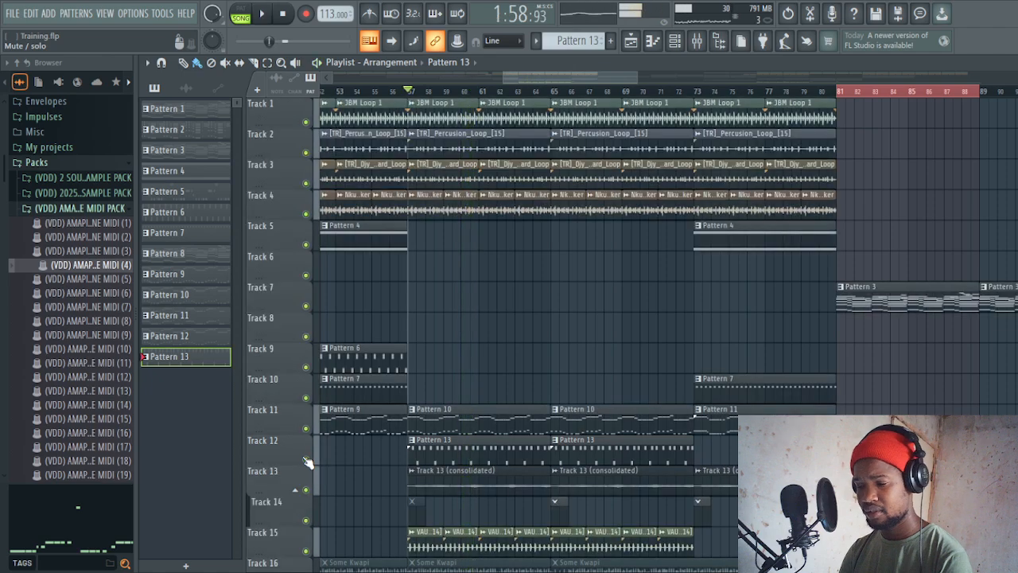
- Solo Track 15, audition its VAULT_KWAPI_VOX clips from bar 57, and unsolo it to hear them with the other tracks
right_click(306, 551)
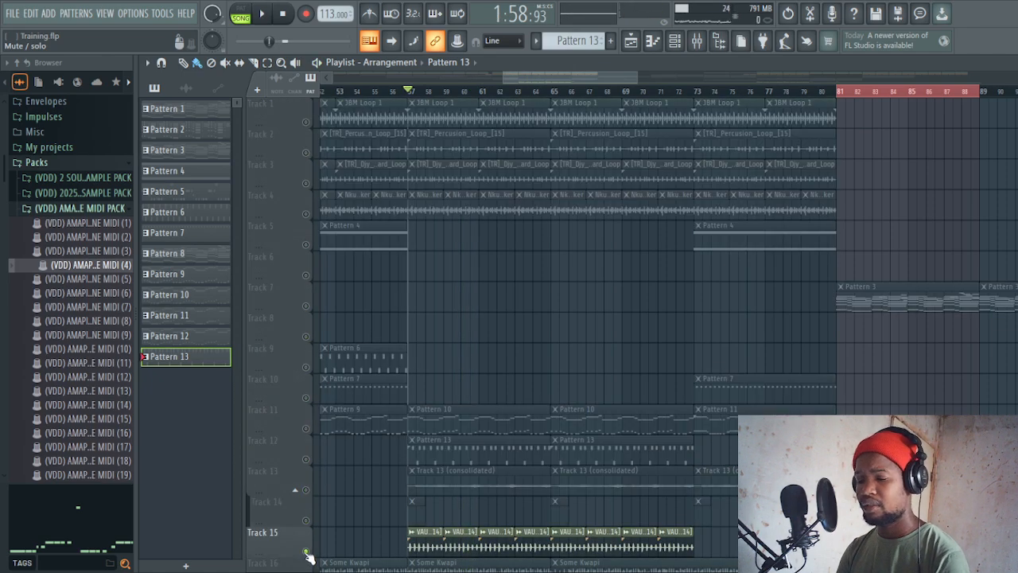
key(space)
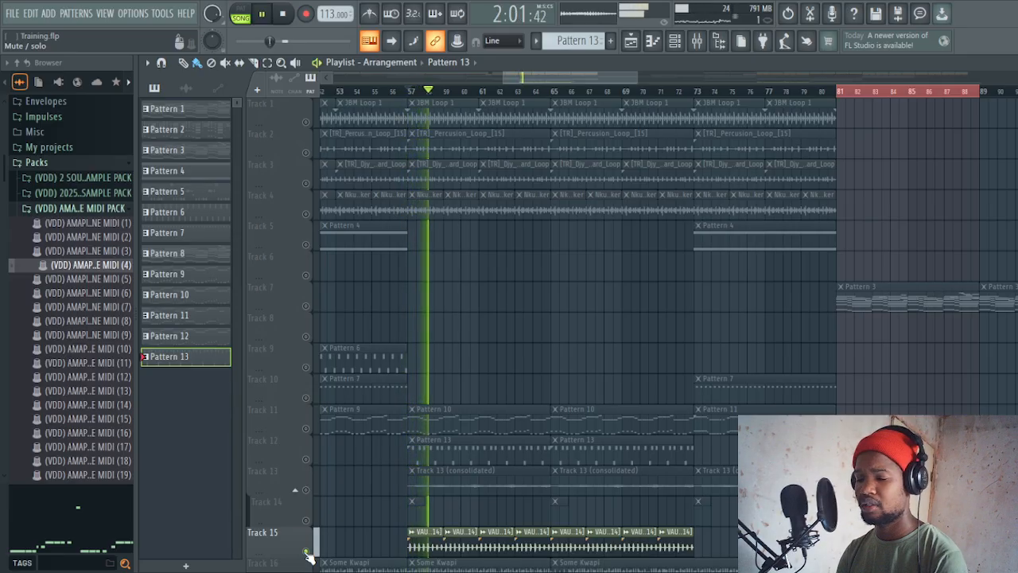
right_click(307, 553)
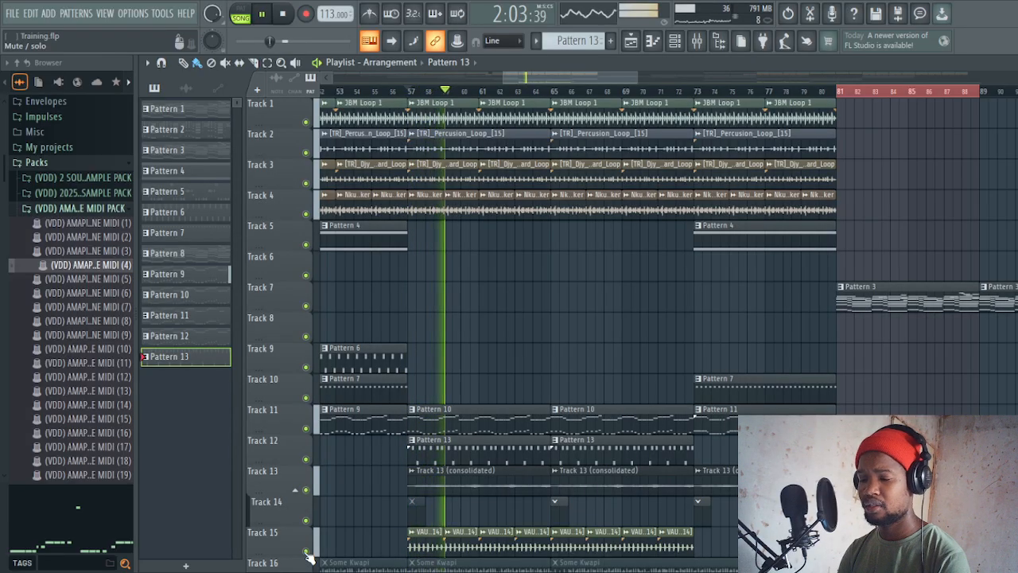
key(space)
- Play the full arrangement from bar 57 and follow the section through the bars after 65
key(space)
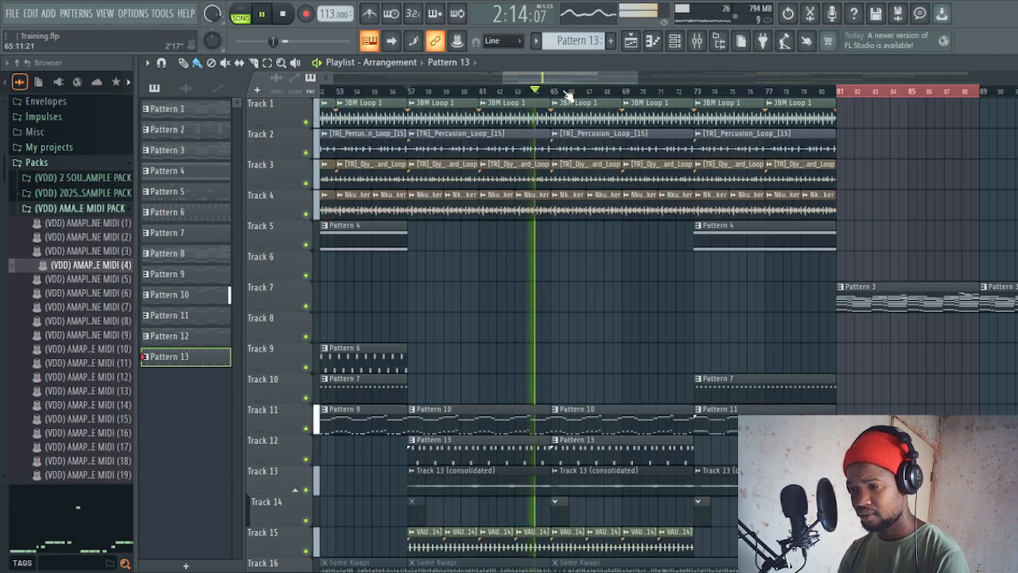
mouse_move(559, 77)
mouse_down()
mouse_move(622, 79)
mouse_move(577, 77)
mouse_up()
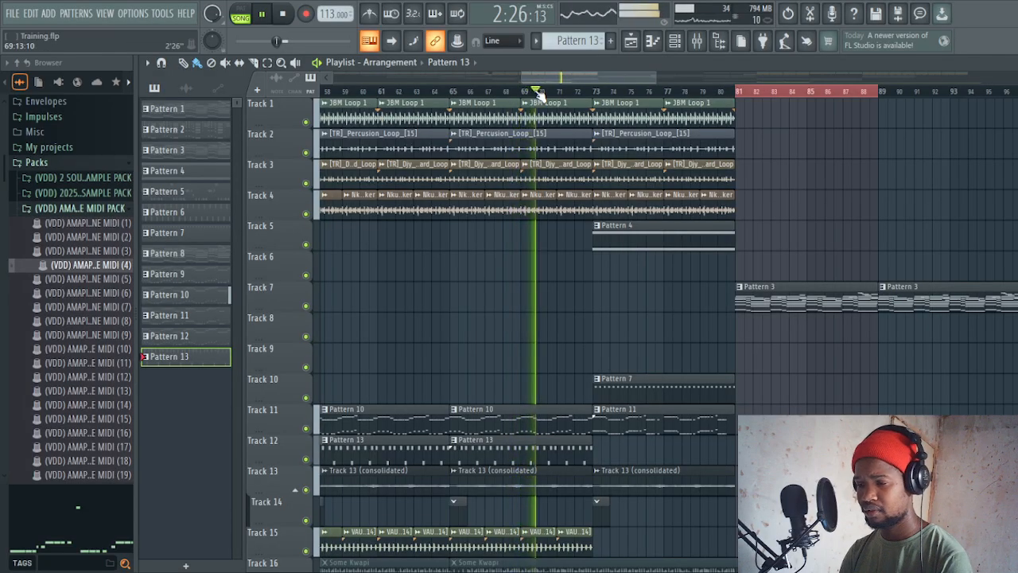
drag(559, 80, 569, 78)
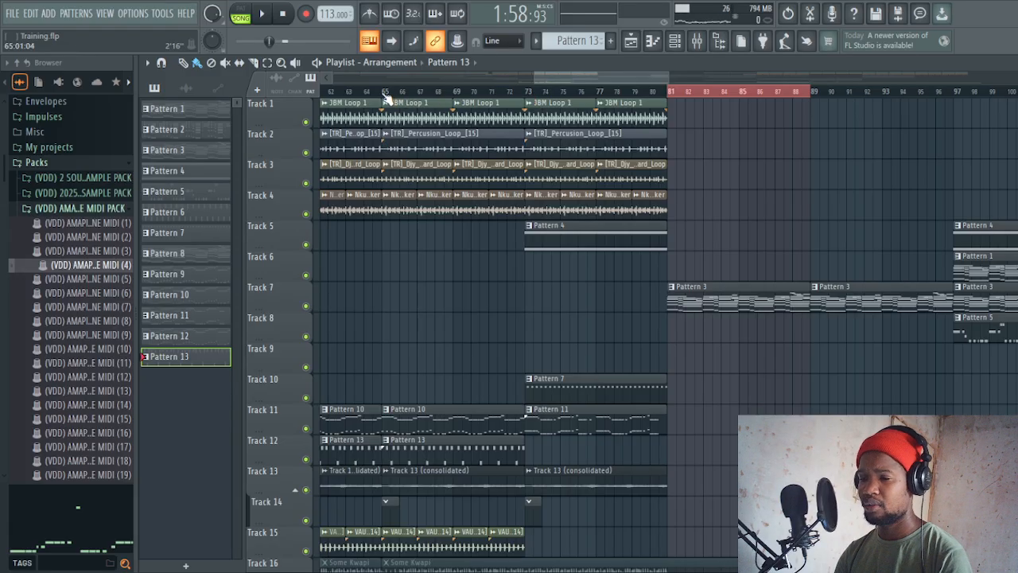
- Select bars 65 to 81 in the Playlist, play that section through, stop playback, and clear the time selection
drag(385, 93, 672, 102)
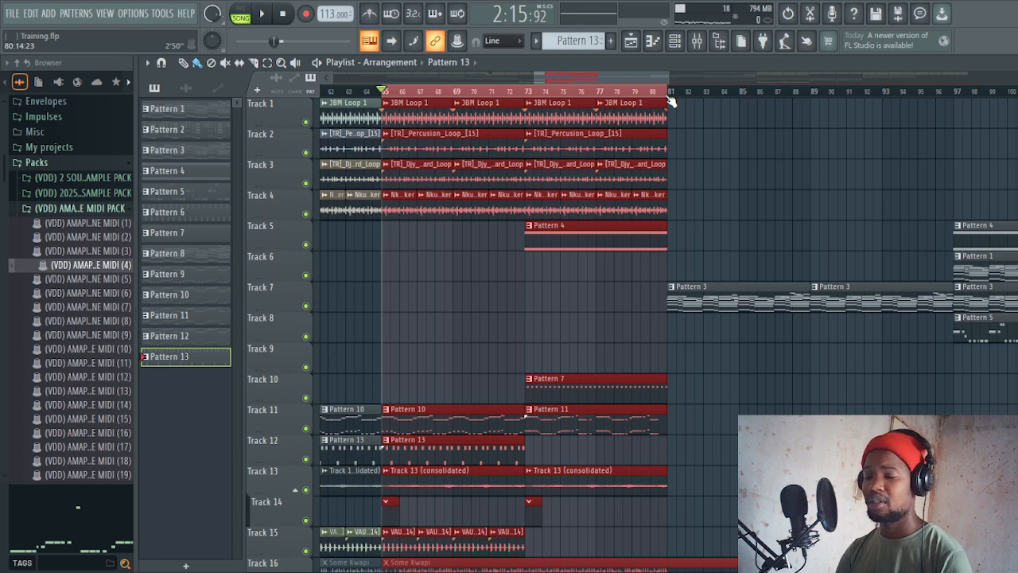
key(space)
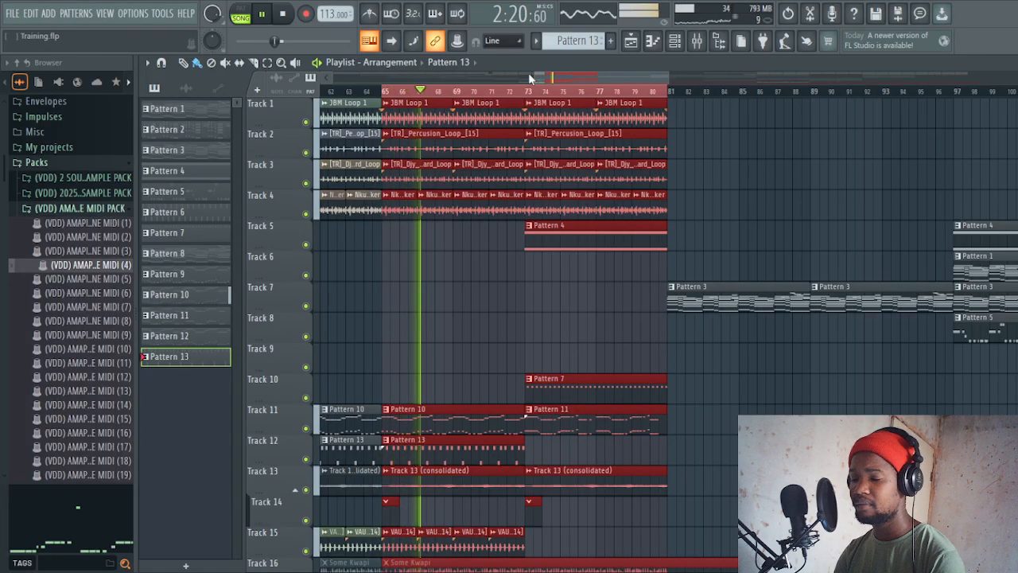
drag(535, 78, 479, 76)
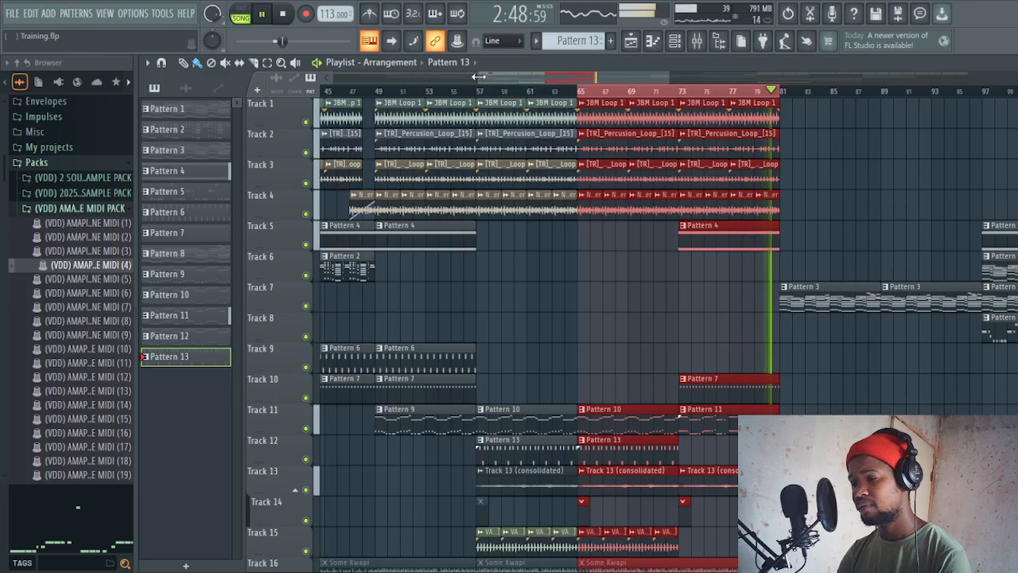
key(space)
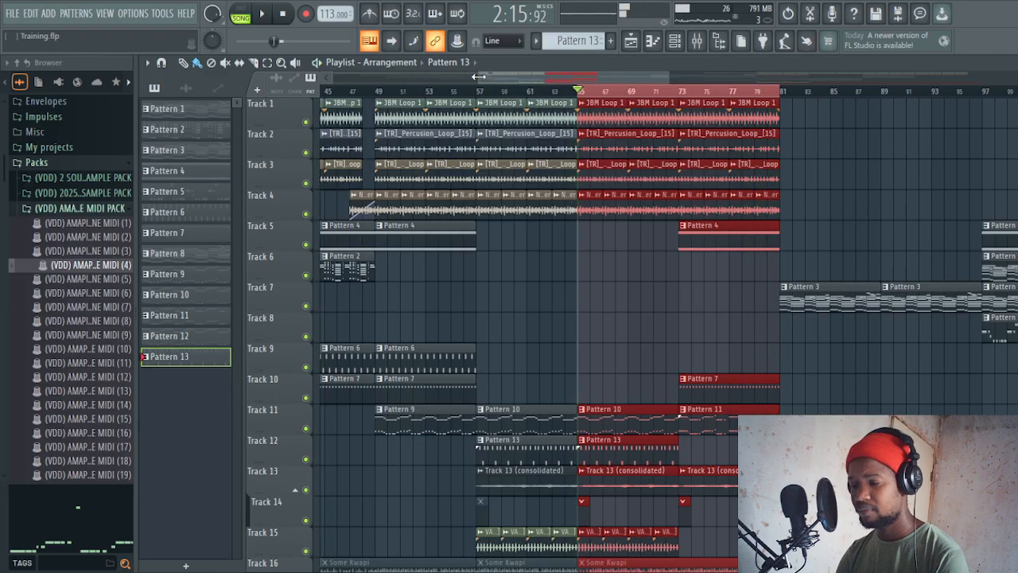
click(714, 94)
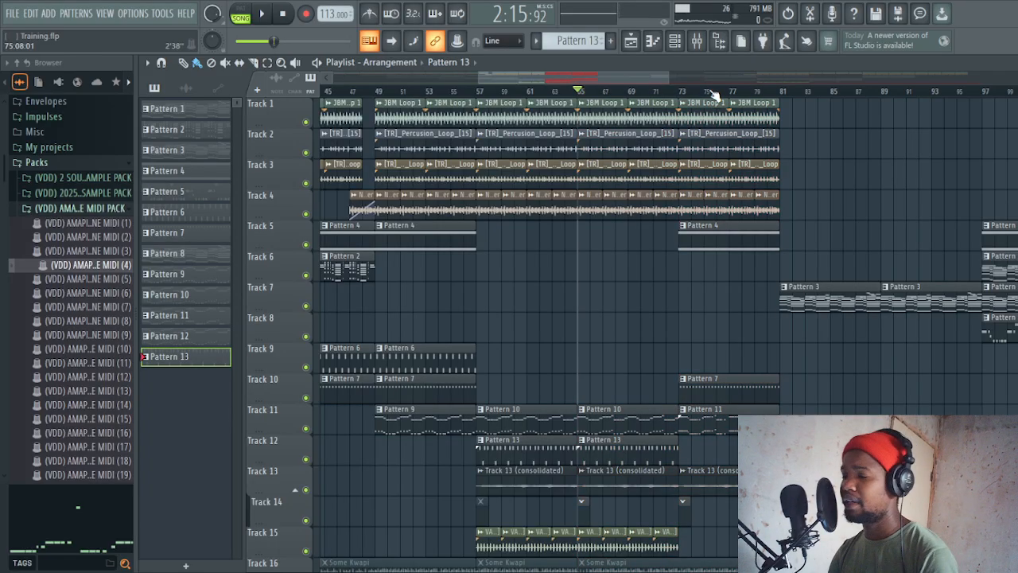
- Play the arrangement from bar 79 through the transition into the Pattern 3 breakdown on Track 7, and stop
drag(607, 80, 693, 84)
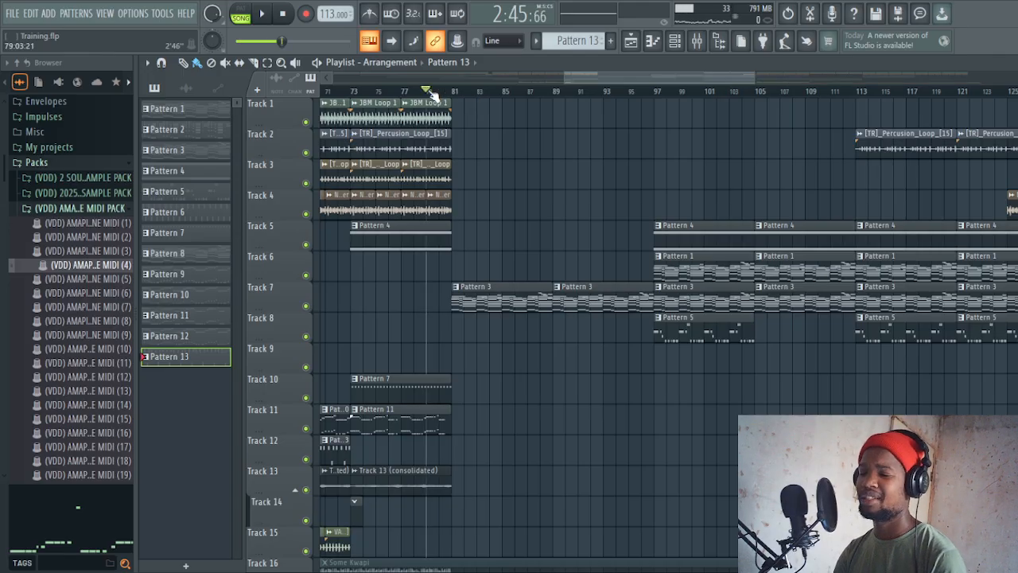
key(space)
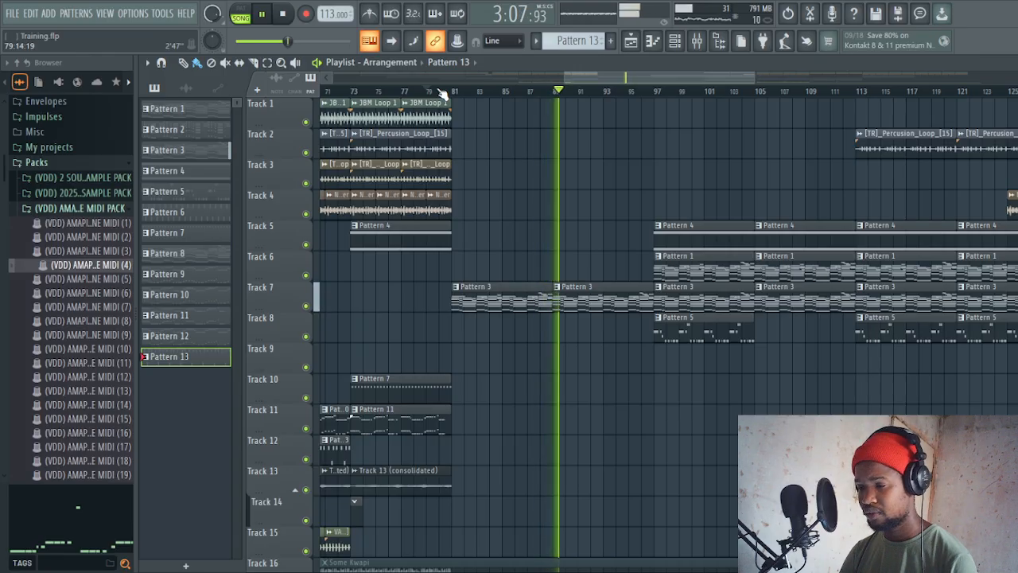
key(space)
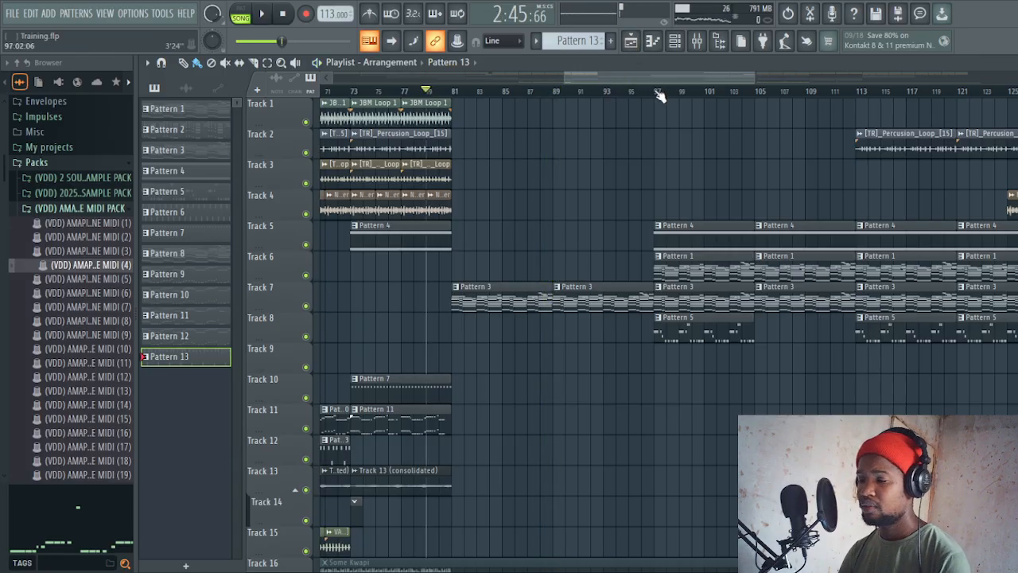
- Play the breakdown from bar 97 and follow its layers up to bar 129, then stop playback
click(659, 92)
key(space)
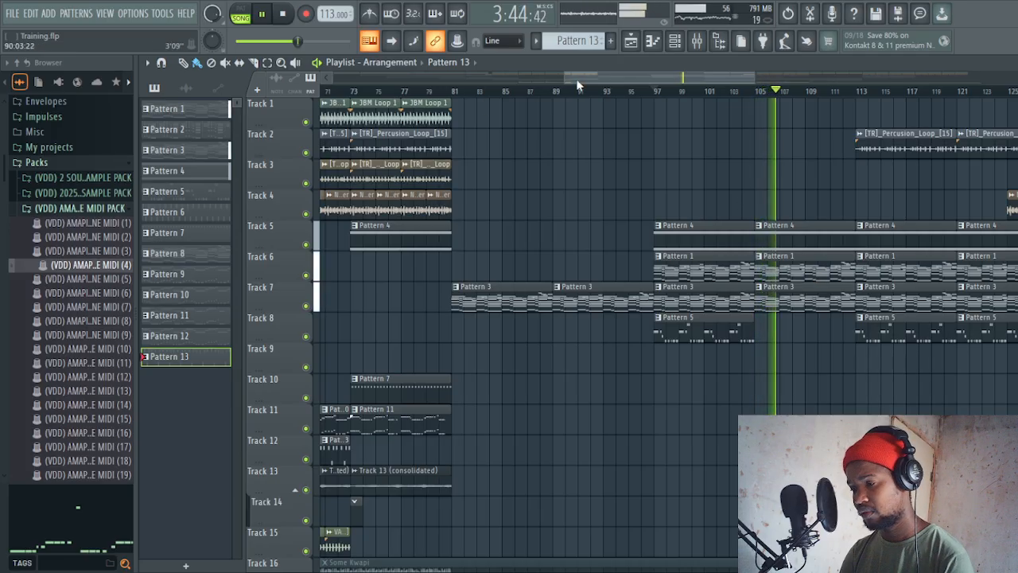
click(335, 545)
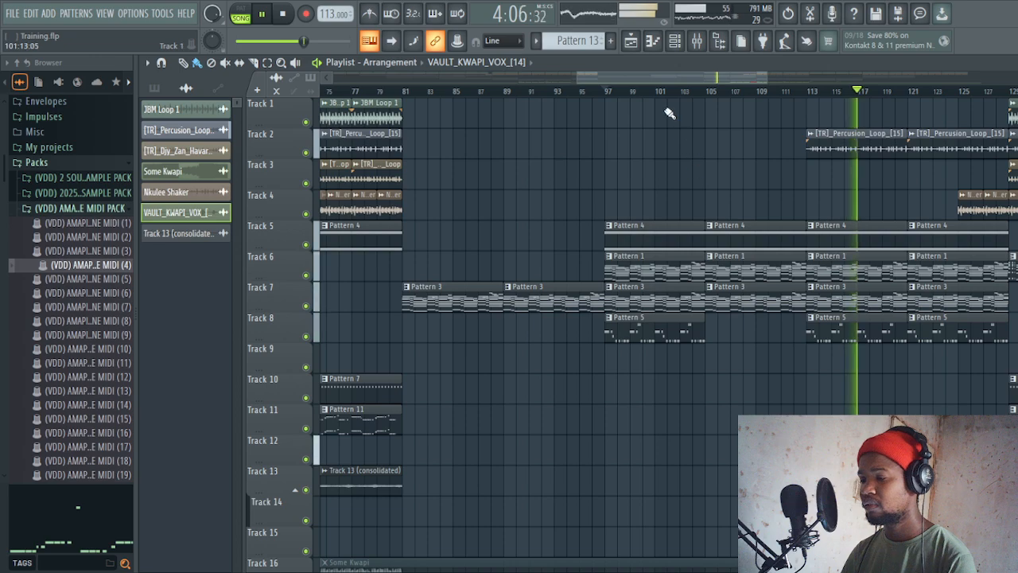
drag(660, 77, 690, 78)
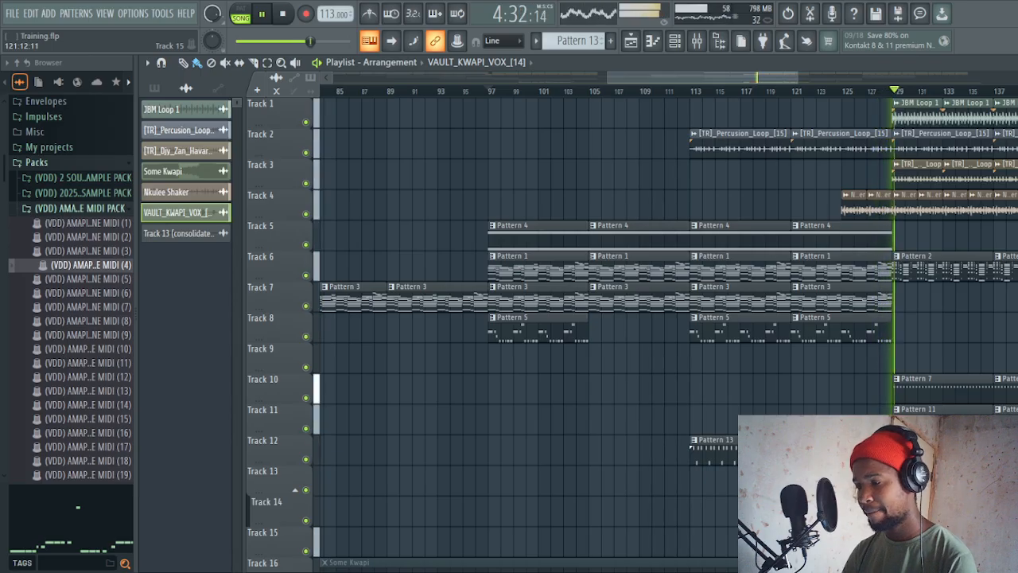
key(space)
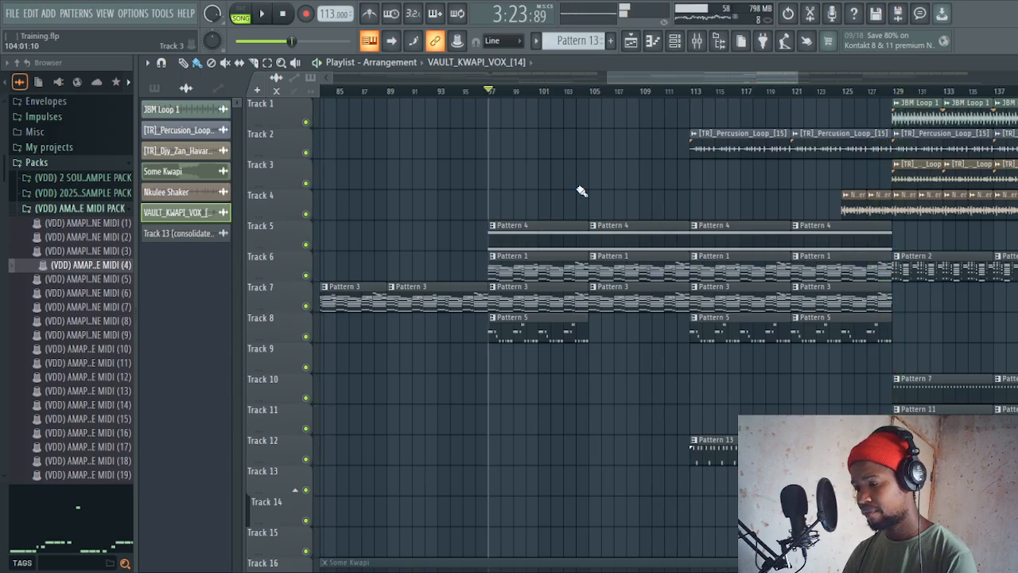
- Open the Mixer and look through the JBM Loop 1, [TR]_Djy_Zan_Havard_Loop and Insert 6 tracks for their effects
click(696, 43)
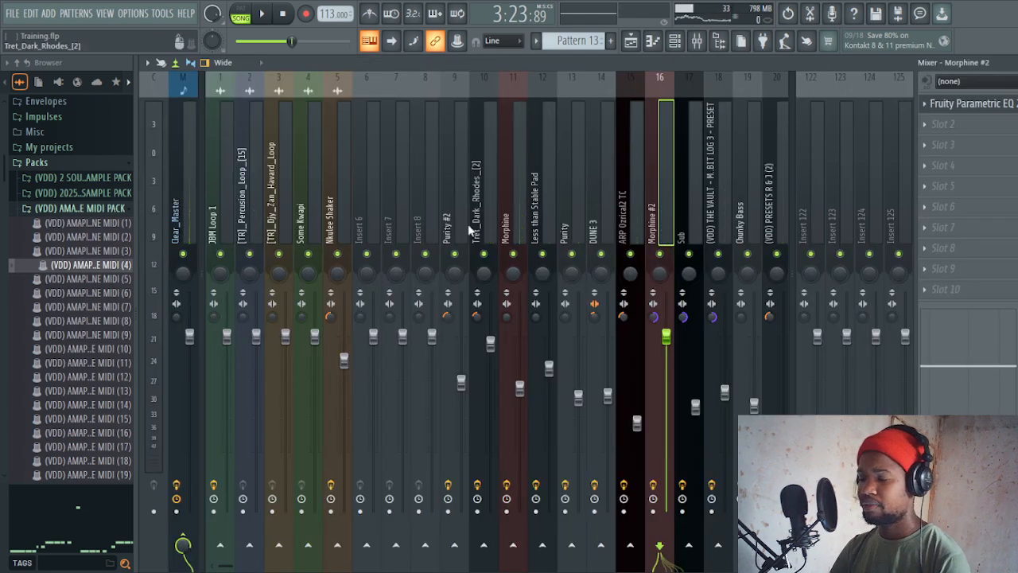
click(212, 208)
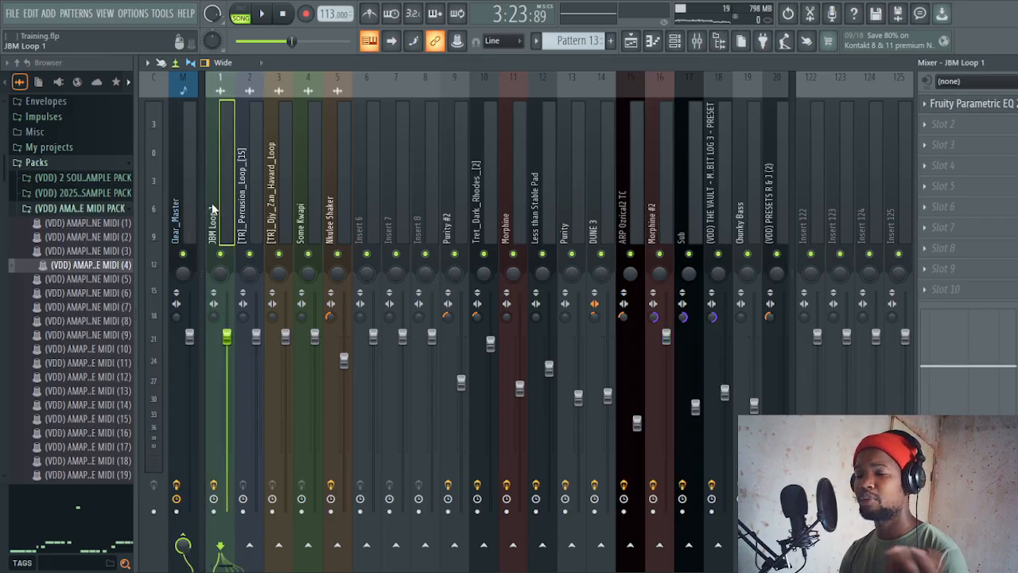
click(270, 187)
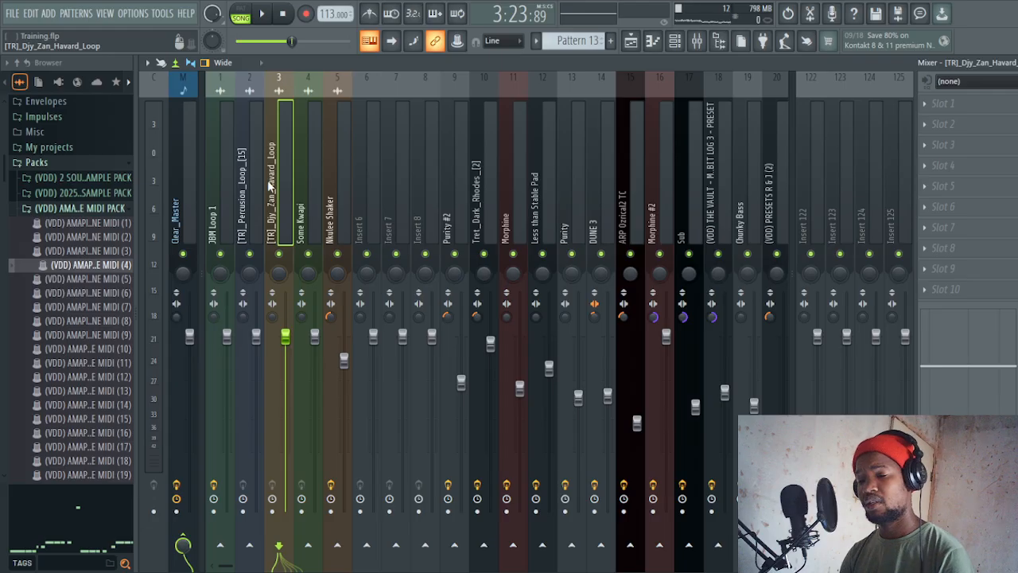
click(371, 161)
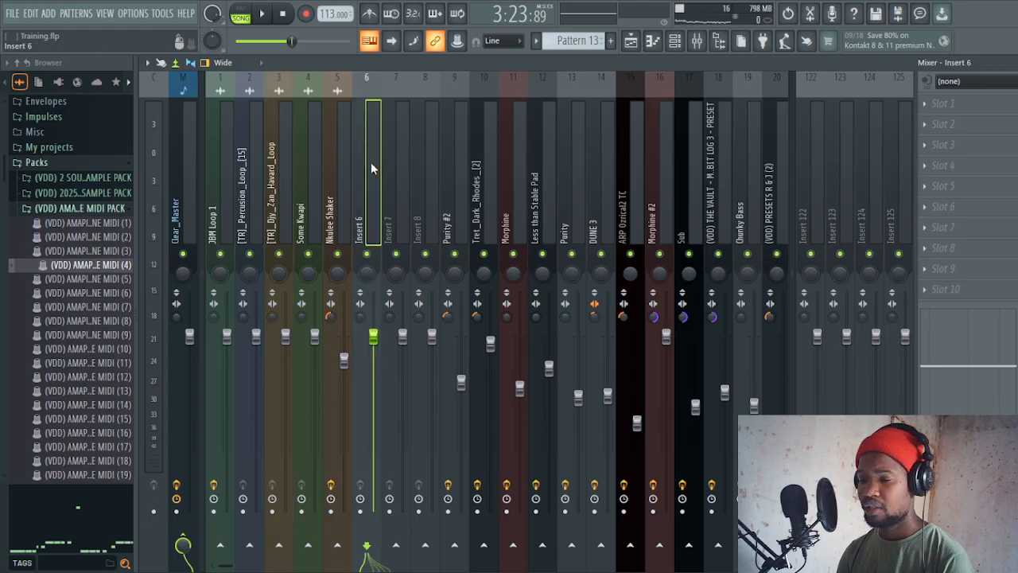
click(36, 162)
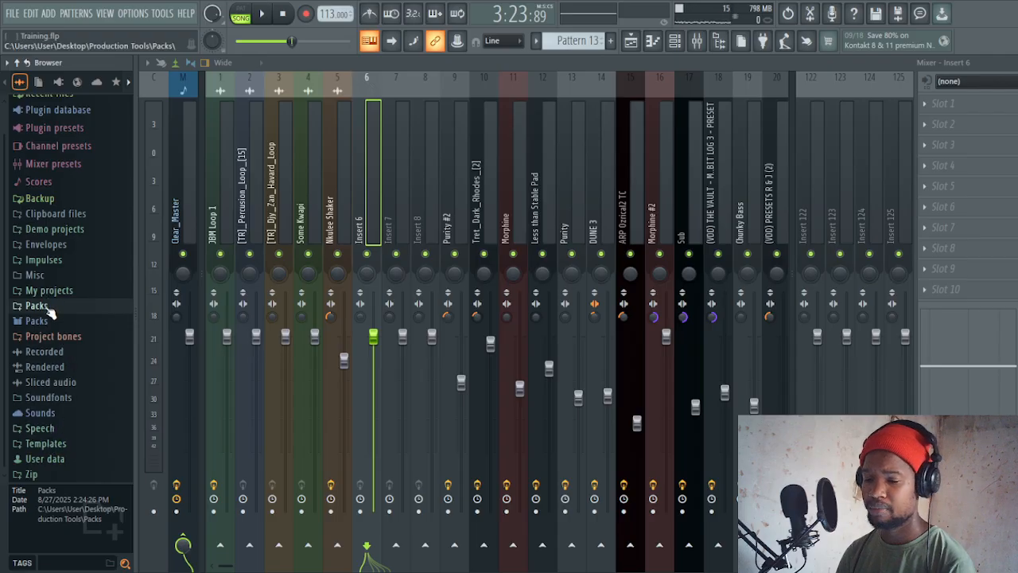
click(37, 305)
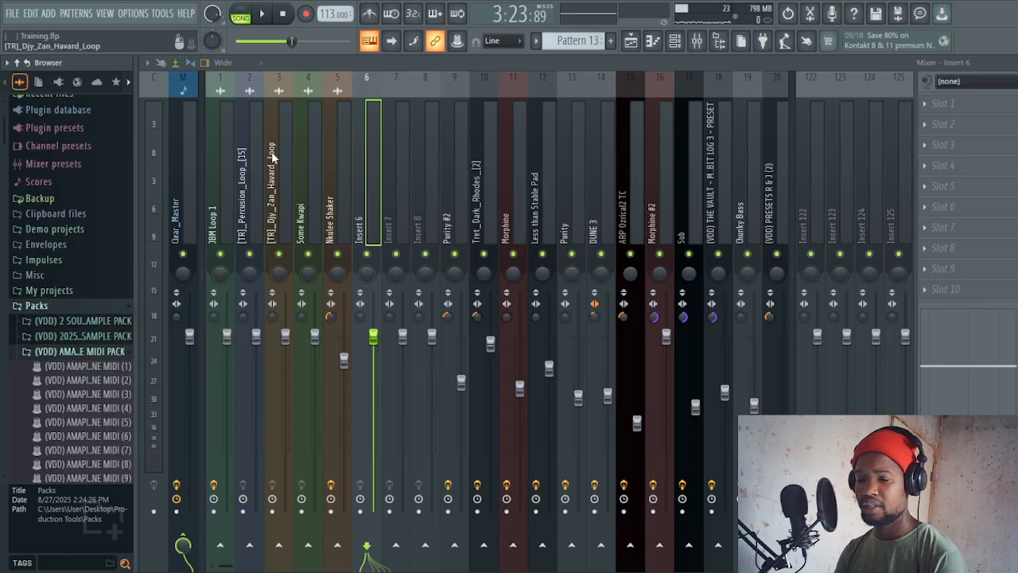
- Solo the [TR]_Djy_Zan_Havard_Loop mixer track, audition it briefly from bar 129, and return to the Mixer
right_click(279, 254)
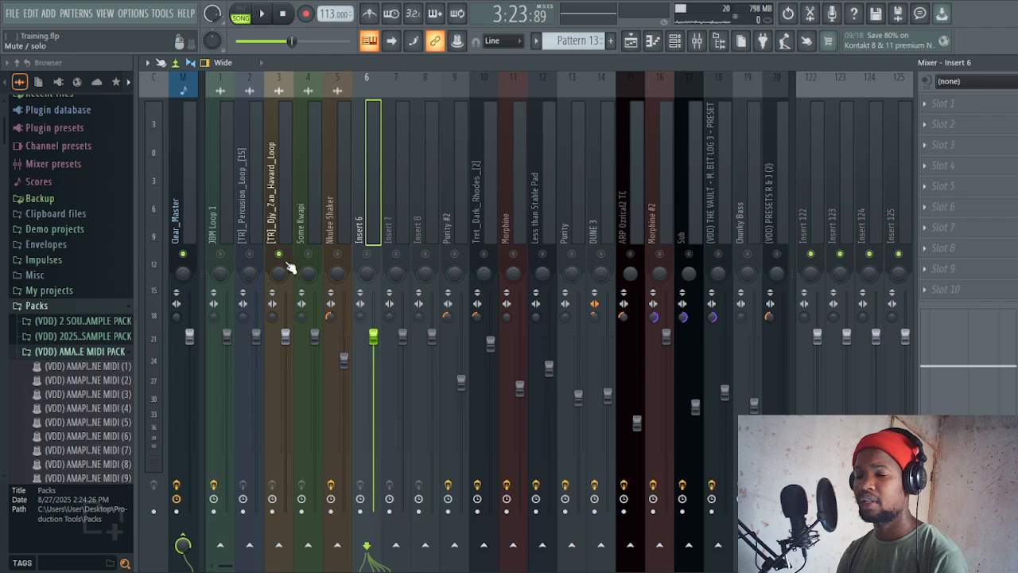
click(631, 44)
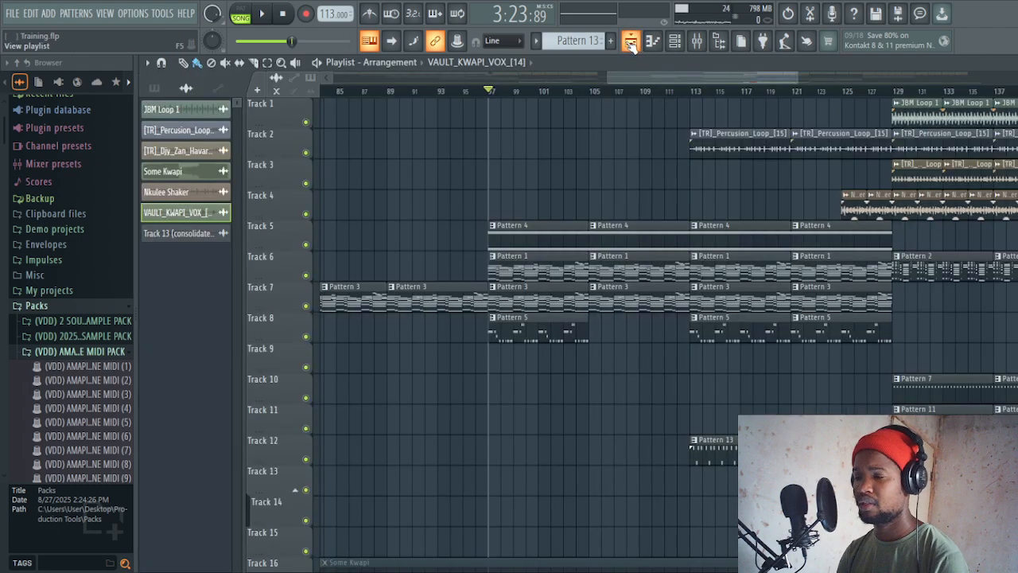
click(896, 93)
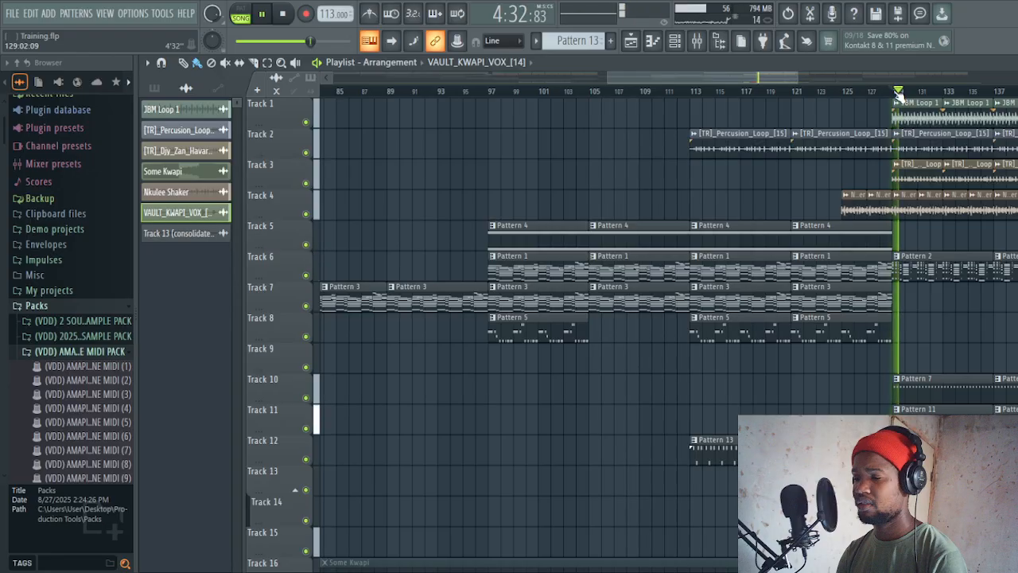
click(698, 43)
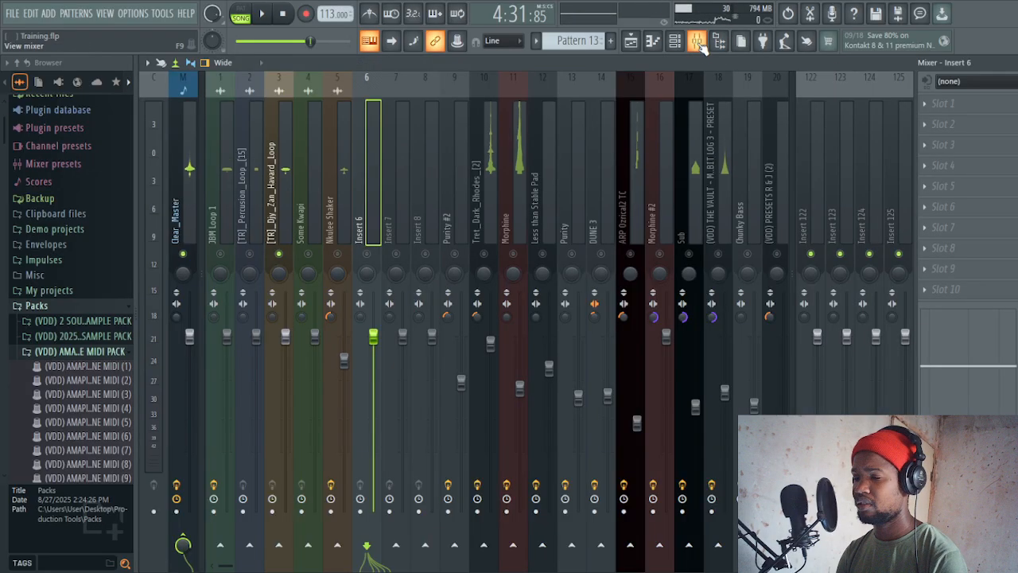
- Load FabFilter Simplon with the Kick off preset on the [TR]_Djy_Zan_Havard_Loop mixer track and audition the filtered loop
click(273, 171)
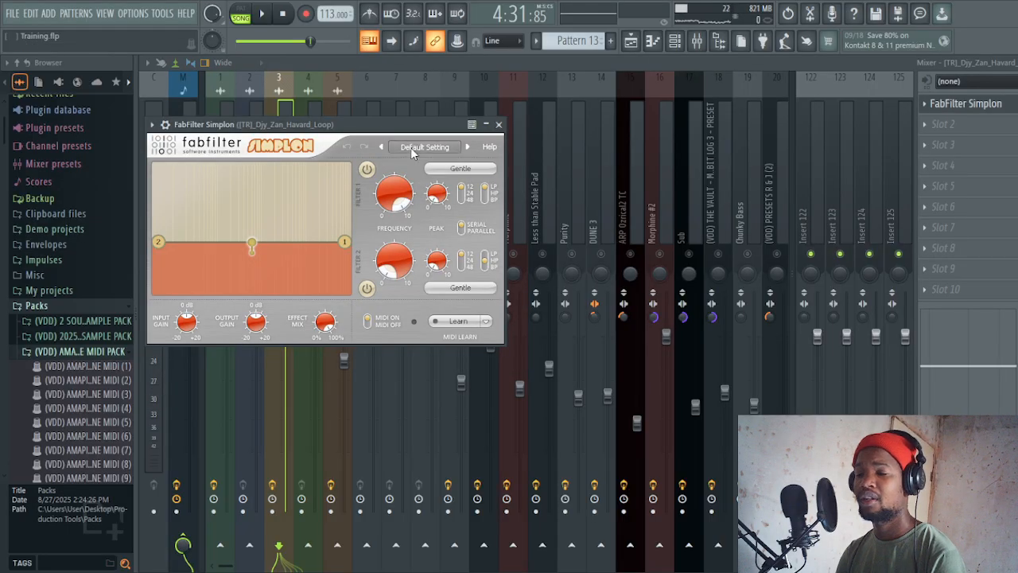
click(454, 397)
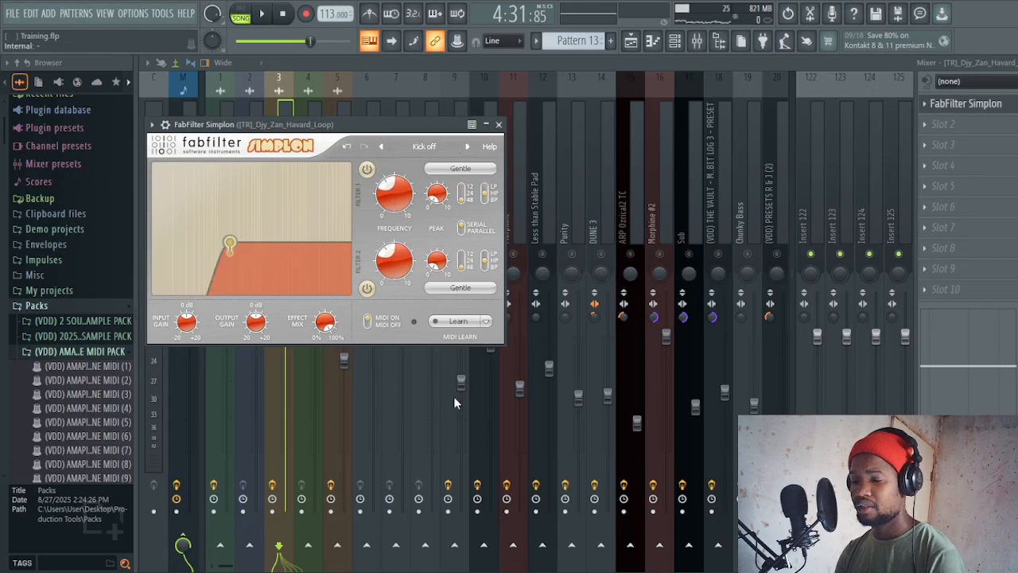
key(space)
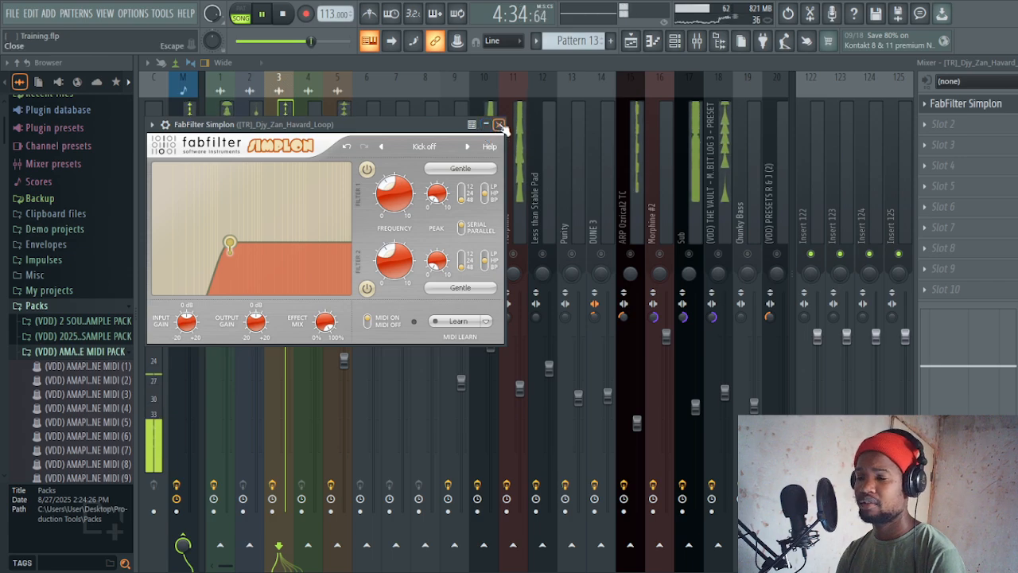
click(499, 126)
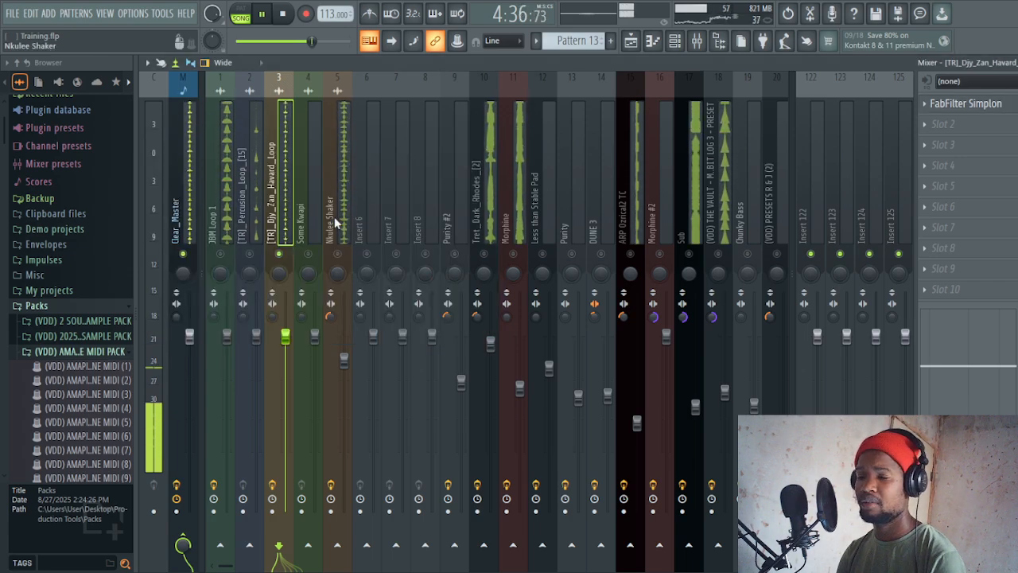
key(space)
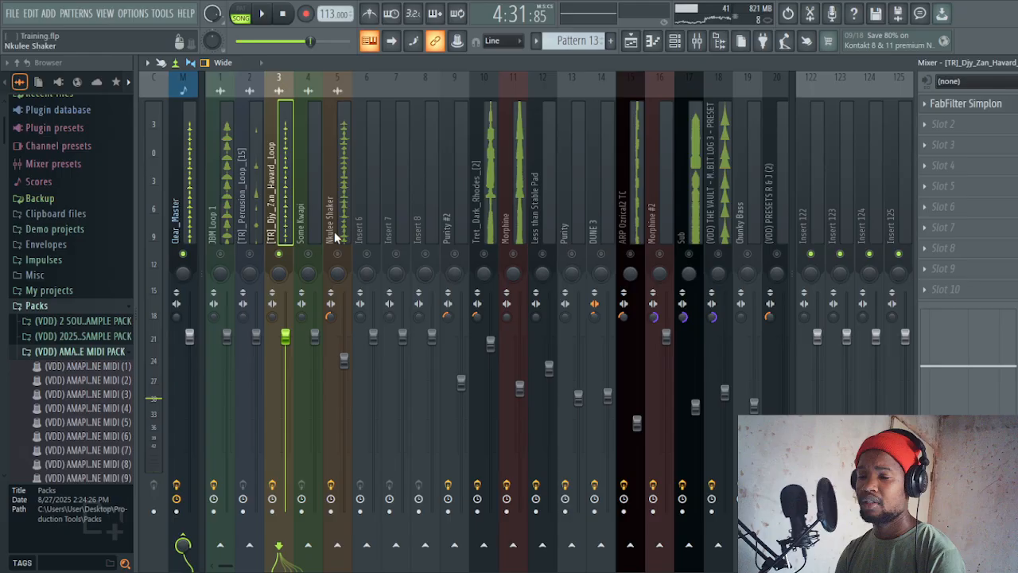
- Lower band 6 of JBM Loop 1's Fruity Parametric EQ 2 to about -2.8 dB near 7473 Hz and close the EQ
click(228, 198)
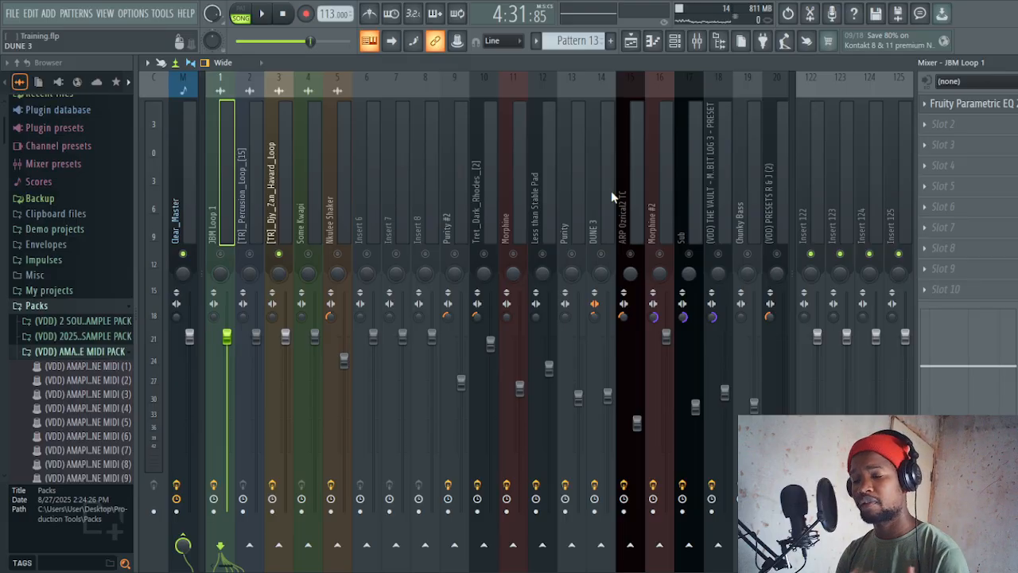
click(990, 115)
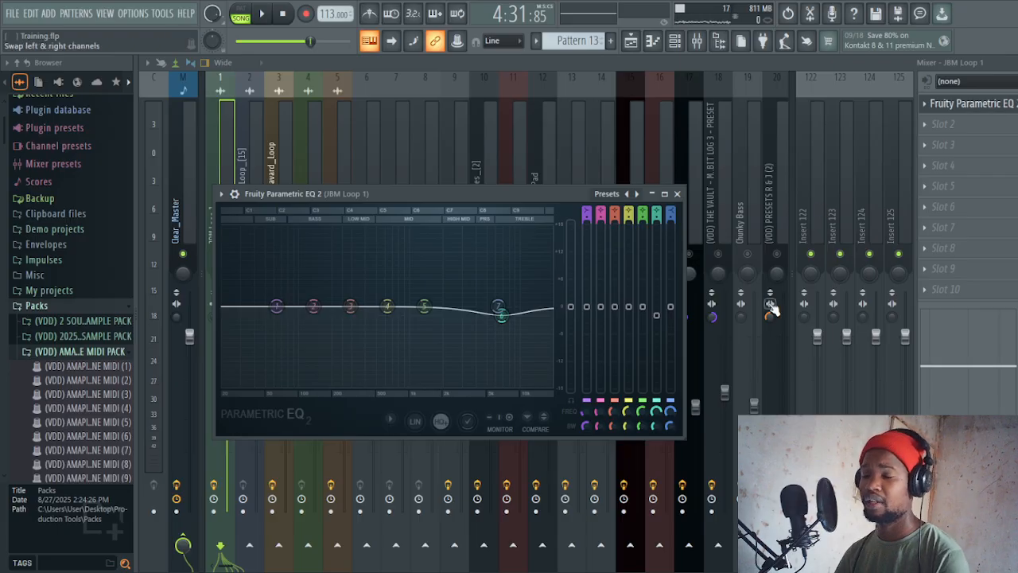
mouse_move(511, 318)
mouse_move(509, 318)
mouse_down()
mouse_move(509, 351)
mouse_move(505, 318)
mouse_up()
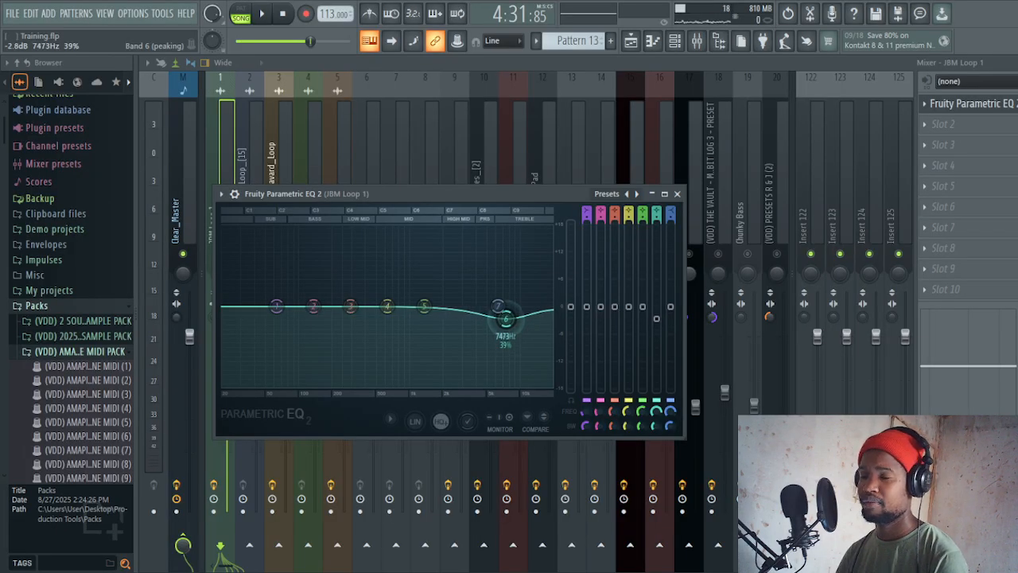
drag(505, 318, 506, 317)
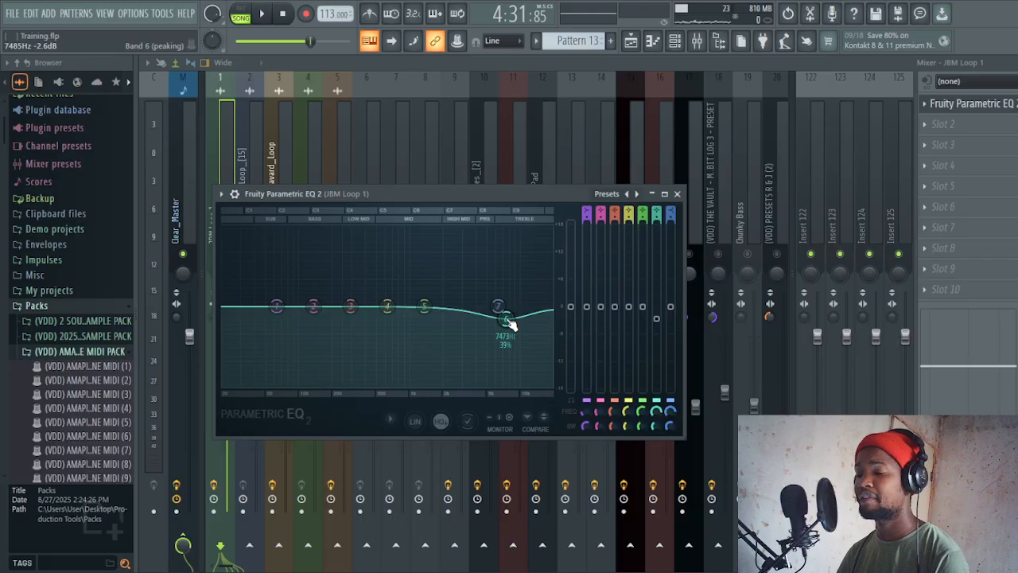
click(677, 193)
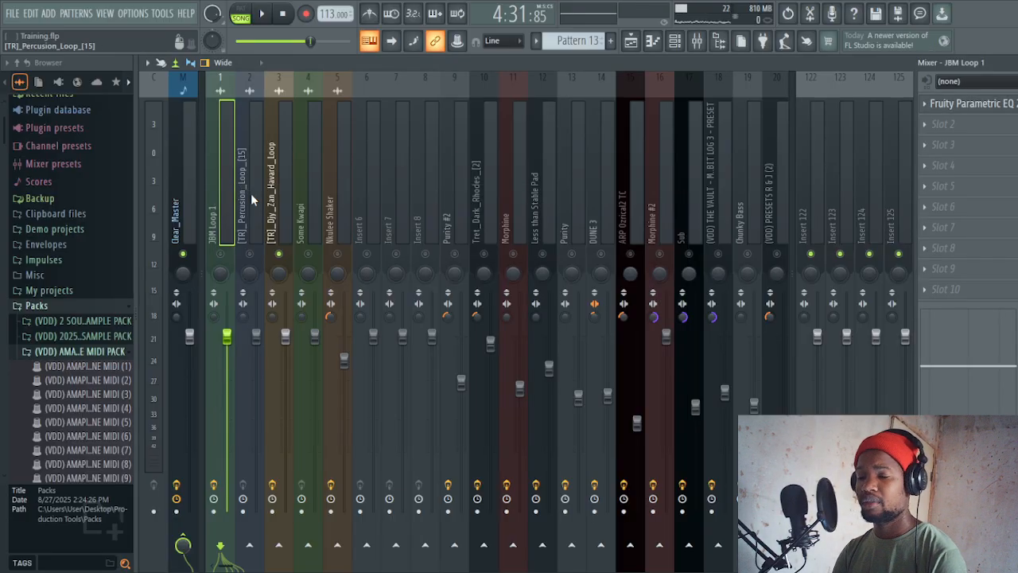
- Unsolo the [TR]_Djy_Zan_Havard_Loop mixer track, glance at the Playlist, and return to the Mixer
right_click(279, 254)
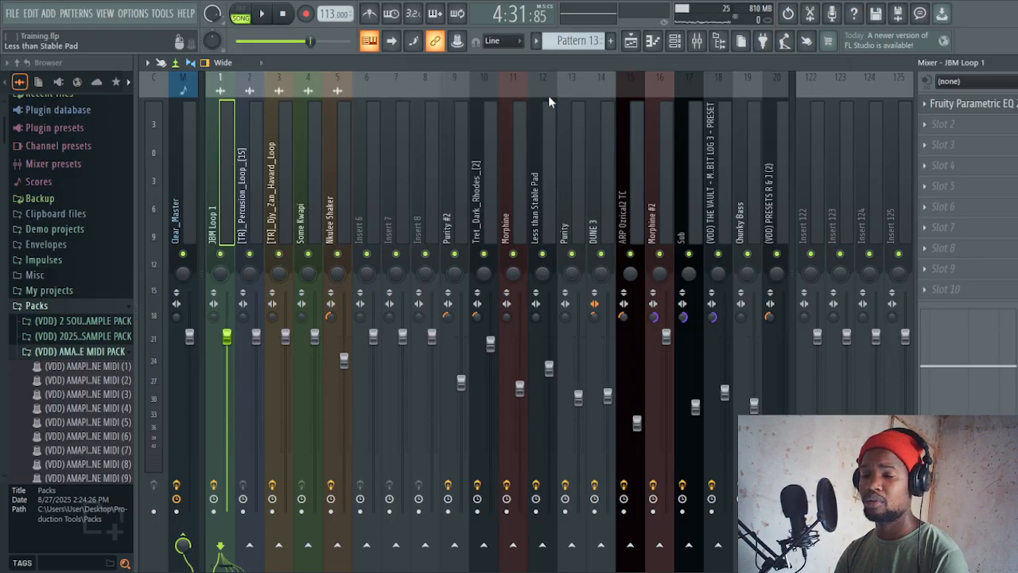
click(631, 45)
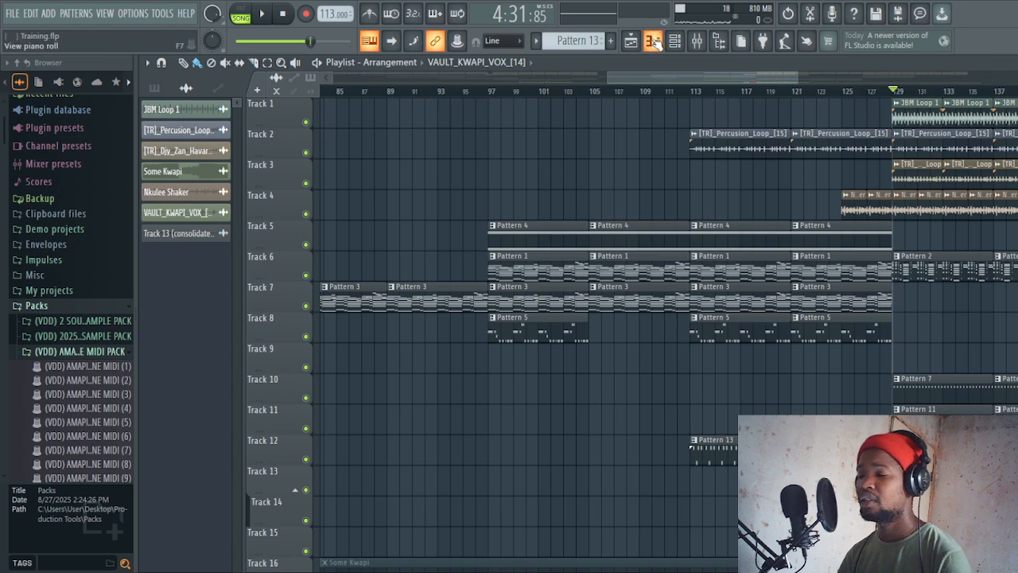
click(700, 41)
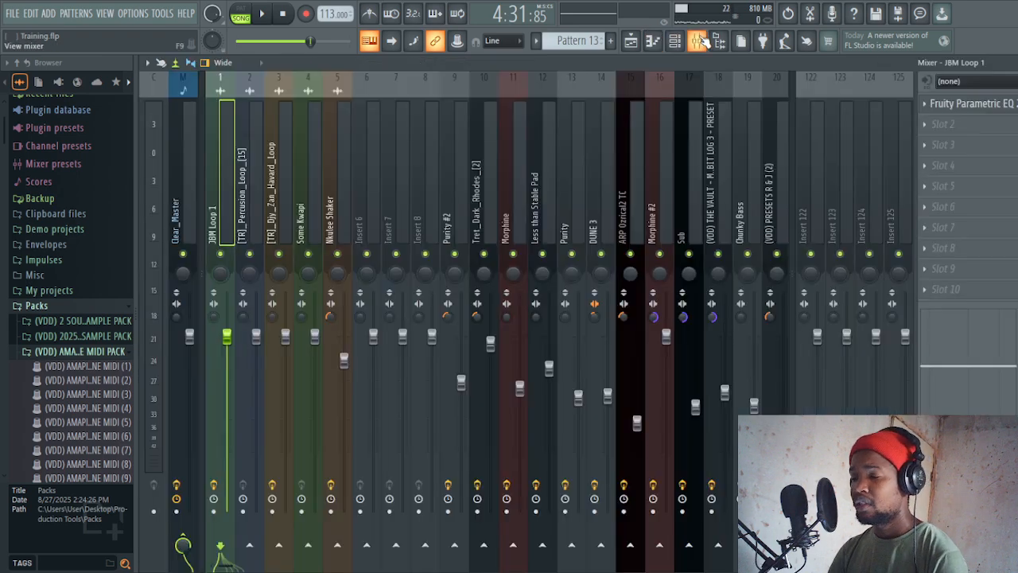
- Select the [TR]_Percusion_Loop_[15] mixer track, briefly audition the arrangement from the Playlist, and return to the Mixer
click(245, 200)
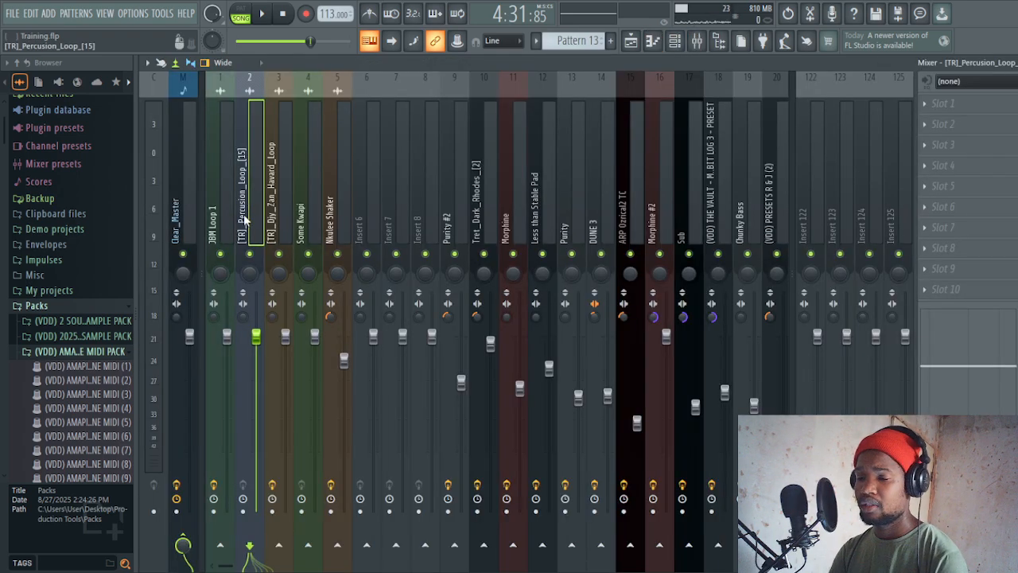
click(631, 41)
key(space)
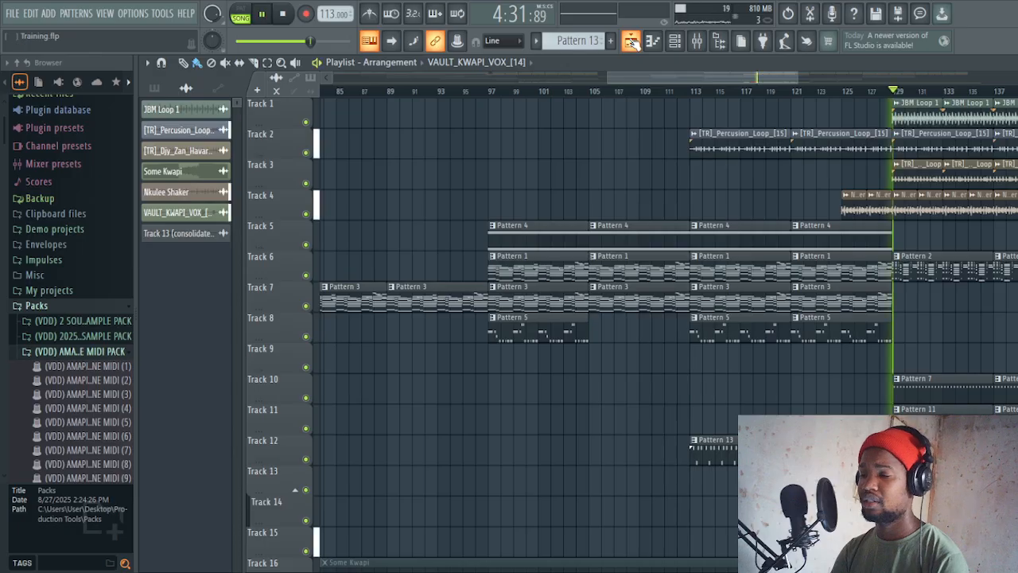
key(space)
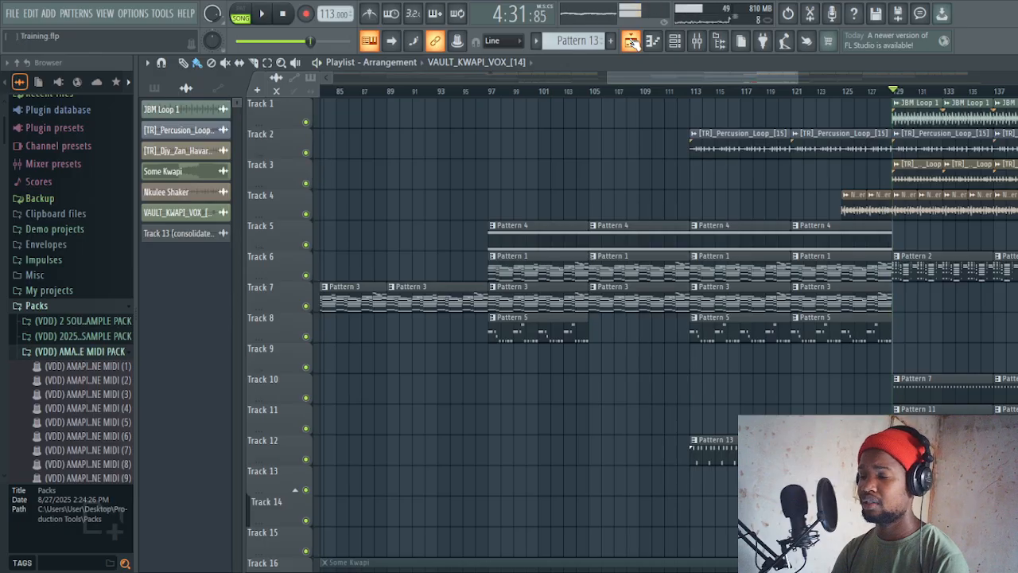
click(697, 41)
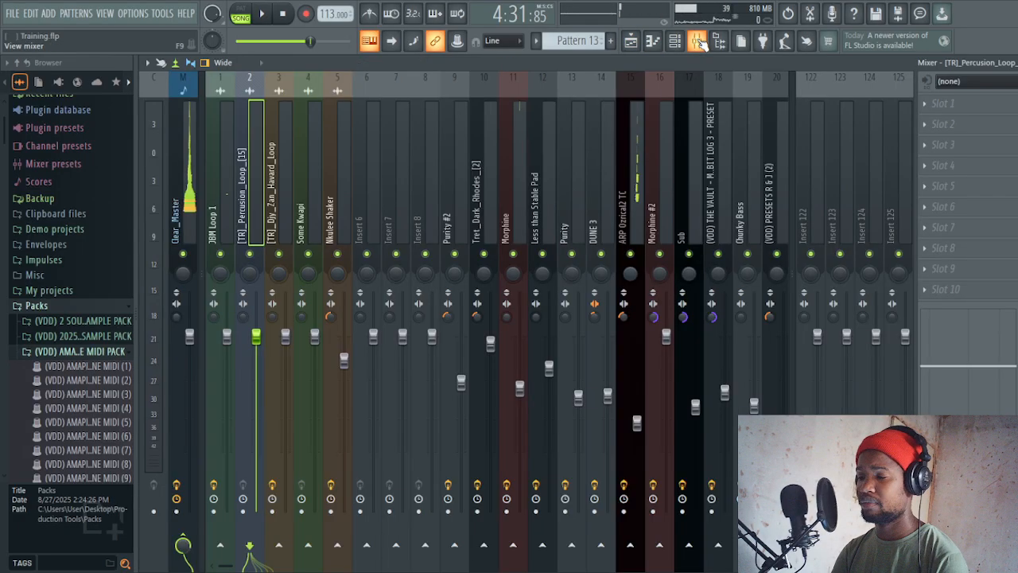
- Solo the [TR]_Percusion_Loop_[15] track, audition it with a flat Fruity Parametric EQ 2 loaded, close the EQ and save the project
right_click(250, 254)
key(space)
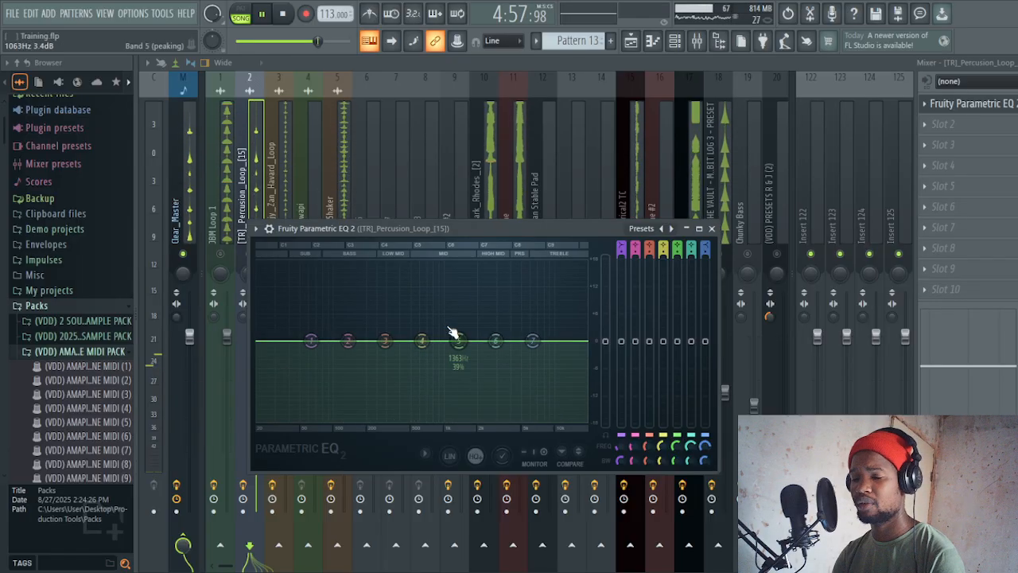
click(712, 230)
key(ctrl+s)
- Solo the [TR]_Djy_Zan_Havard_Loop track and add Fruity Parametric EQ 2, cutting band 6 slightly in the treble and boosting band 5 in the high mids
click(278, 170)
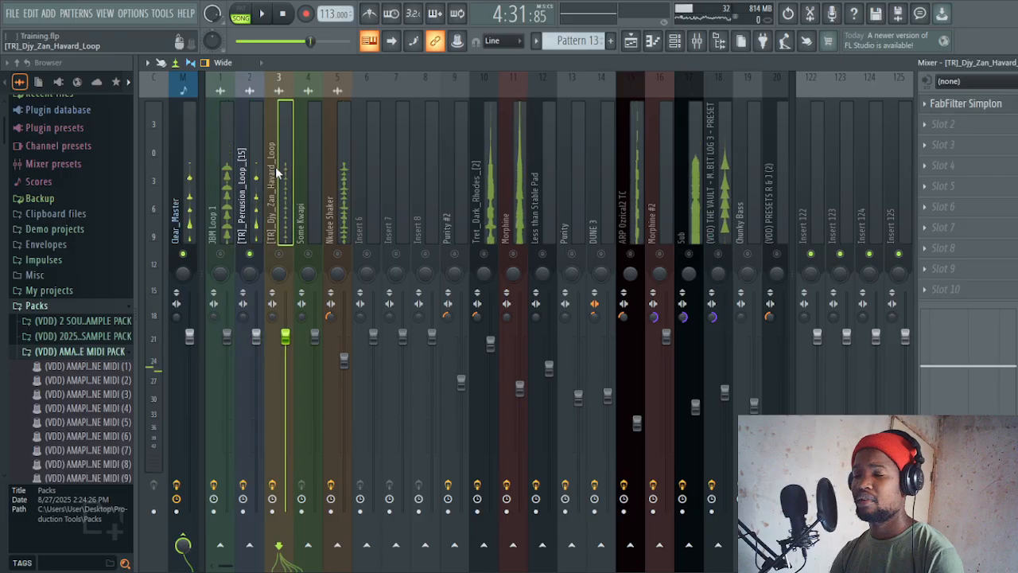
key(space)
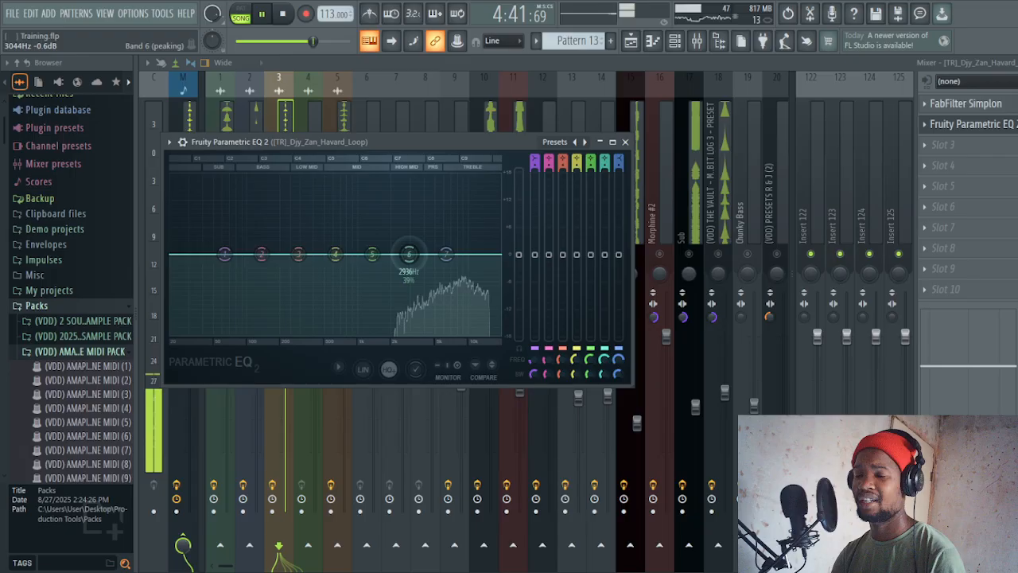
drag(409, 253, 459, 267)
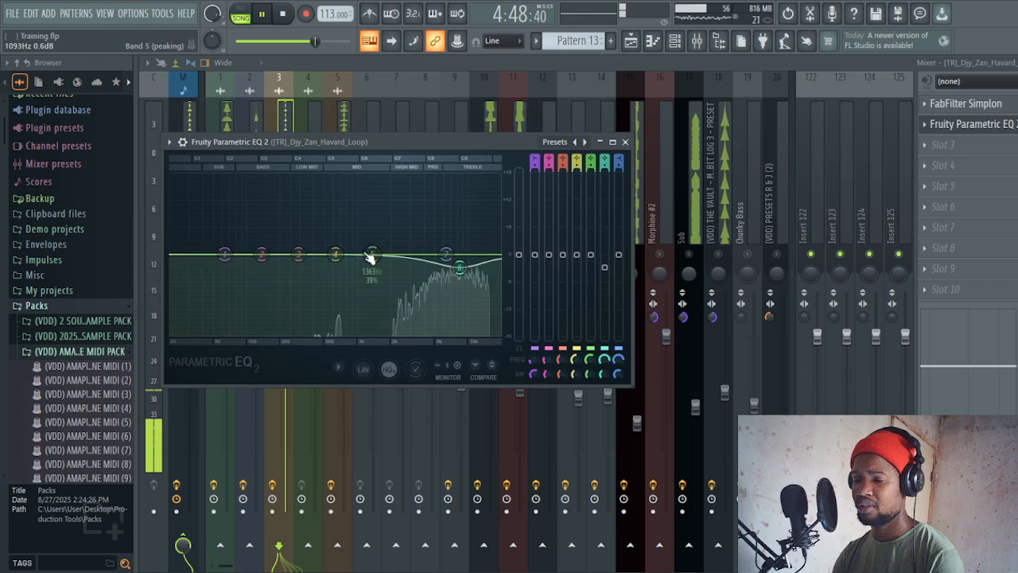
drag(373, 254, 408, 236)
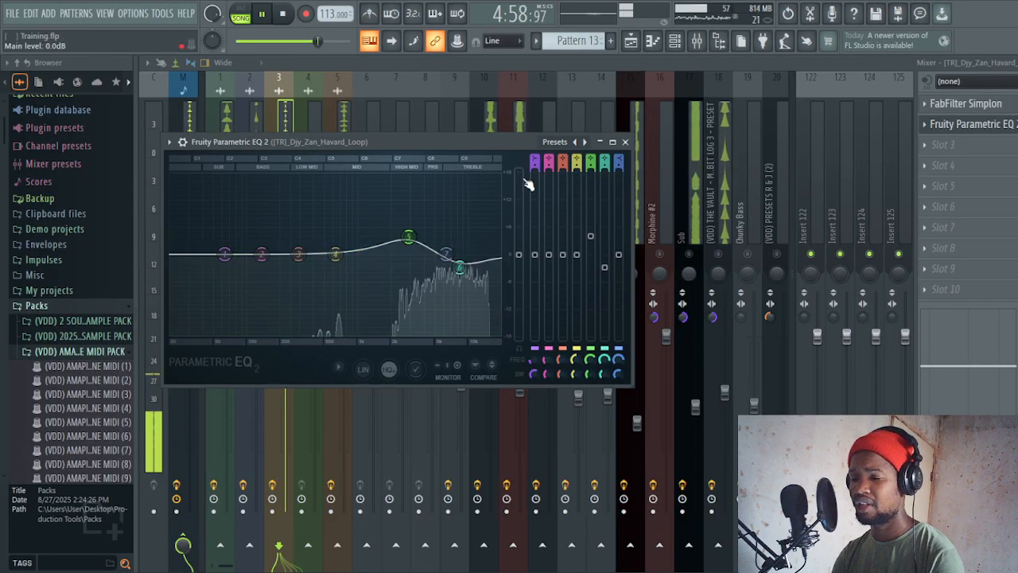
click(626, 143)
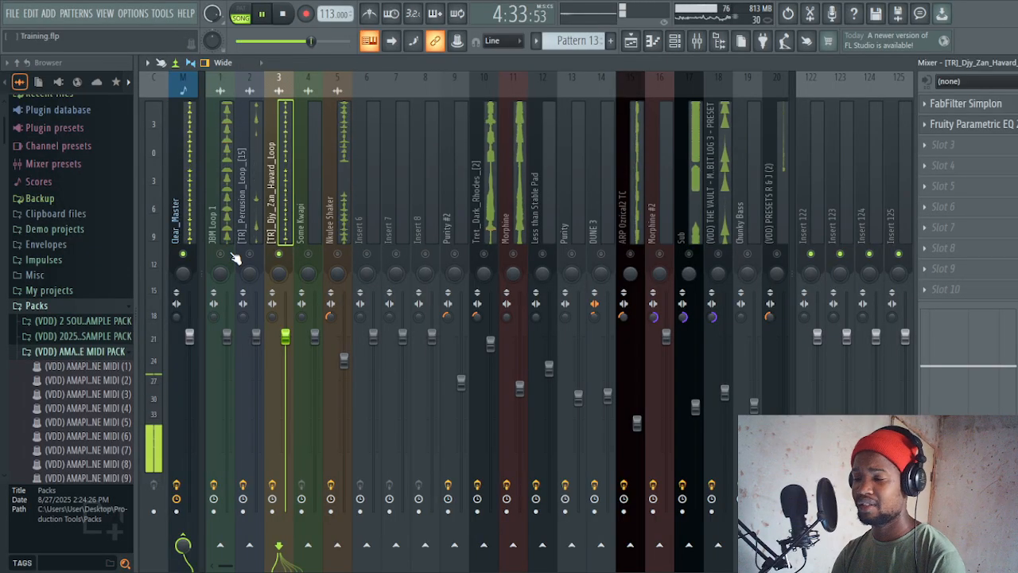
- Stop playback and review the Fruity Parametric EQ 2 curve on the [TR]_Djy_Zan_Havard_Loop track
key(space)
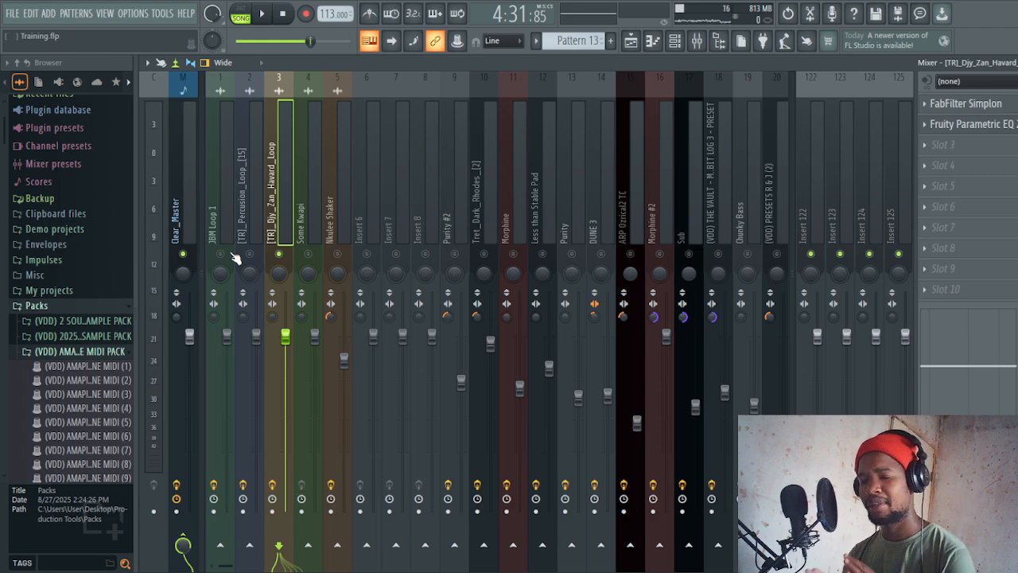
click(971, 129)
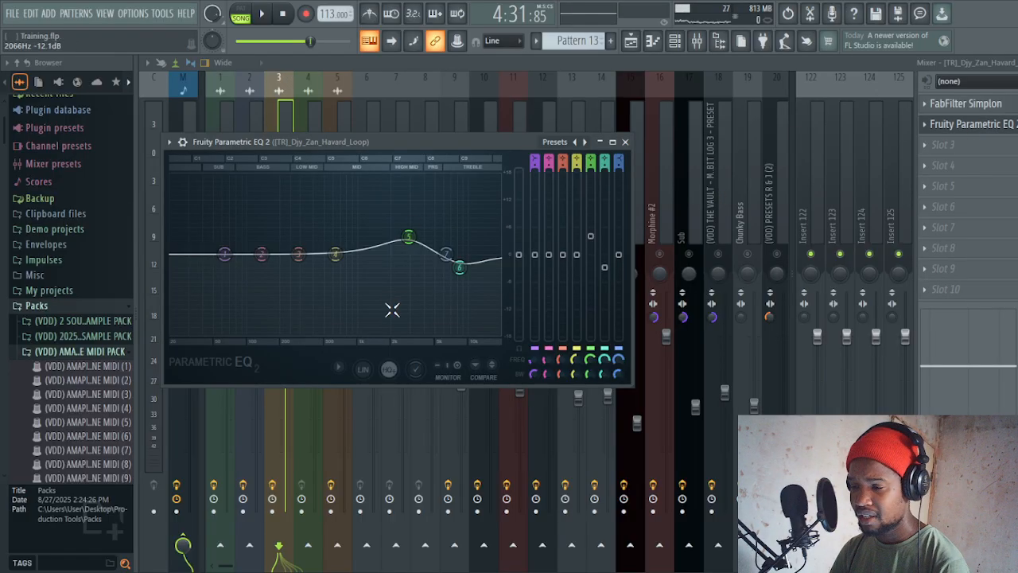
click(625, 143)
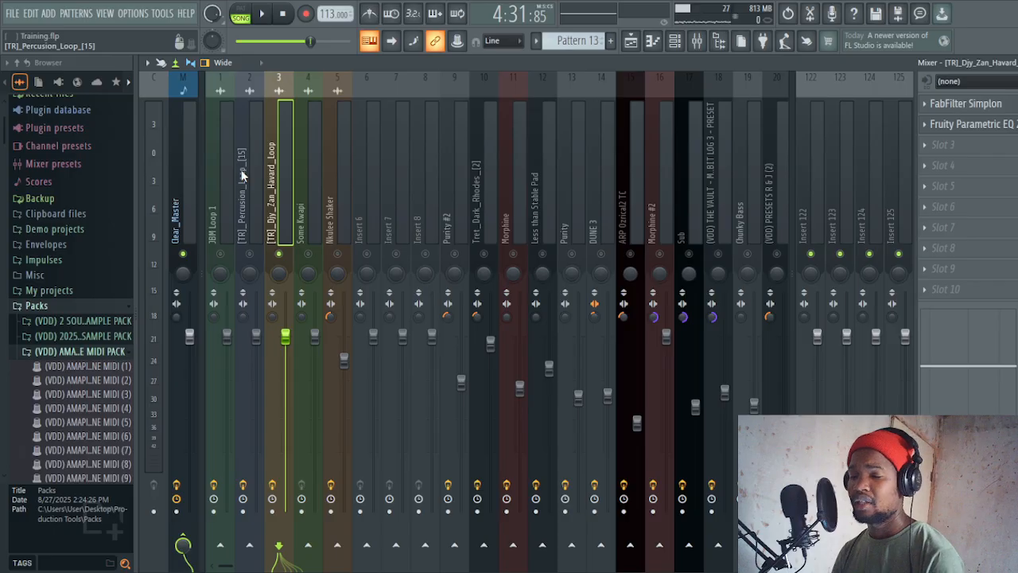
- Select the Nkulee Shaker track and audition it together with the soloed [TR]_Djy_Zan_Havard_Loop track
click(308, 187)
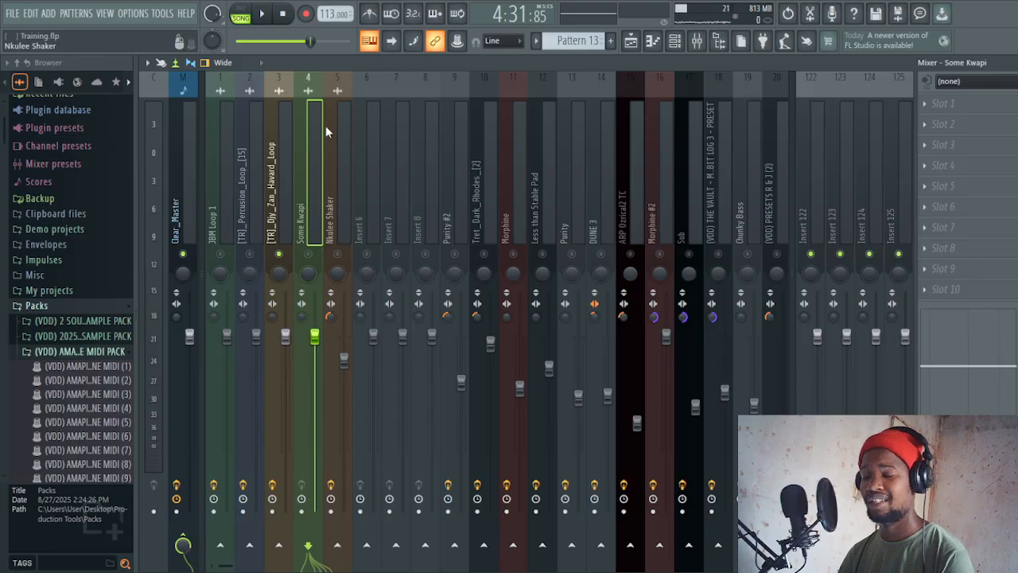
click(335, 237)
key(space)
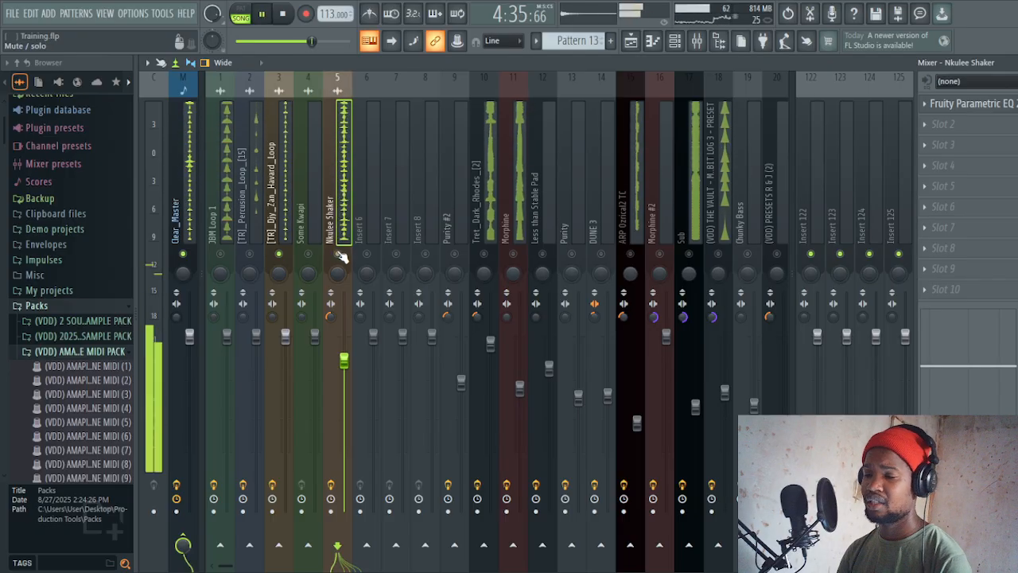
- Cut the lows of Nkulee Shaker with EQ band 1, set band 6 to about -2.6 dB near 9.7 kHz, and close the EQ
click(963, 109)
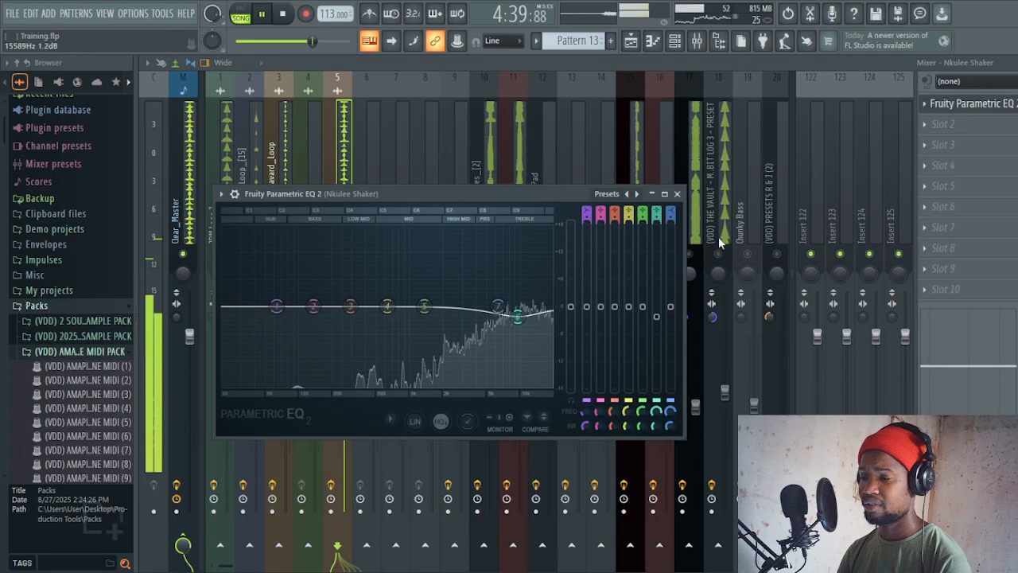
drag(276, 306, 342, 392)
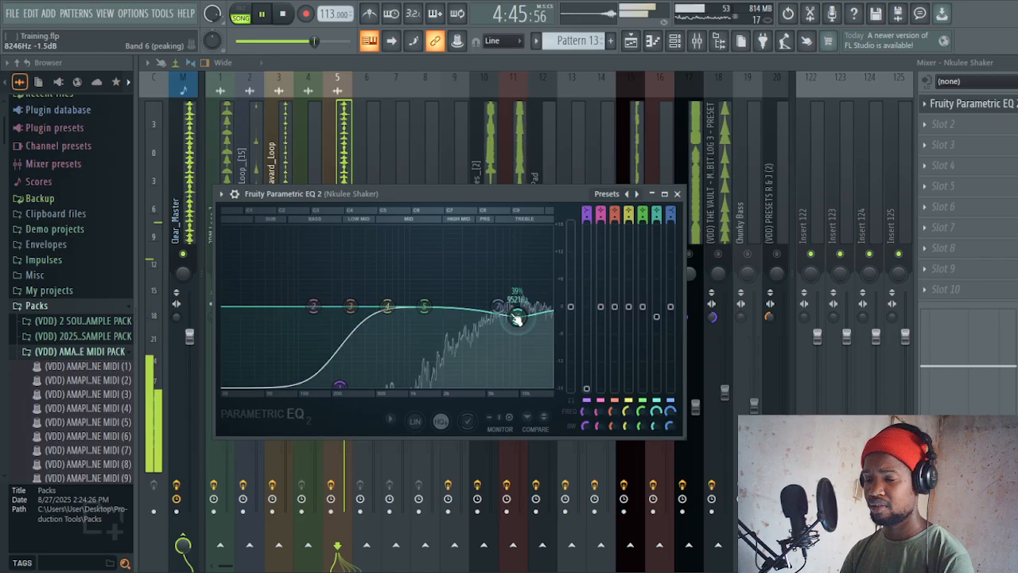
drag(517, 318, 525, 325)
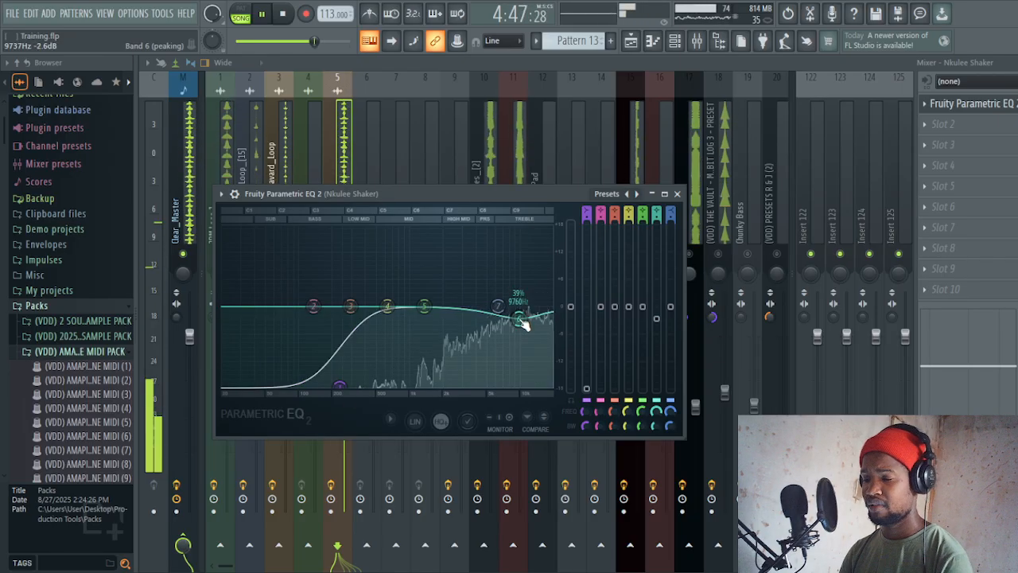
click(677, 193)
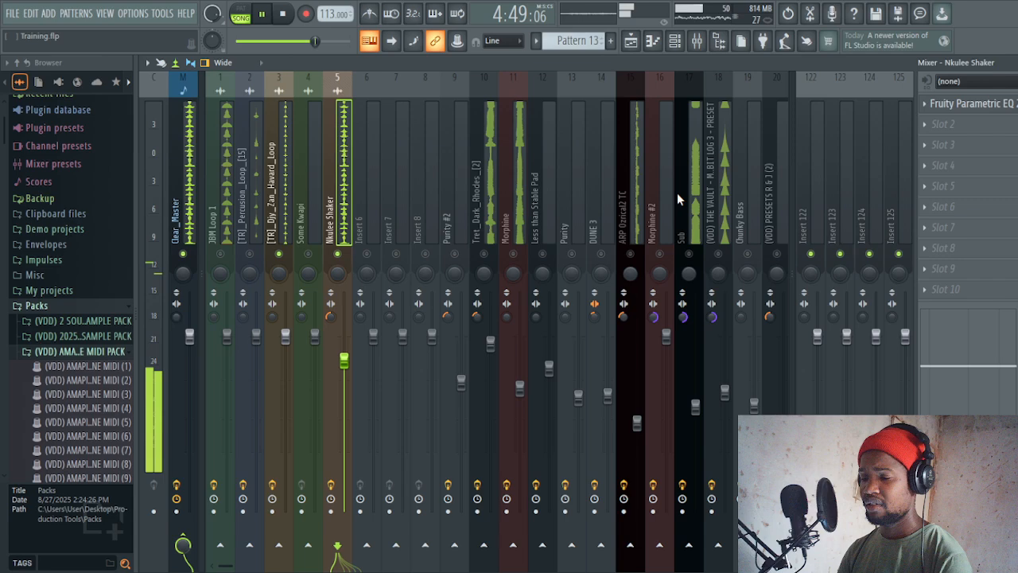
- Stop playback and widen the stereo separation of the [TR]_Djy_Zan_Havard_Loop track
key(space)
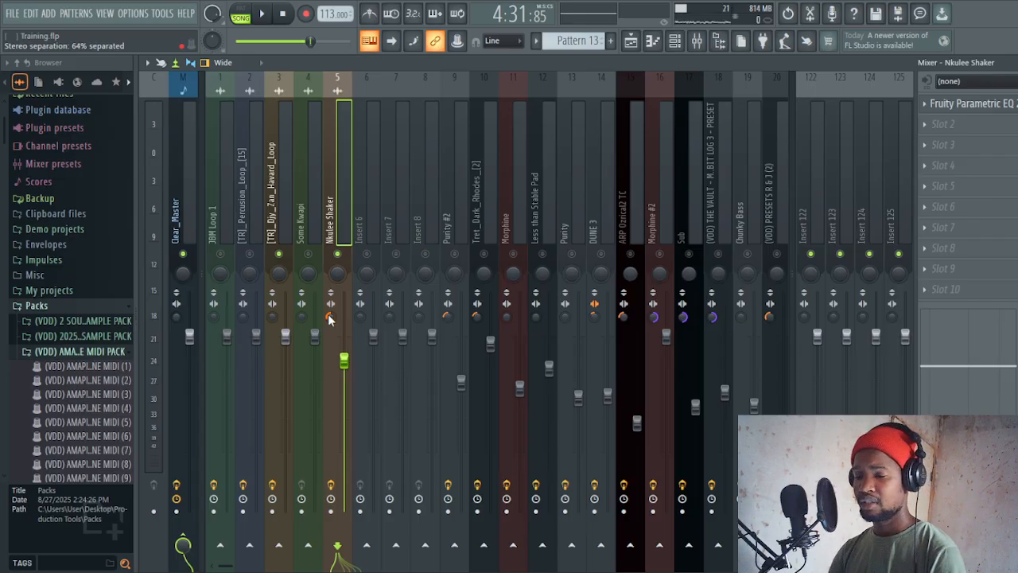
click(273, 318)
drag(272, 317, 272, 331)
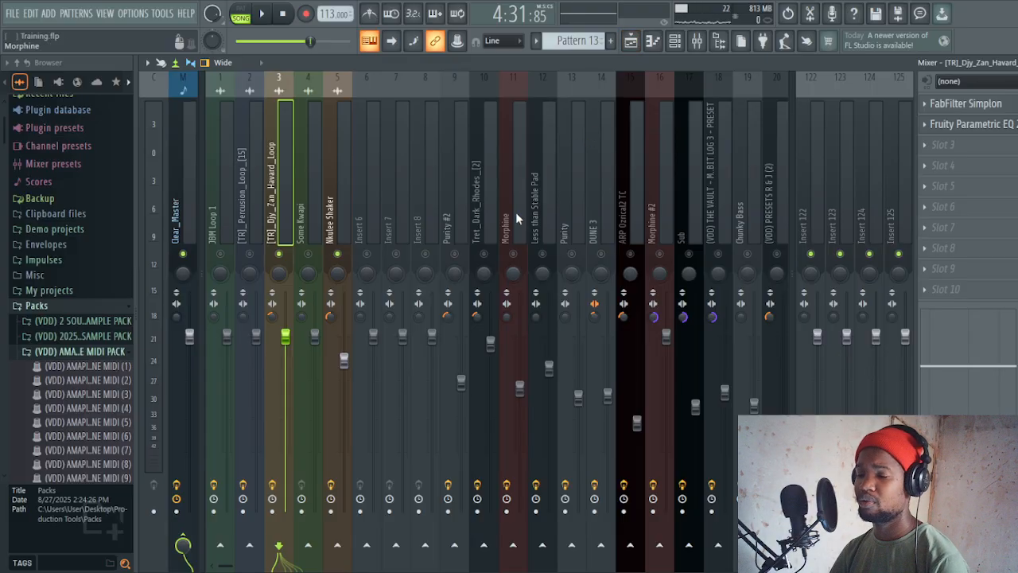
- Select the Purity #2 mixer track, mark bars 121 to 137 in the Playlist, and audition the section from the Mixer
click(445, 221)
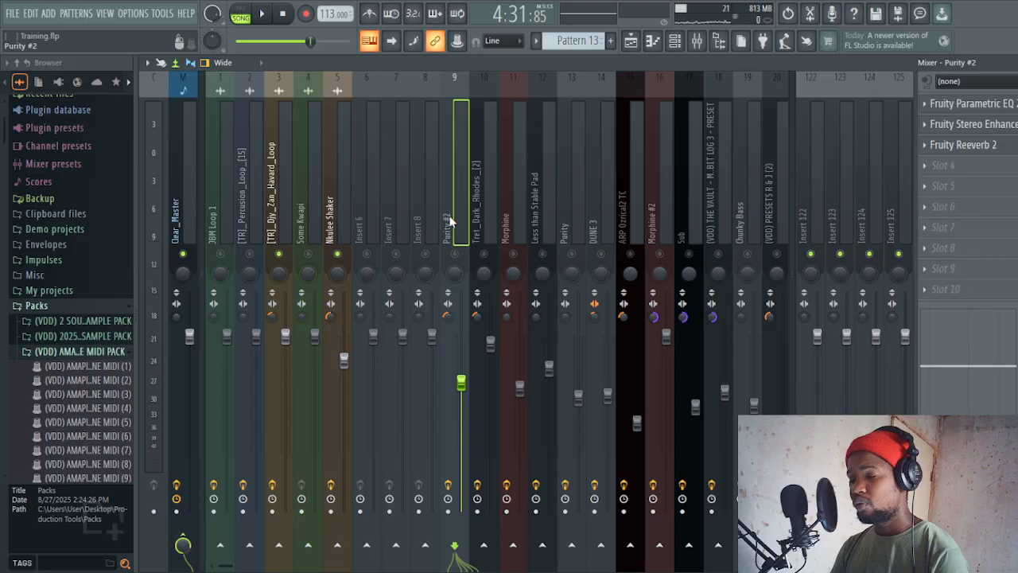
key(space)
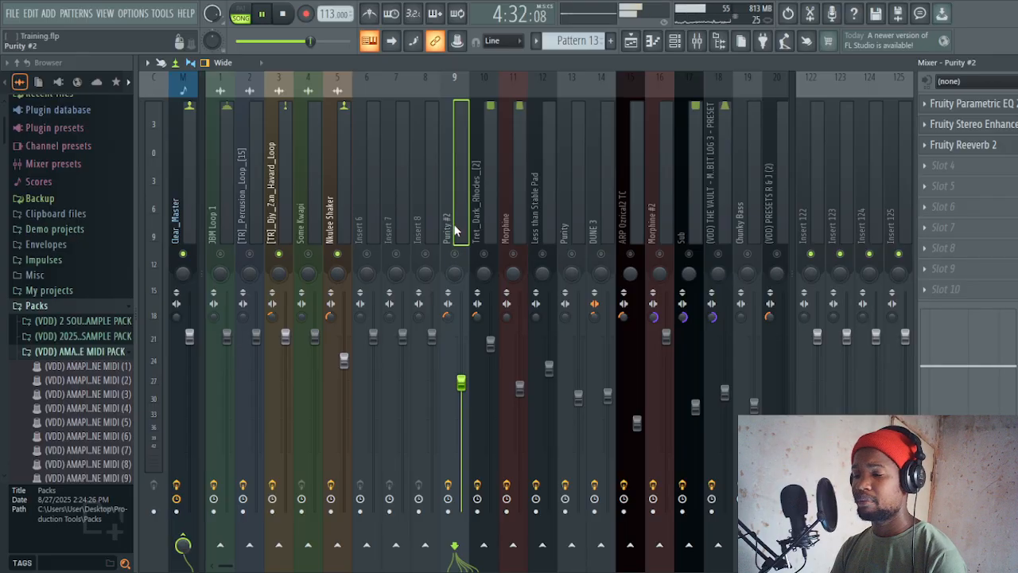
click(631, 41)
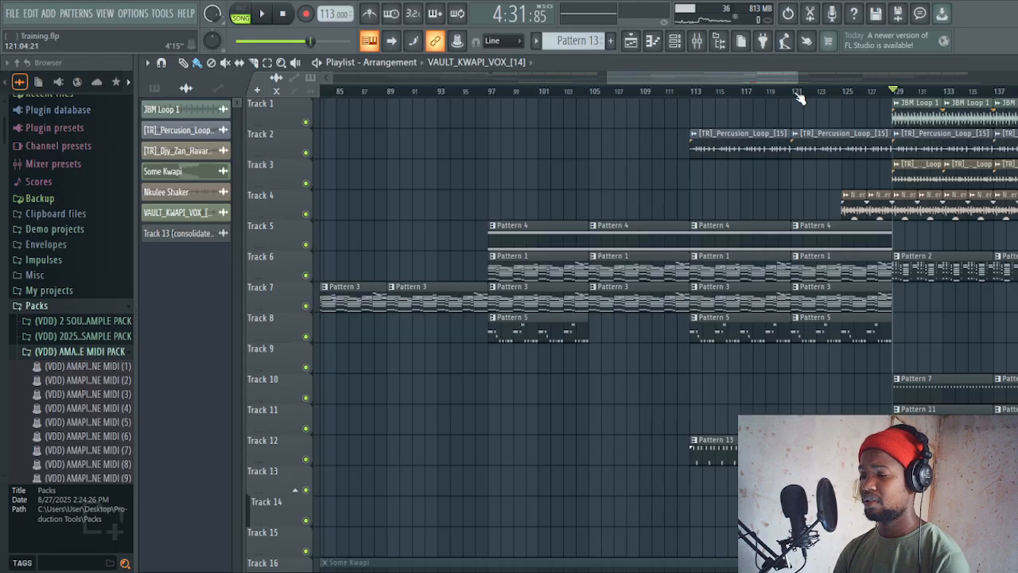
drag(798, 93, 992, 119)
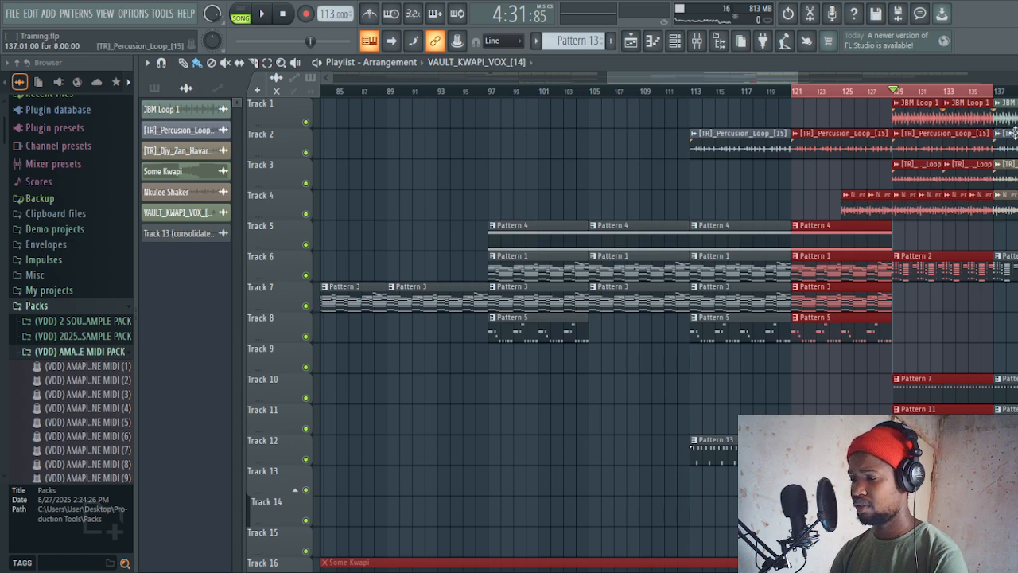
click(697, 43)
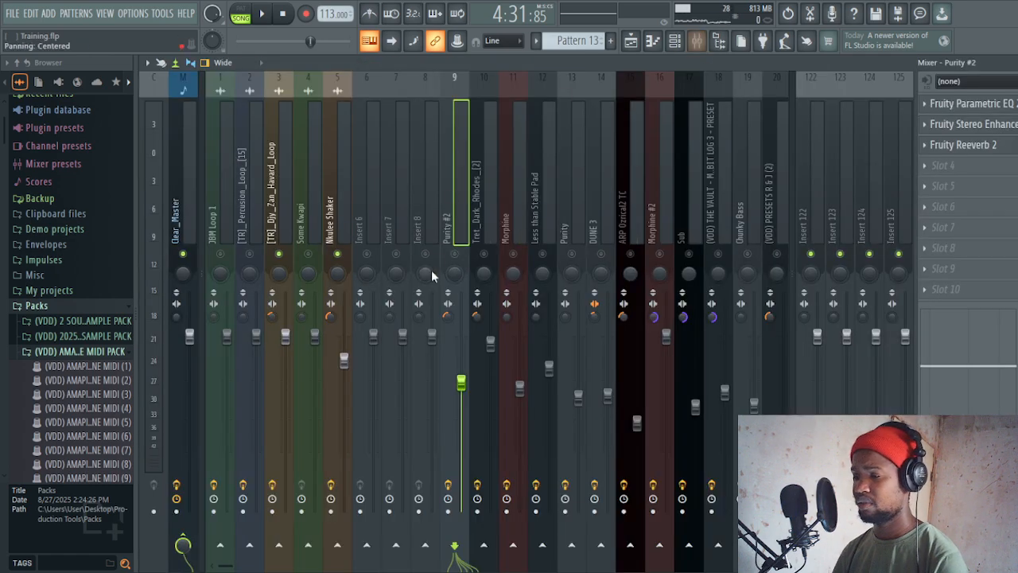
key(space)
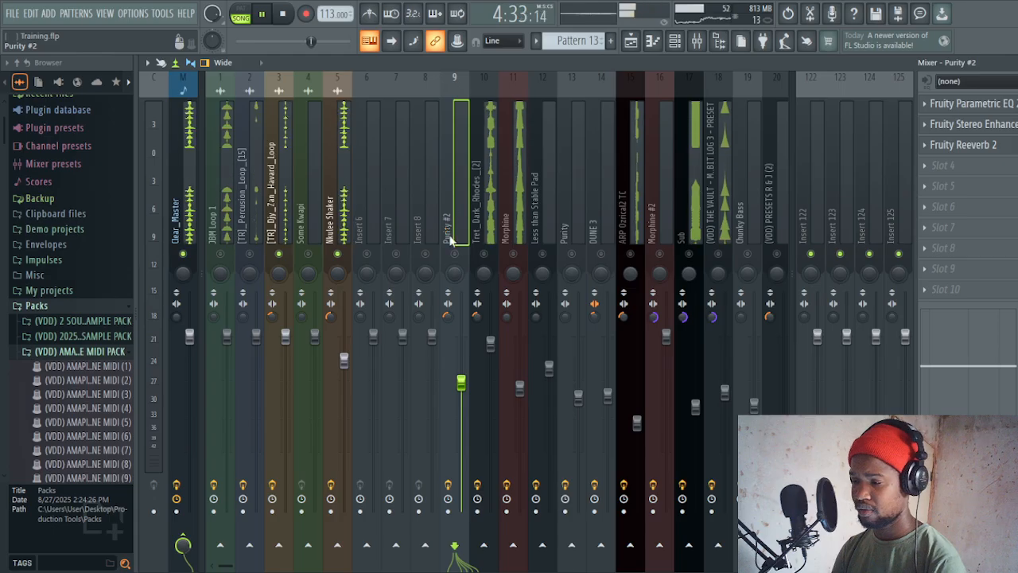
- Unmute the Tret_Dark_Rhodes_[2] track alongside the soloed loops and examine the low cut in its Fruity Parametric EQ 2
click(489, 211)
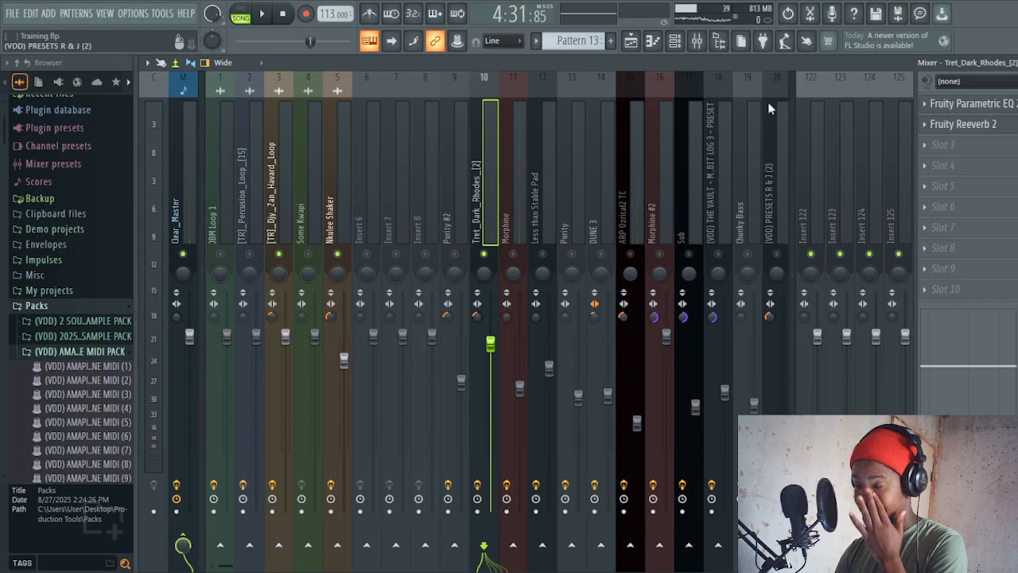
click(963, 112)
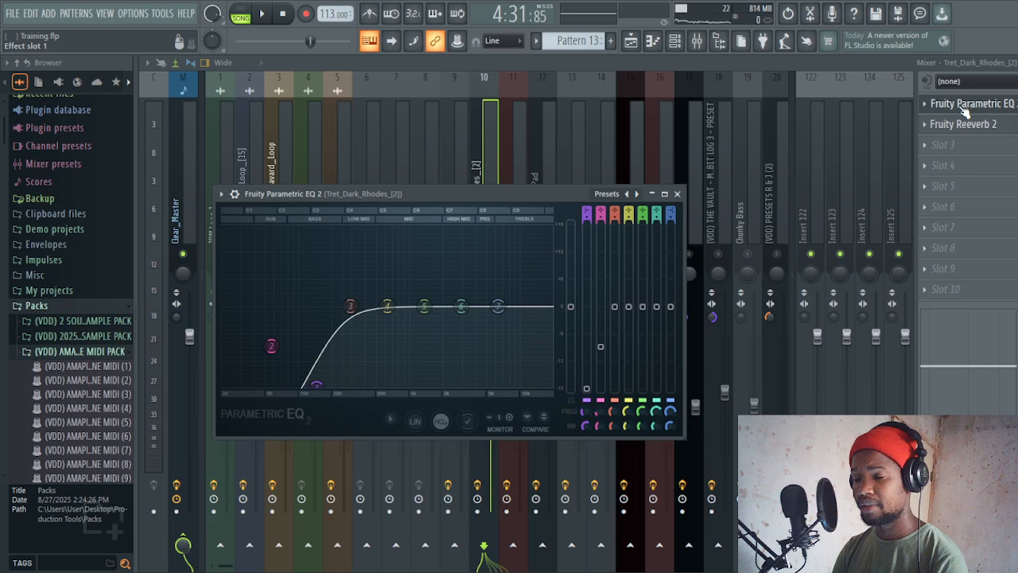
click(677, 195)
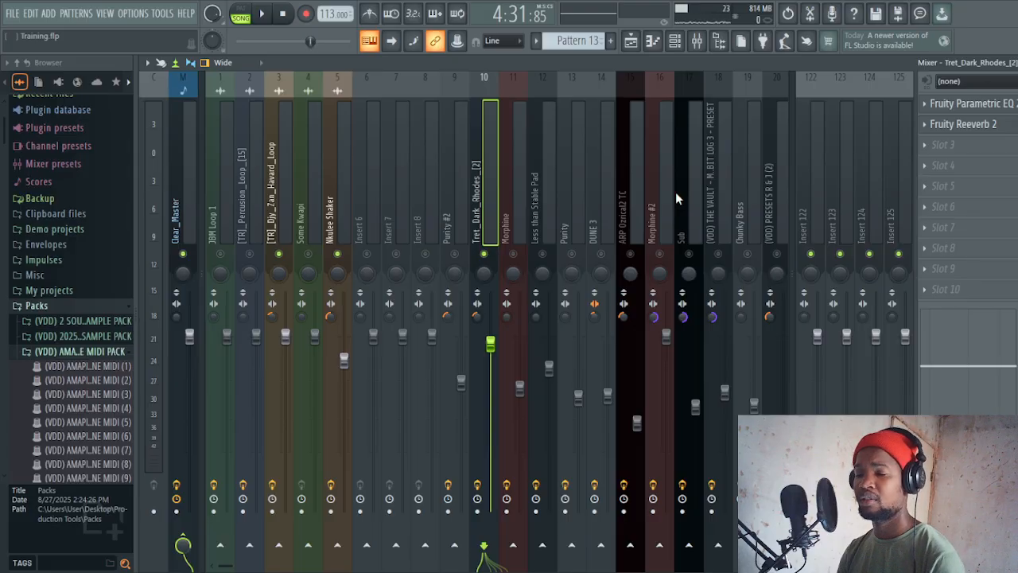
- Audition Tret_Dark_Rhodes_[2] with the loops, then examine its Fruity Reeverb 2 settings and close the reverb
key(space)
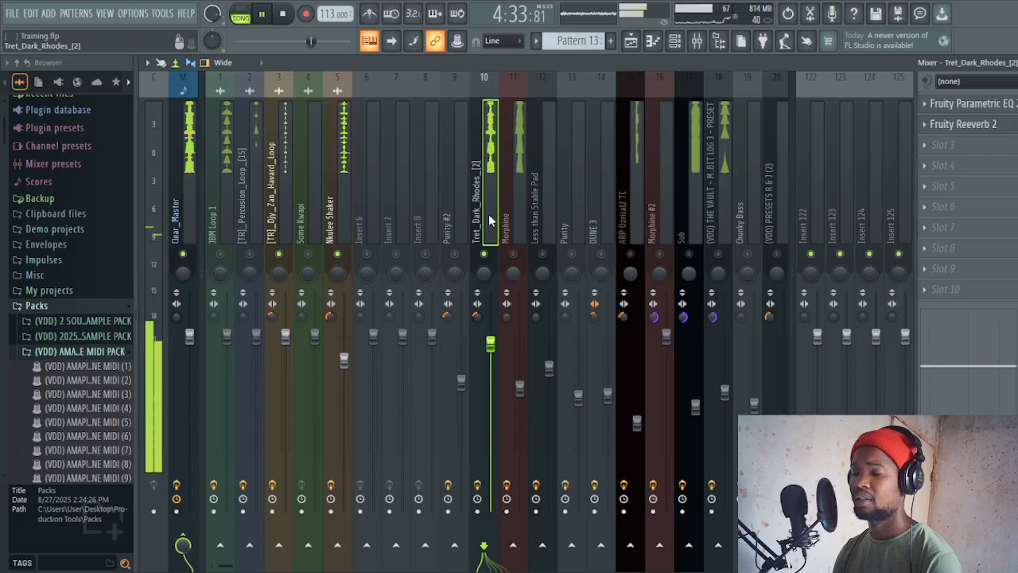
key(space)
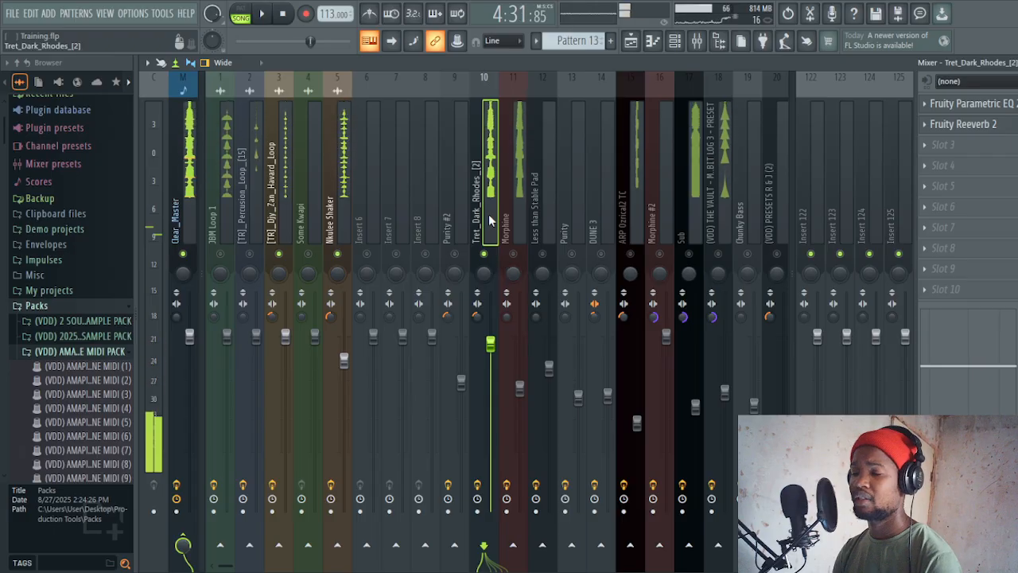
click(960, 125)
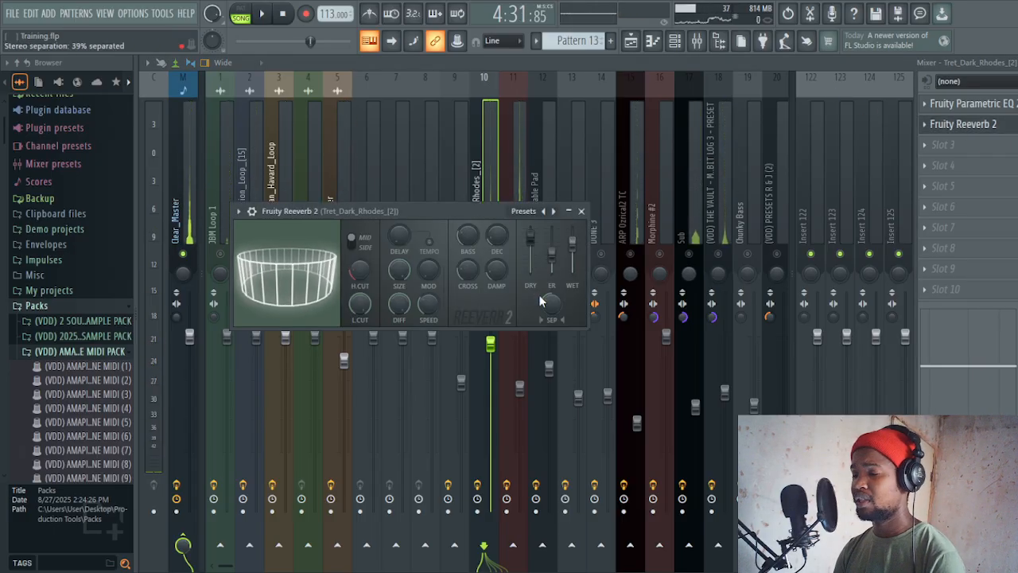
click(580, 209)
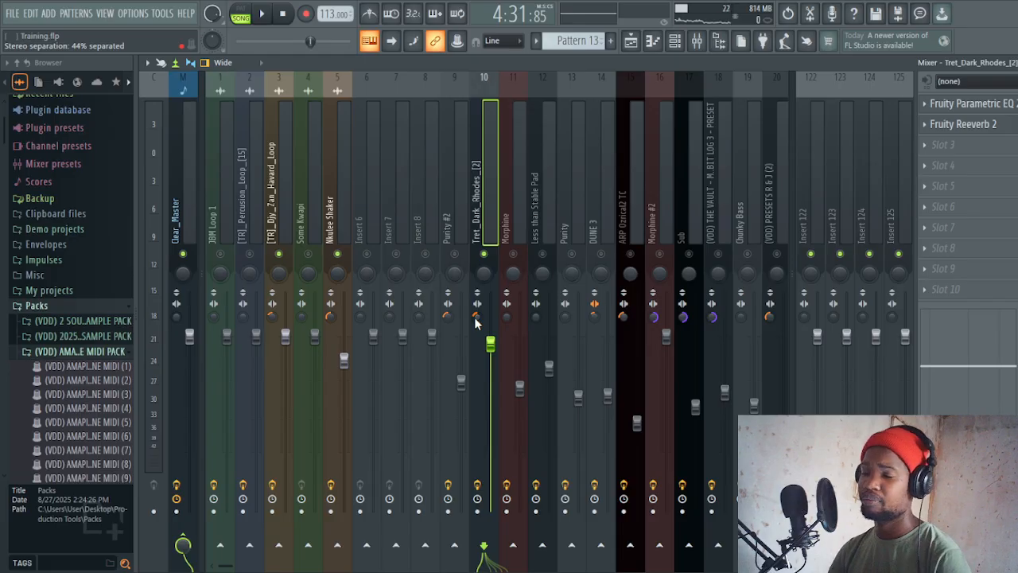
- Unmute the Morphine mixer track and audition it alongside the soloed loops and Tret_Dark_Rhodes_[2]
click(513, 226)
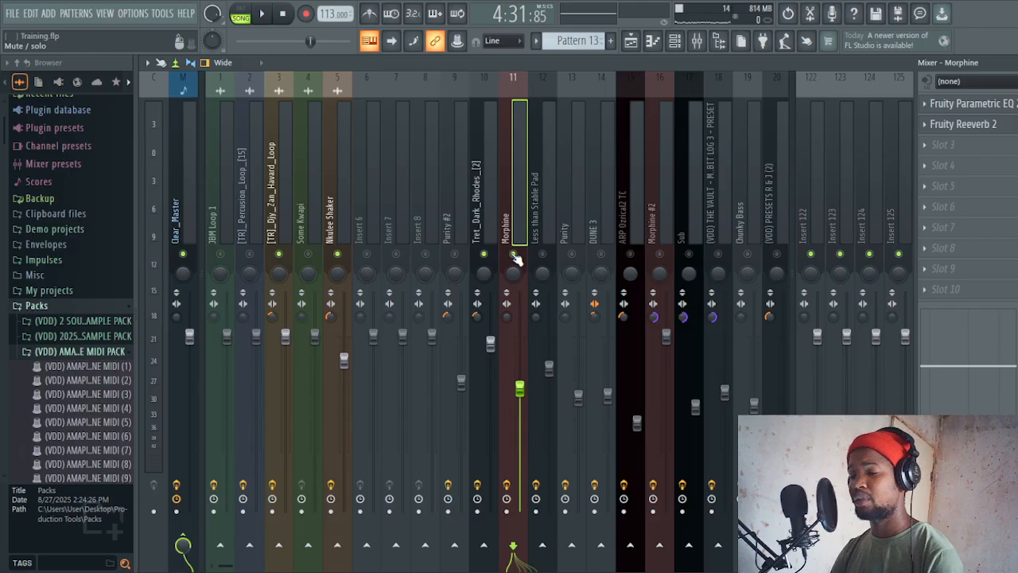
key(space)
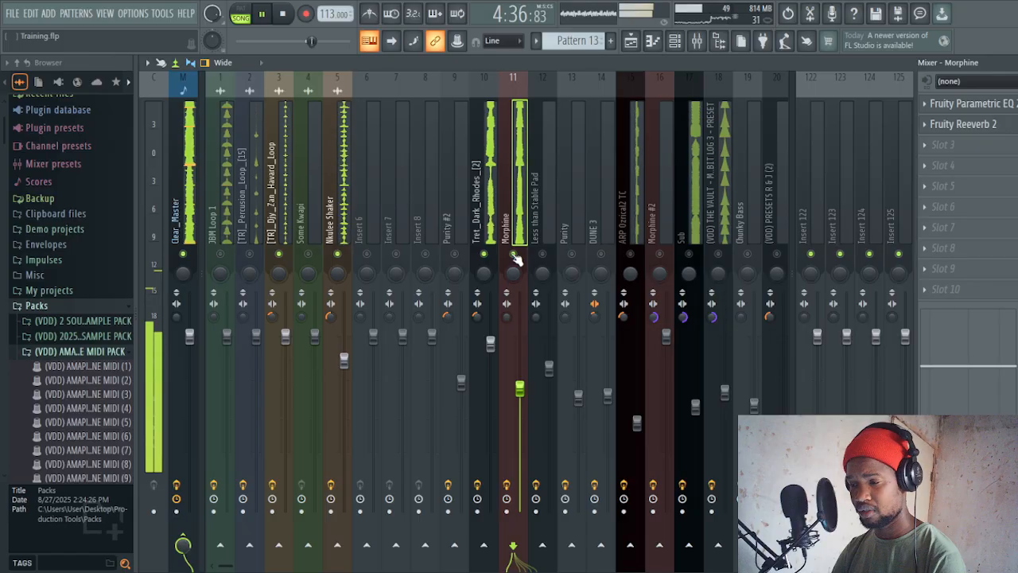
key(space)
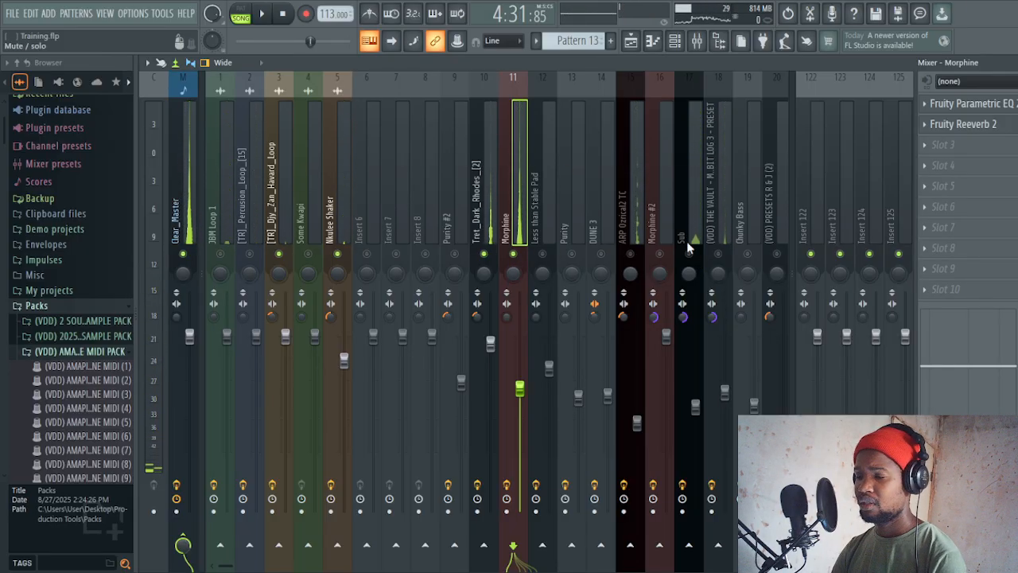
- Unmute the Sub track and set its Fruity Parametric EQ 2 band 1 high pass to about 31 Hz, then close the EQ
click(688, 253)
click(687, 230)
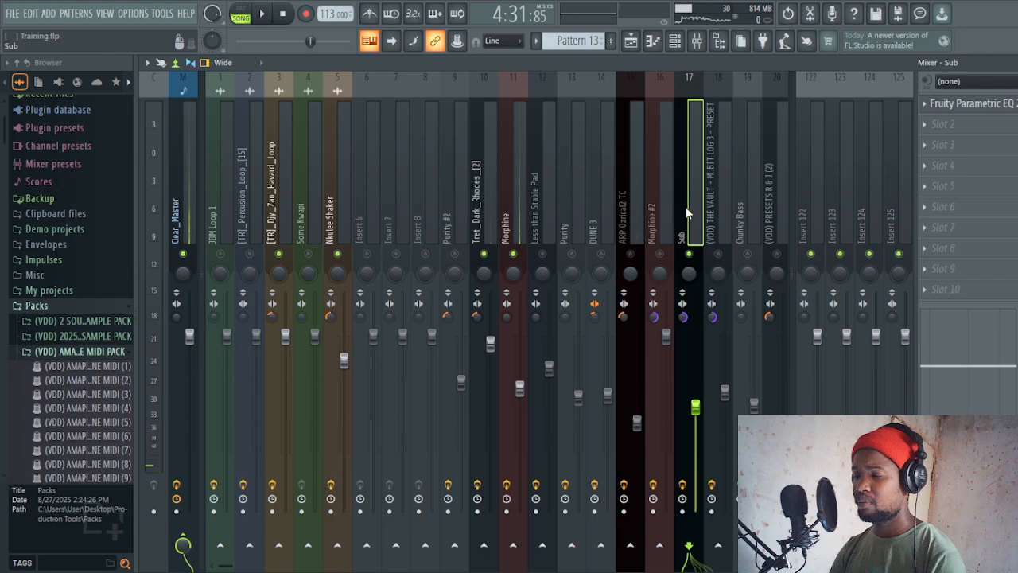
click(977, 109)
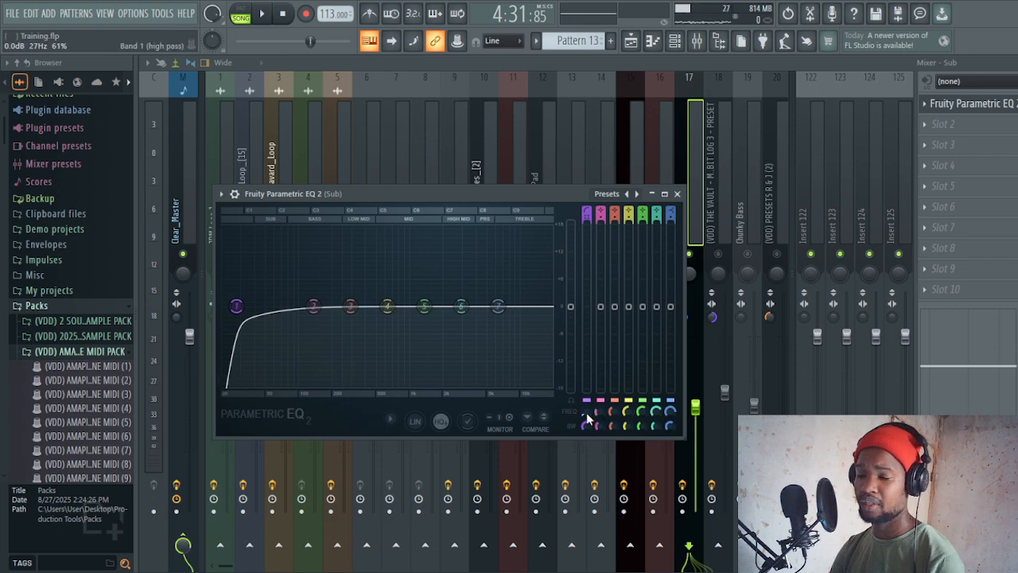
drag(586, 412, 586, 406)
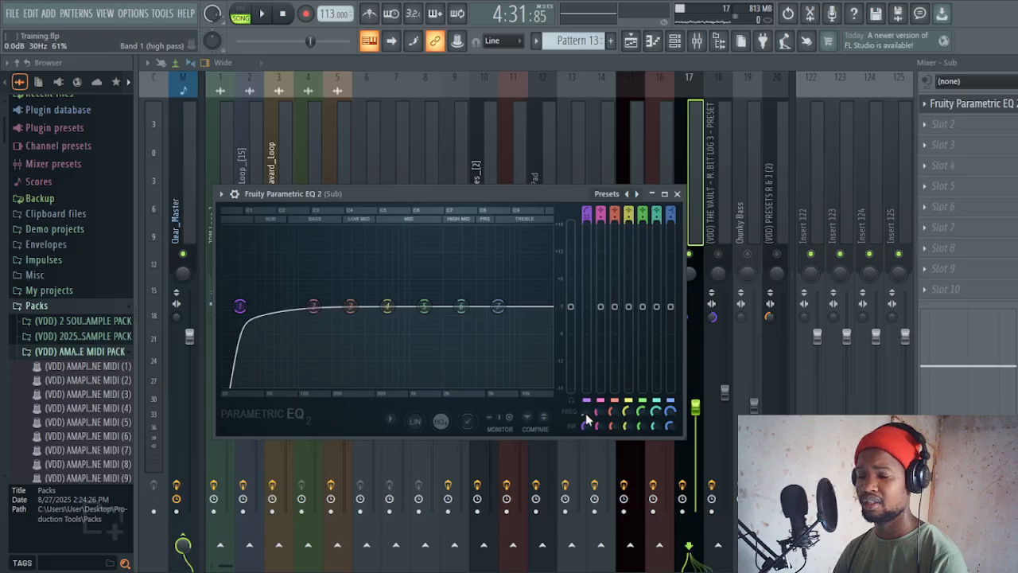
drag(586, 415, 587, 419)
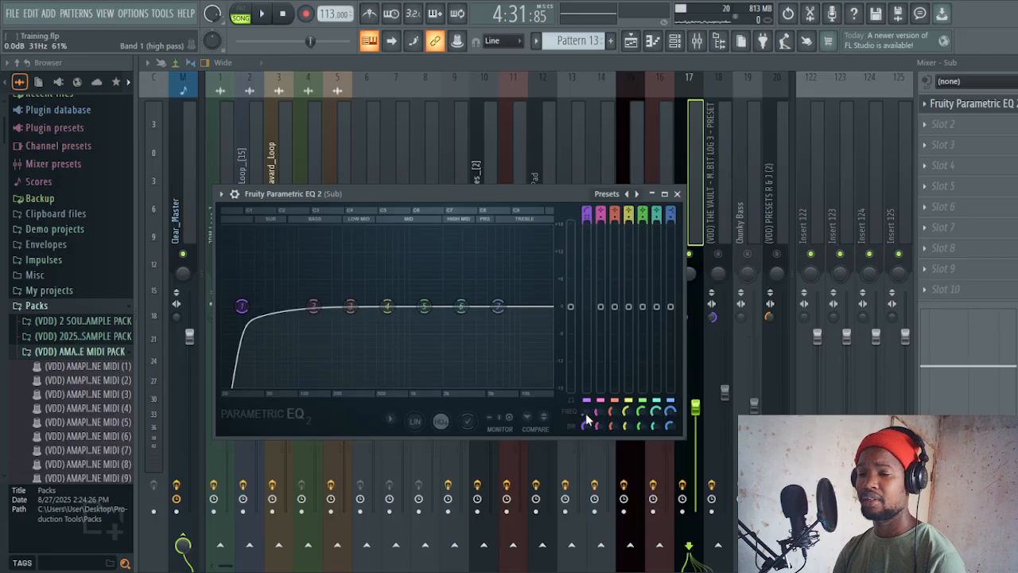
click(678, 193)
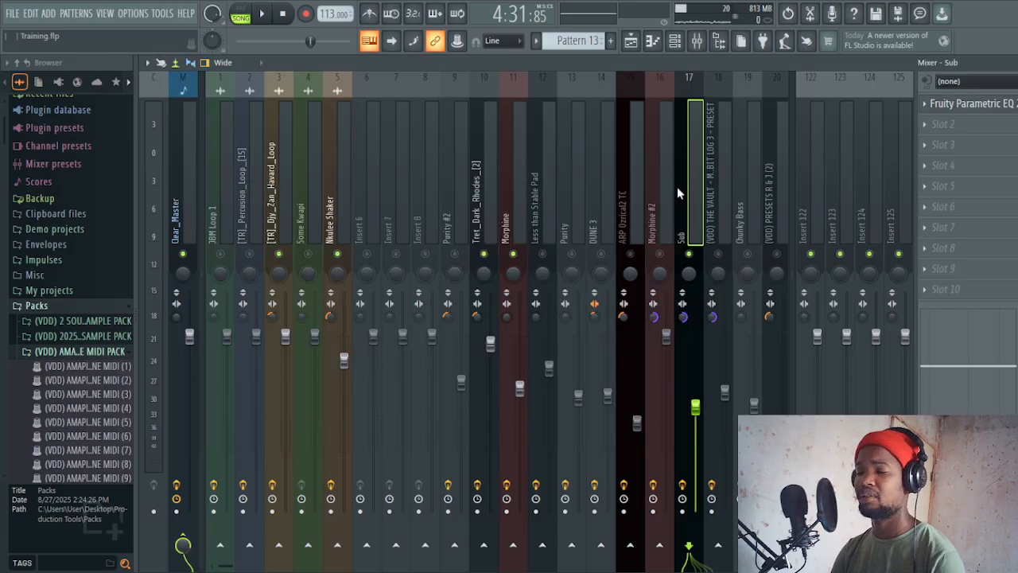
- Audition the mix with Sub, then move the Playlist playhead to about bar 123 and play from there
key(space)
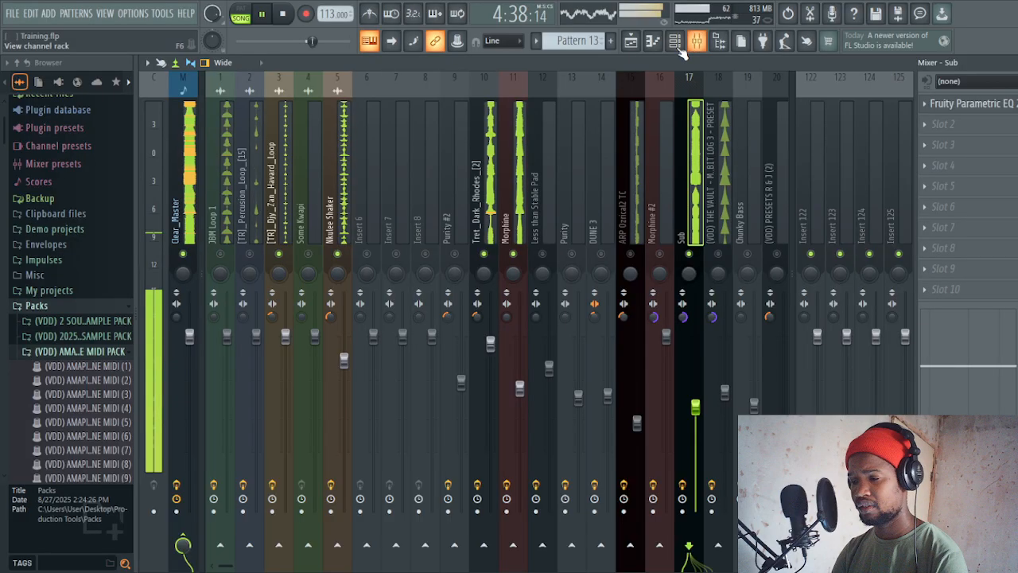
click(631, 42)
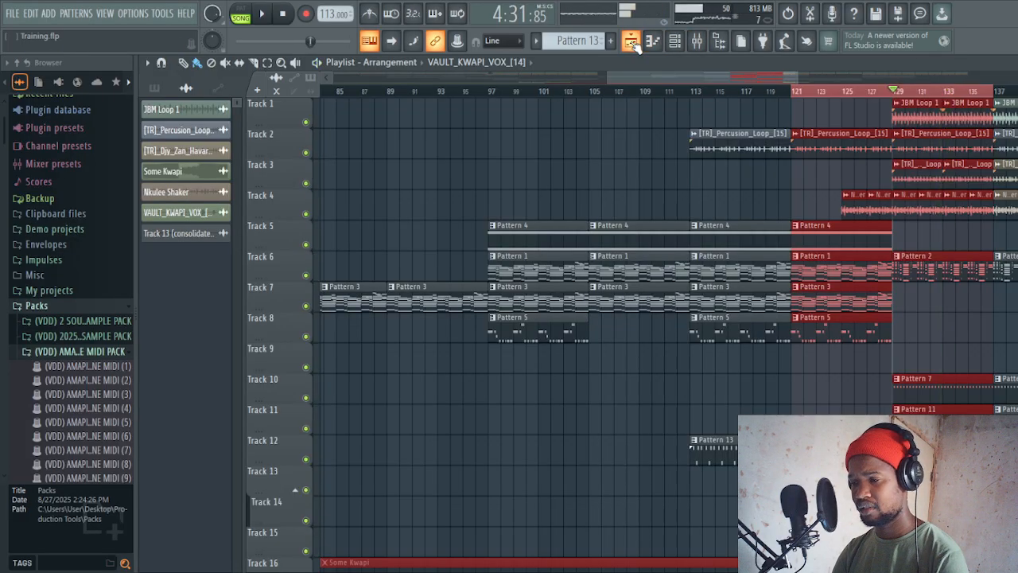
key(space)
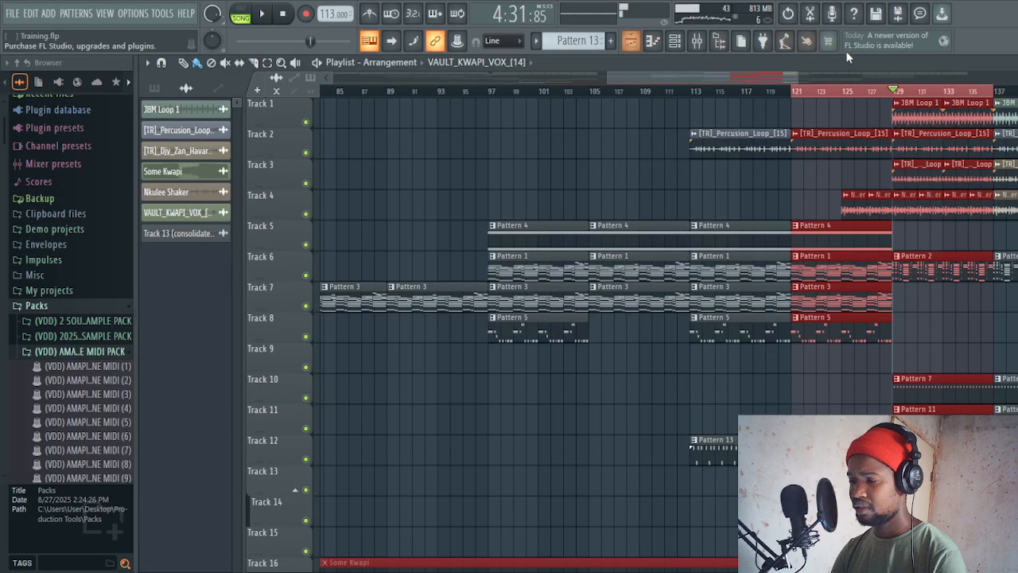
click(829, 92)
key(space)
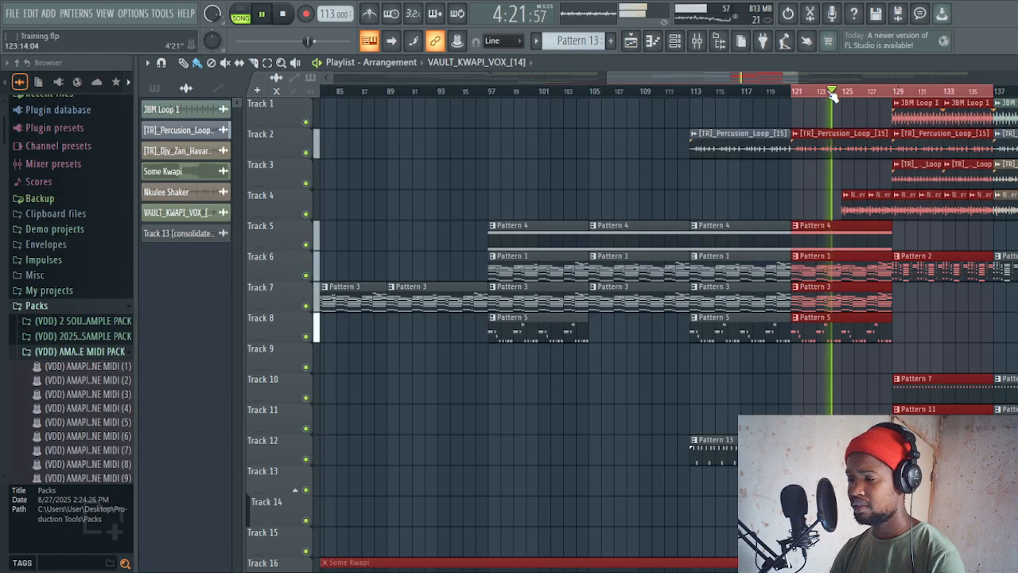
- Solo Less than Stable Pad and Purity in the Mixer, lower Purity's volume to 48% (-13.3 dB), and audition the pair
click(698, 42)
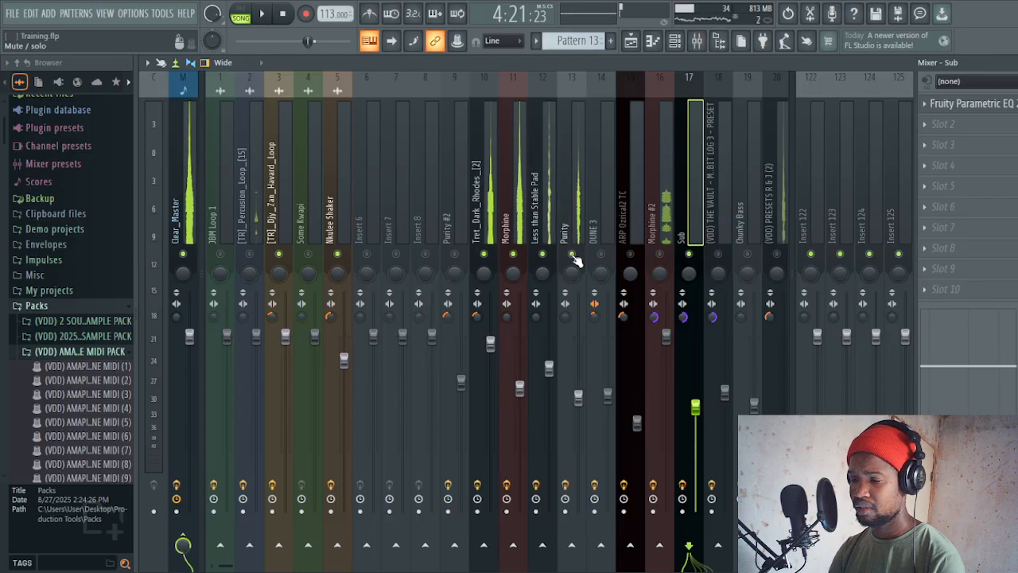
click(545, 211)
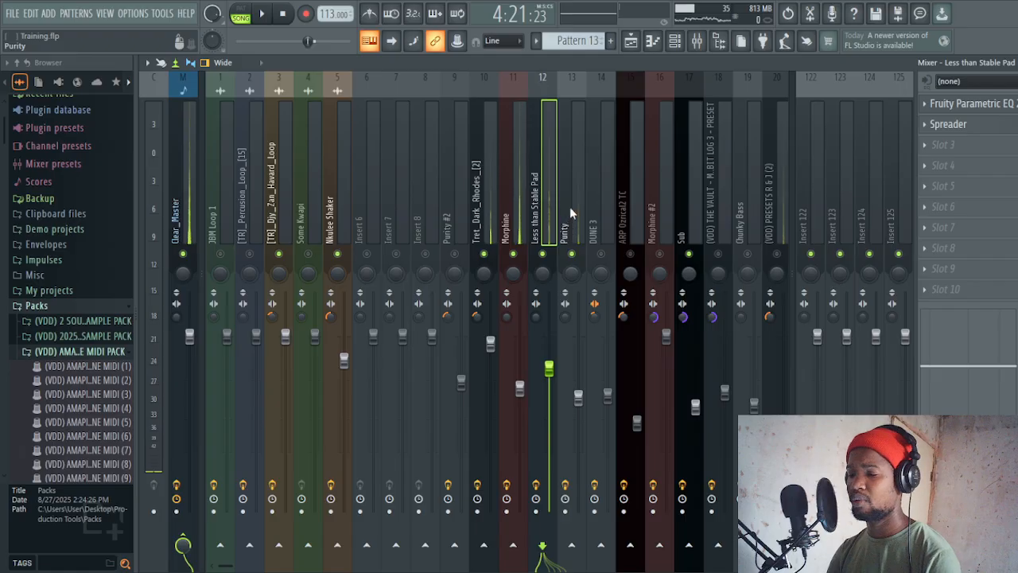
click(570, 206)
key(space)
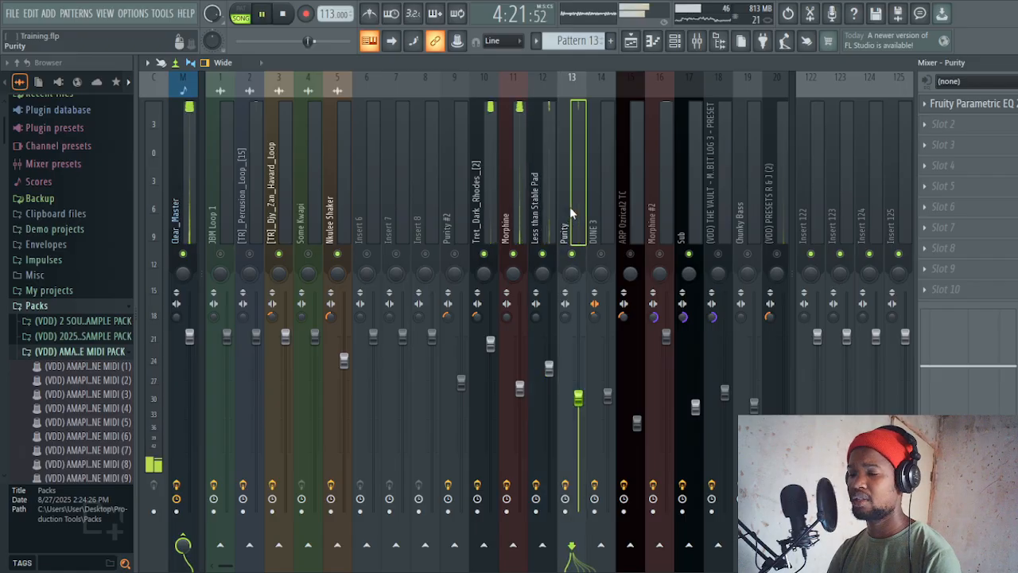
click(543, 254)
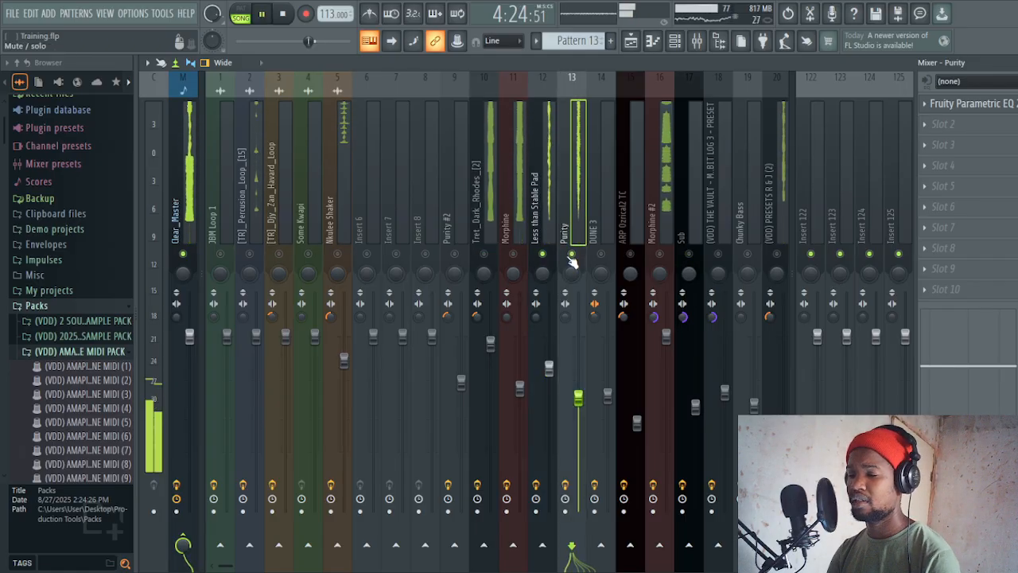
drag(573, 404, 579, 427)
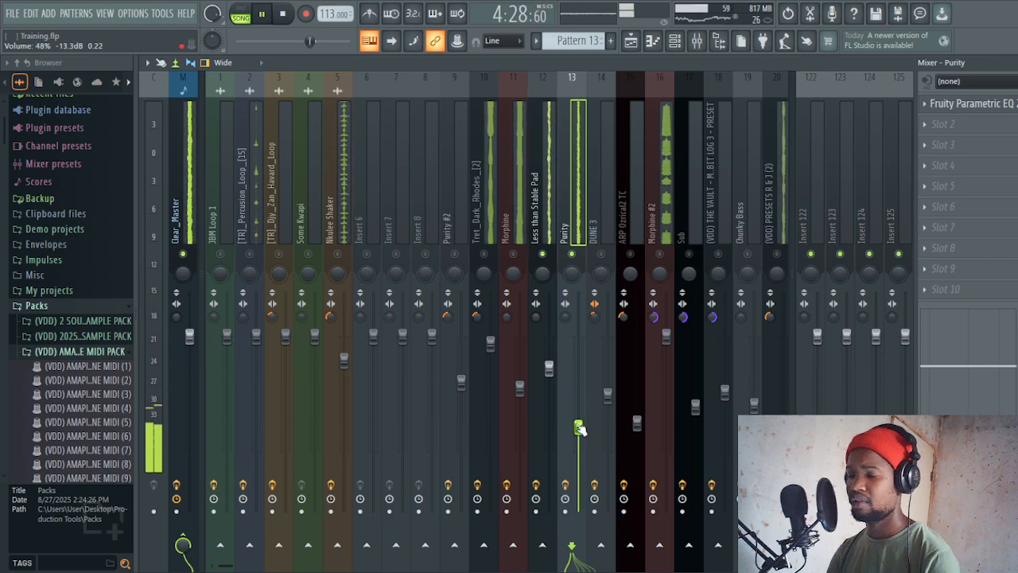
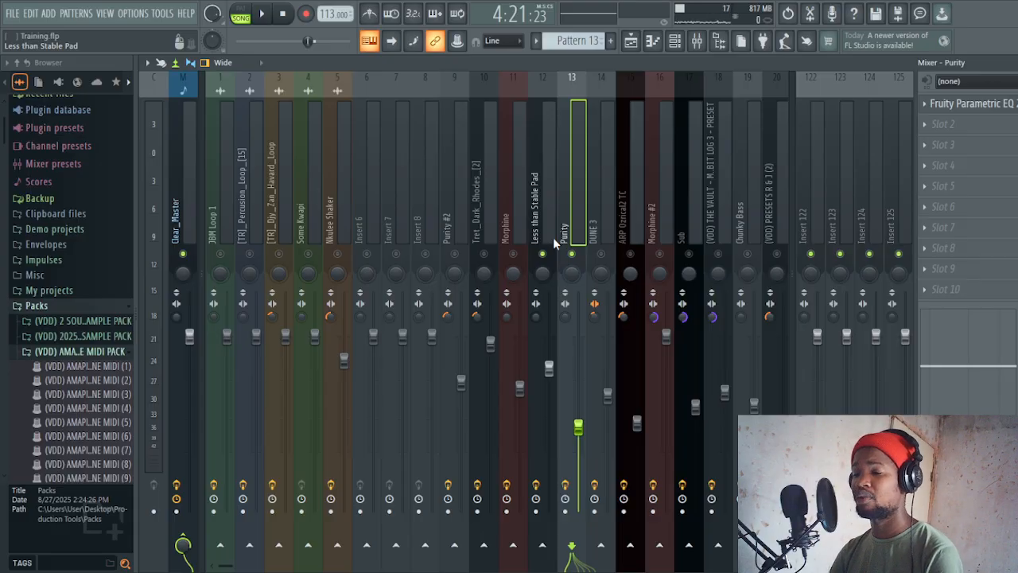
key(space)
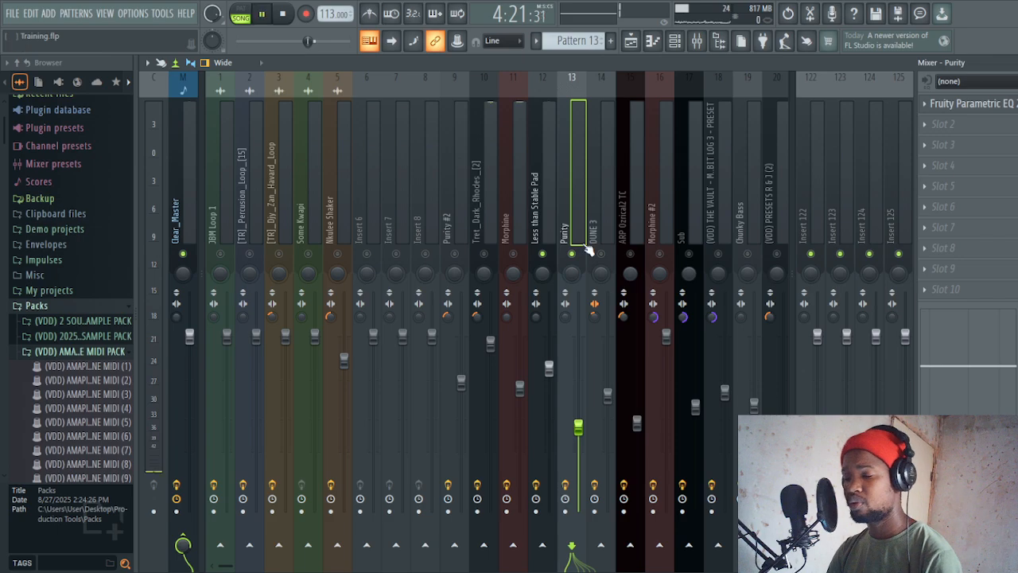
key(space)
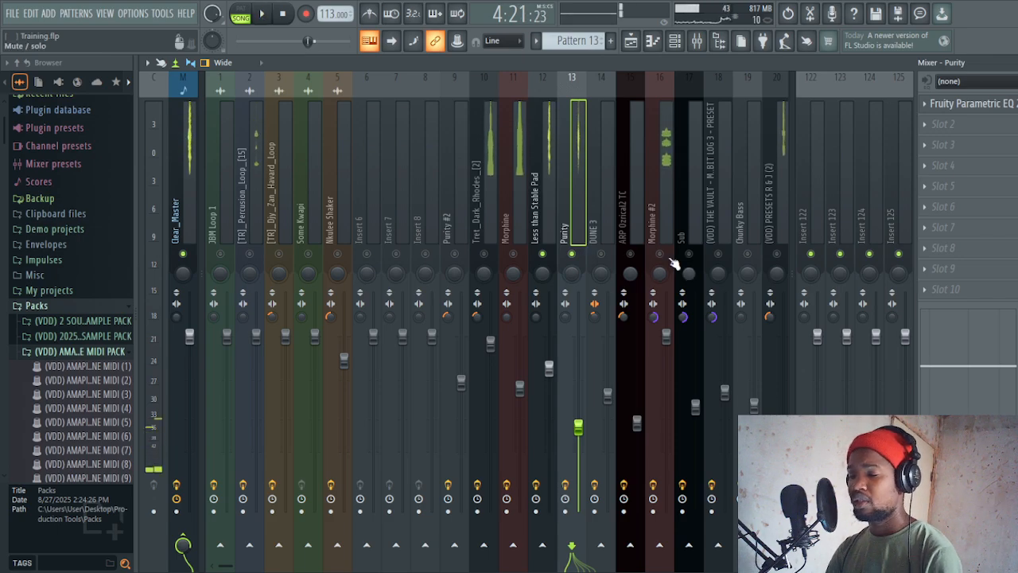
- Unmute Morphine #2, change band 1 of its Fruity Parametric EQ 2 to high pass, lower the cutoff frequency, and close the EQ
click(658, 209)
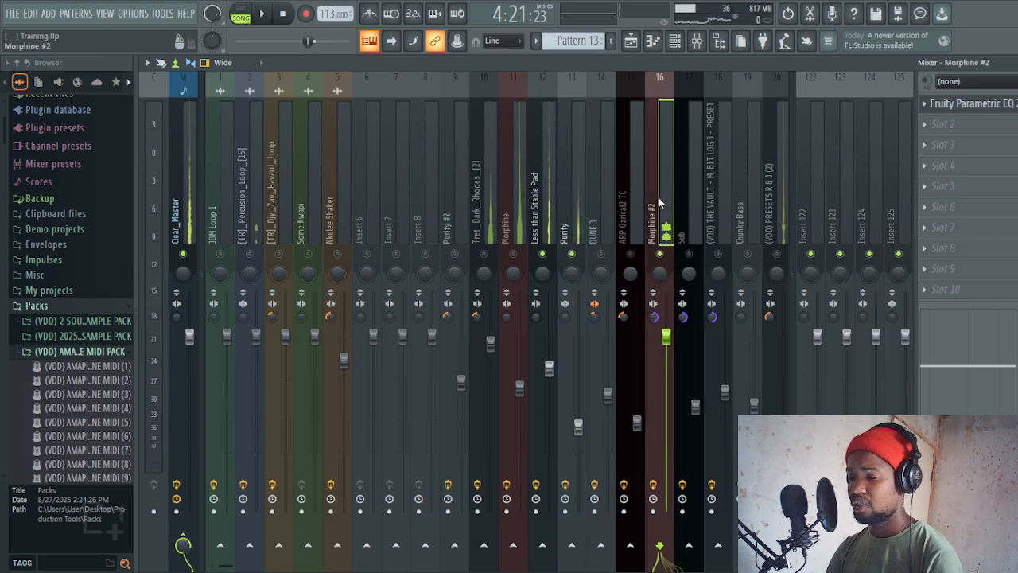
click(958, 110)
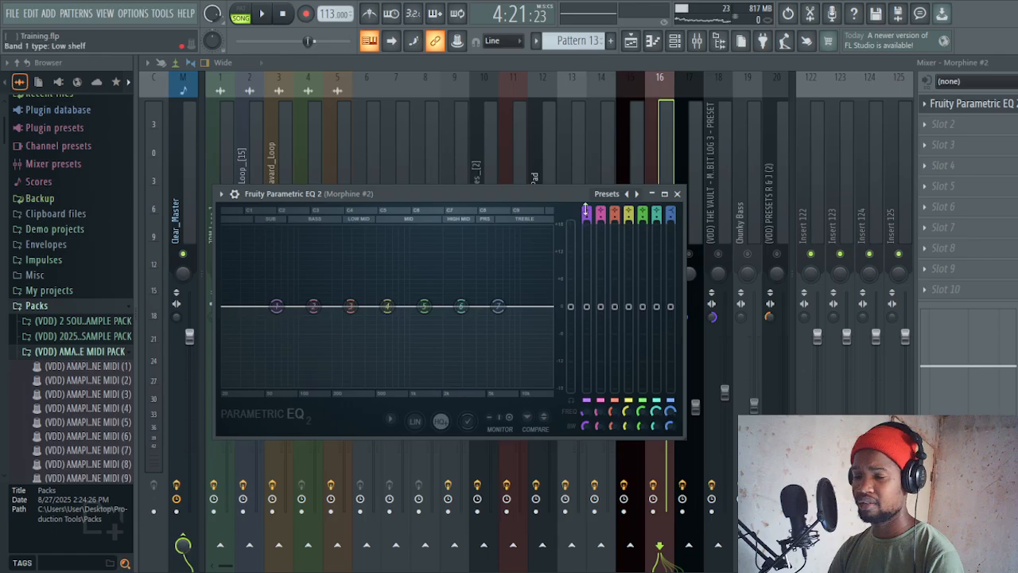
drag(586, 211, 587, 226)
scroll(276, 306, up, 3)
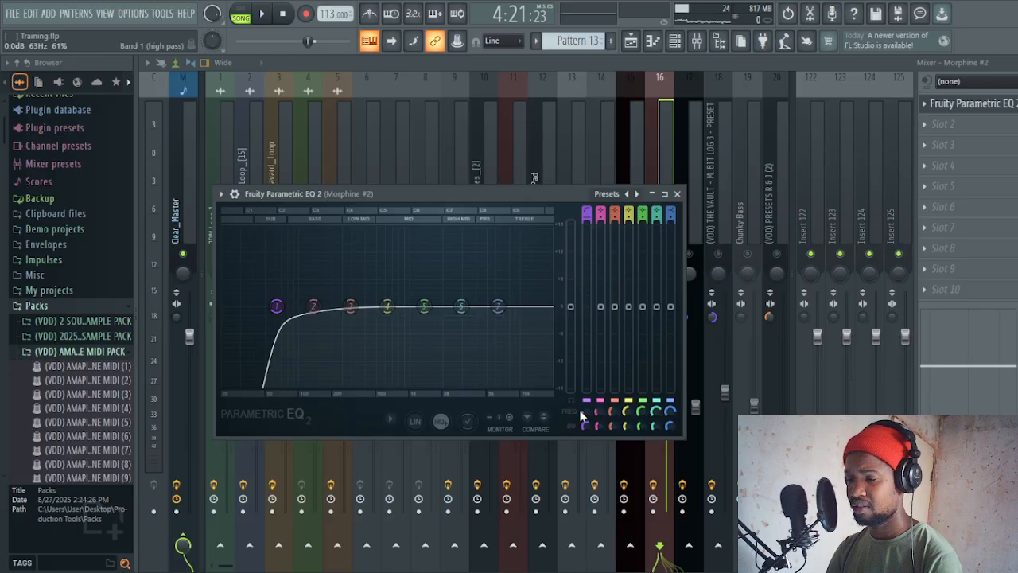
drag(583, 412, 583, 435)
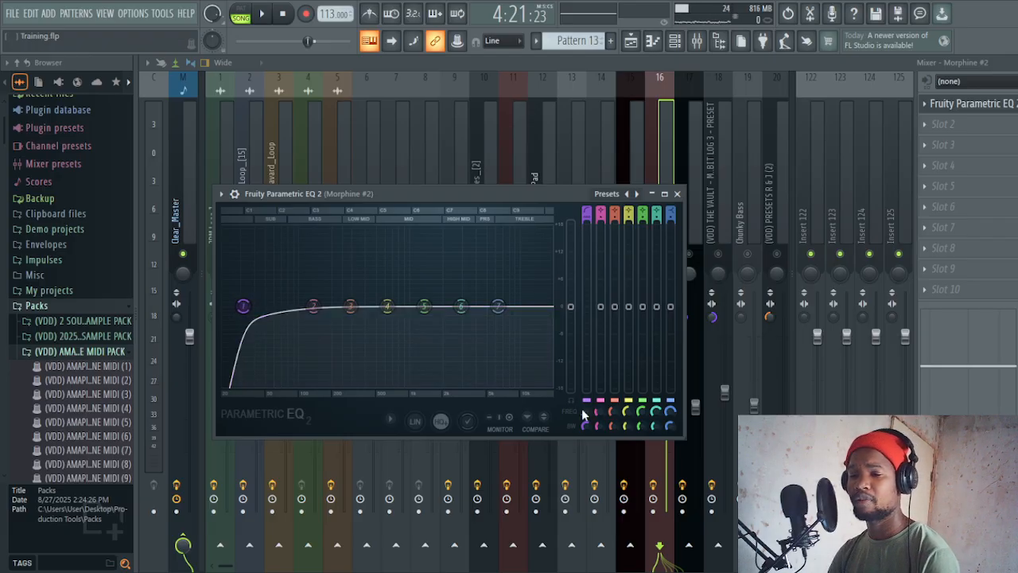
click(677, 194)
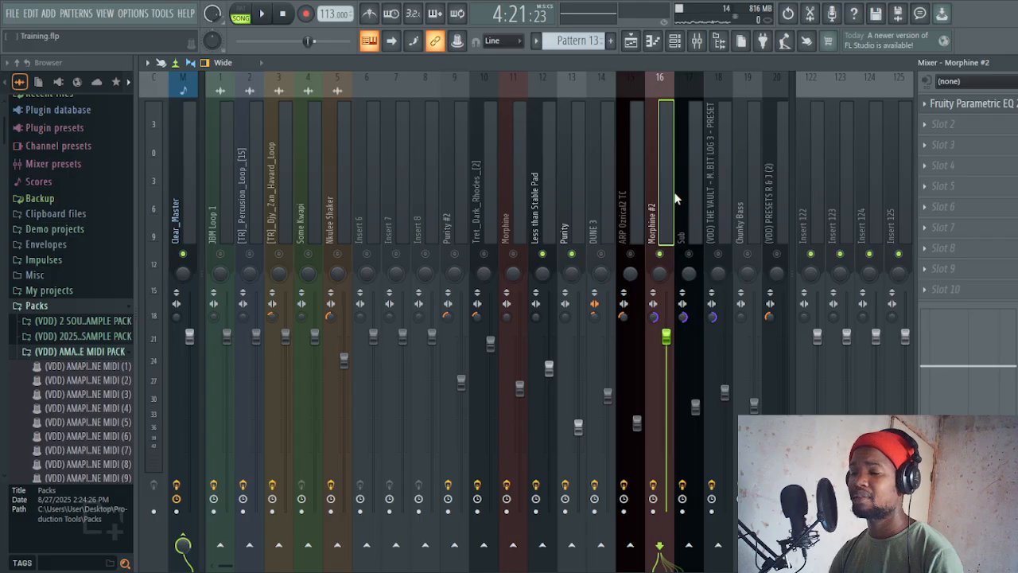
- Audition Morphine #2 with Less than Stable Pad and Purity, and look over the mixer tracks up to VAULT_KWAPI_VOX_[14]
click(708, 161)
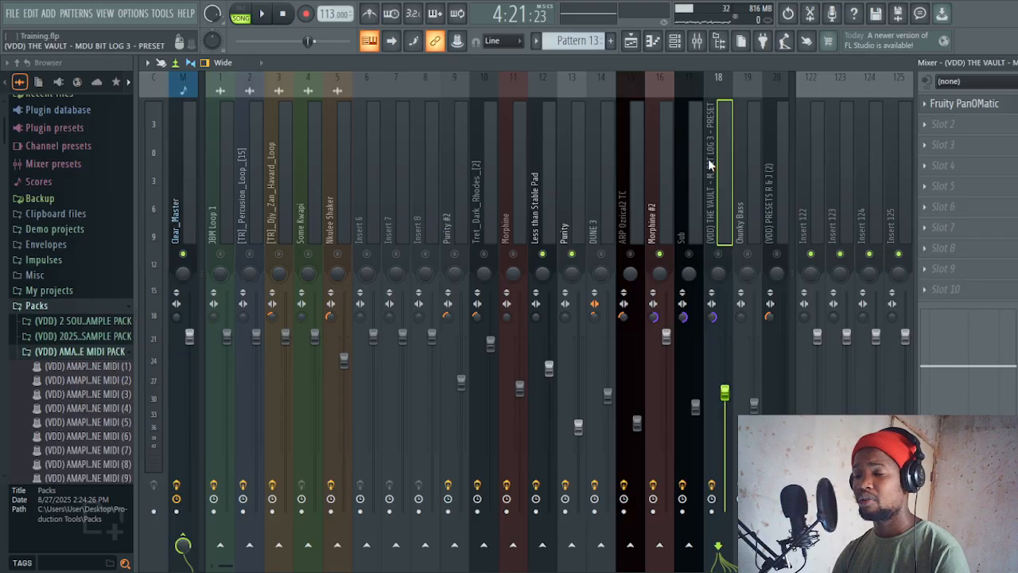
key(space)
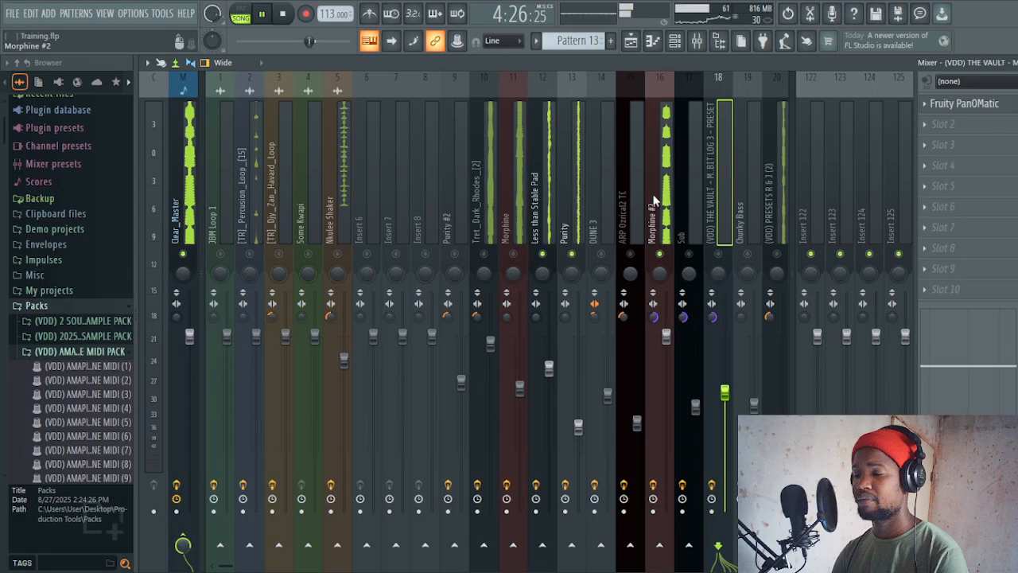
key(space)
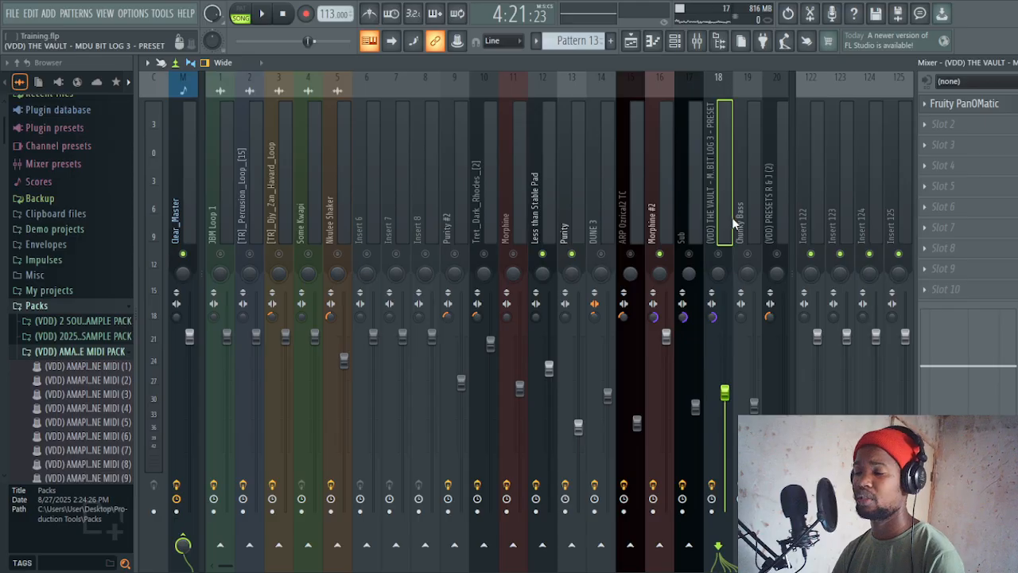
scroll(514, 419, down, 9)
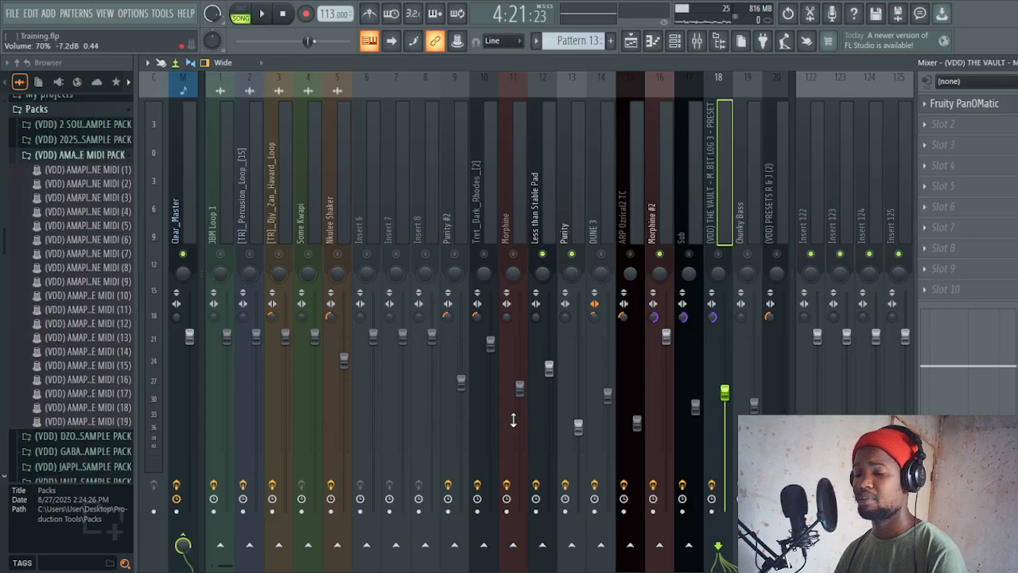
click(565, 83)
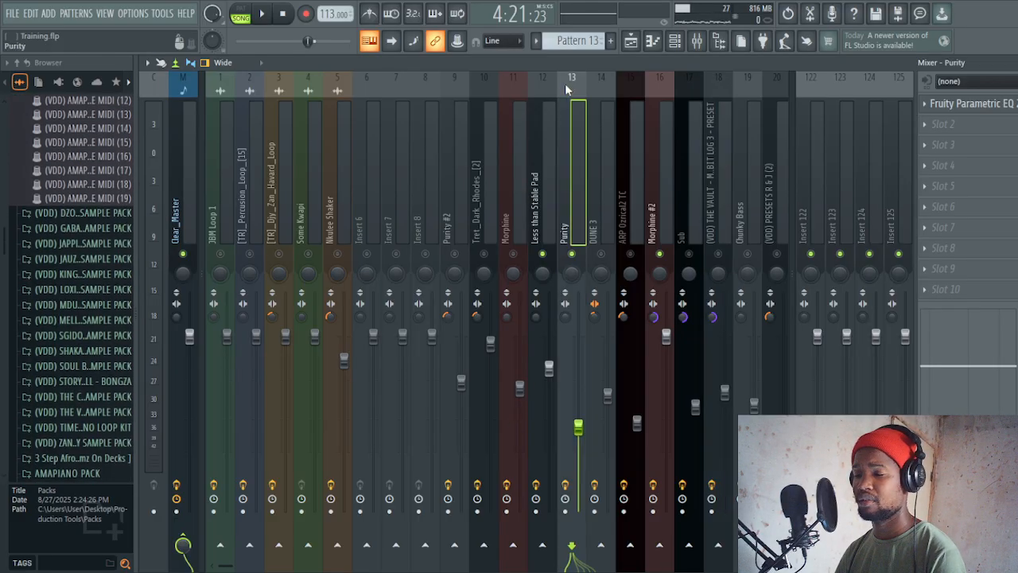
scroll(565, 84, right, 5)
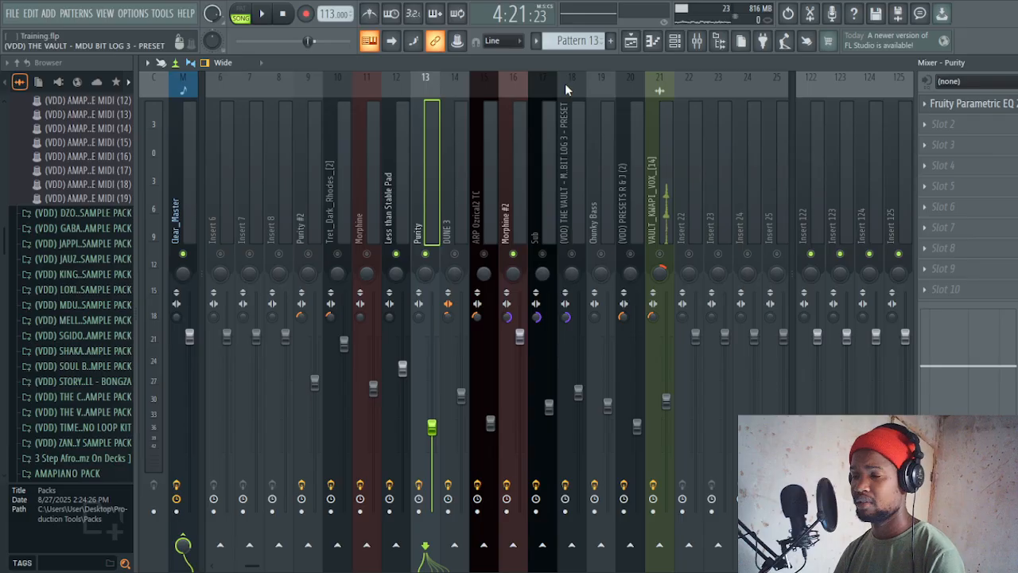
key(space)
key(space)
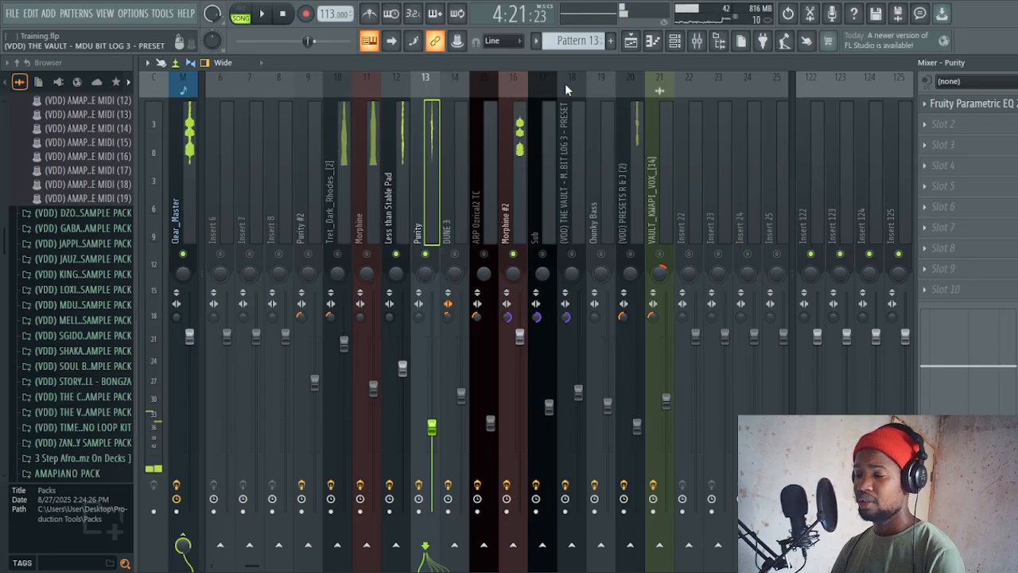
- Select the (VDD) THE VAULT - MDU BIT LOG 3 - PRESET mixer track and open its Fruity PanOMatic to examine the settings
click(513, 231)
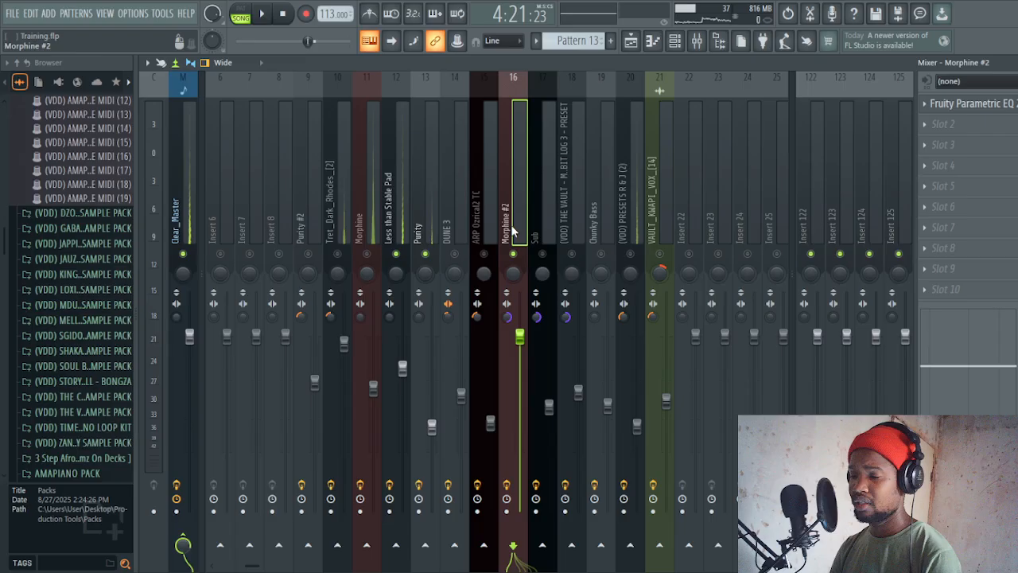
click(550, 214)
click(567, 204)
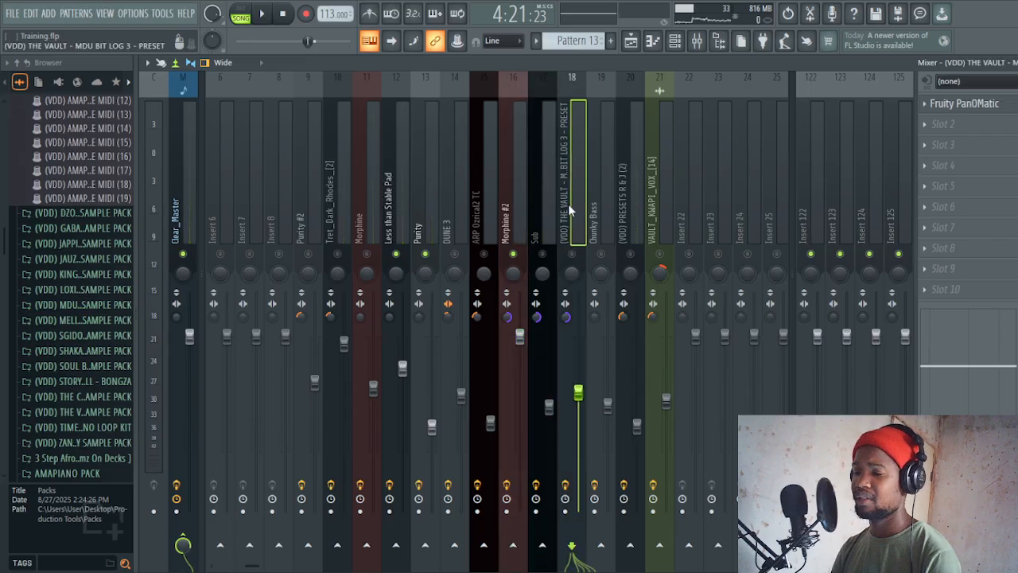
click(971, 108)
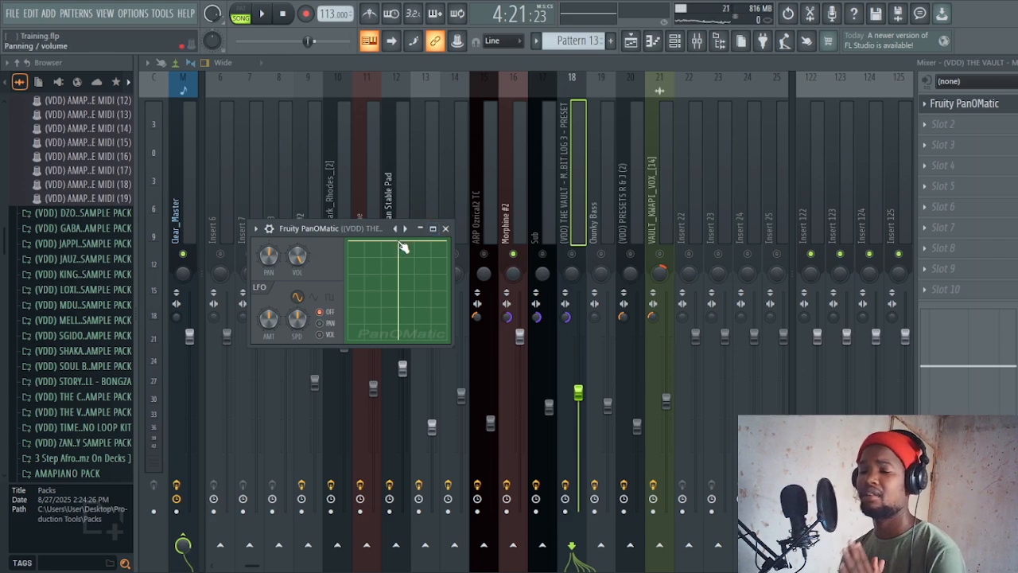
- Close Fruity PanOMatic, select the Chunky Bass mixer track, and place the Playlist playhead near bar 52 within the Pattern 9 clip
click(445, 229)
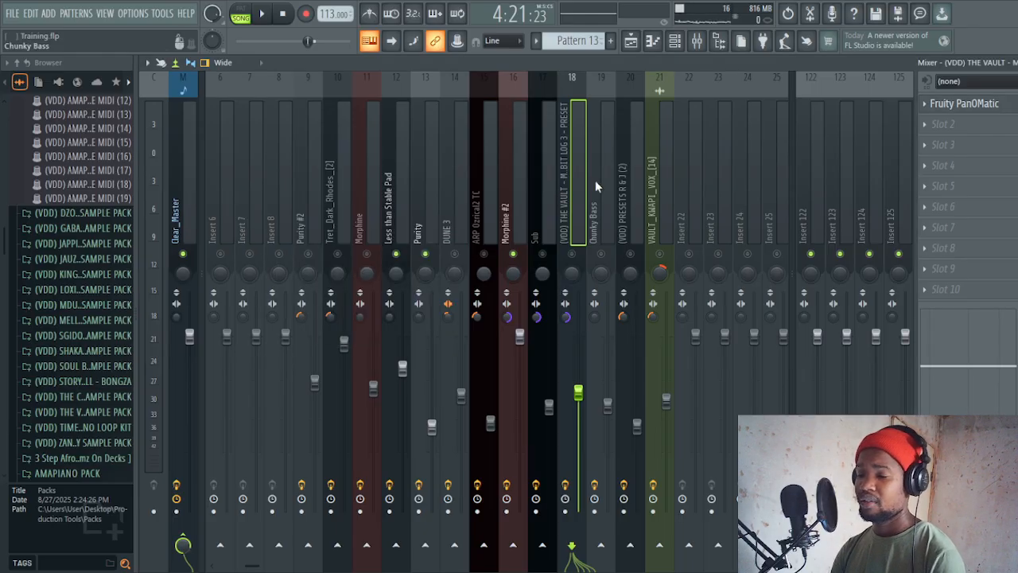
click(595, 185)
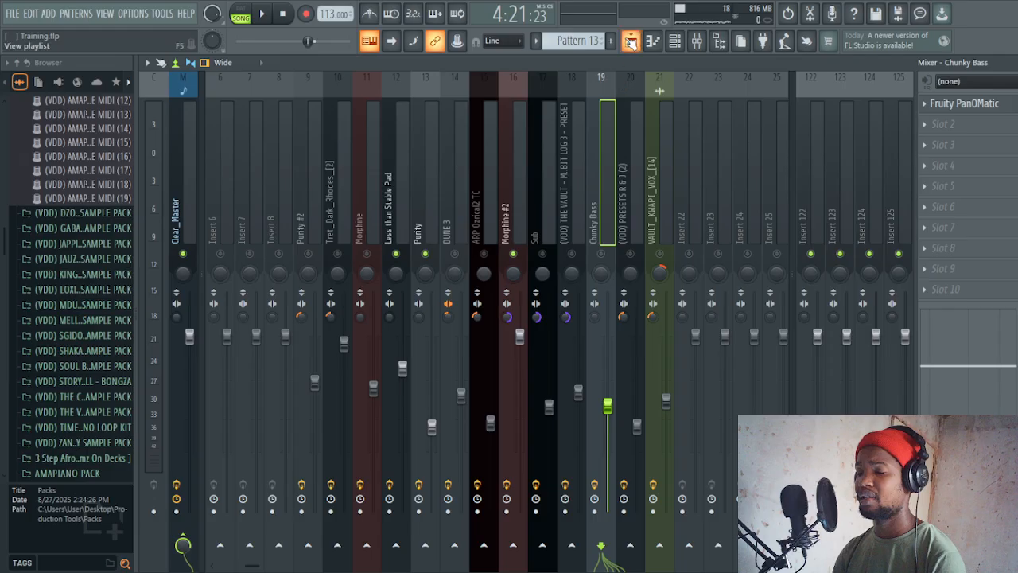
click(630, 42)
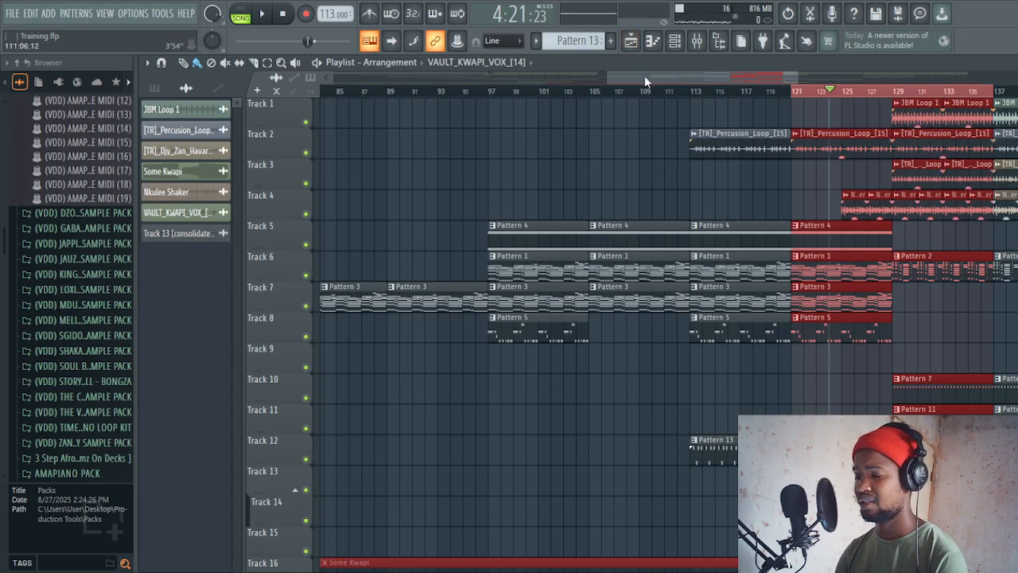
drag(646, 79, 492, 96)
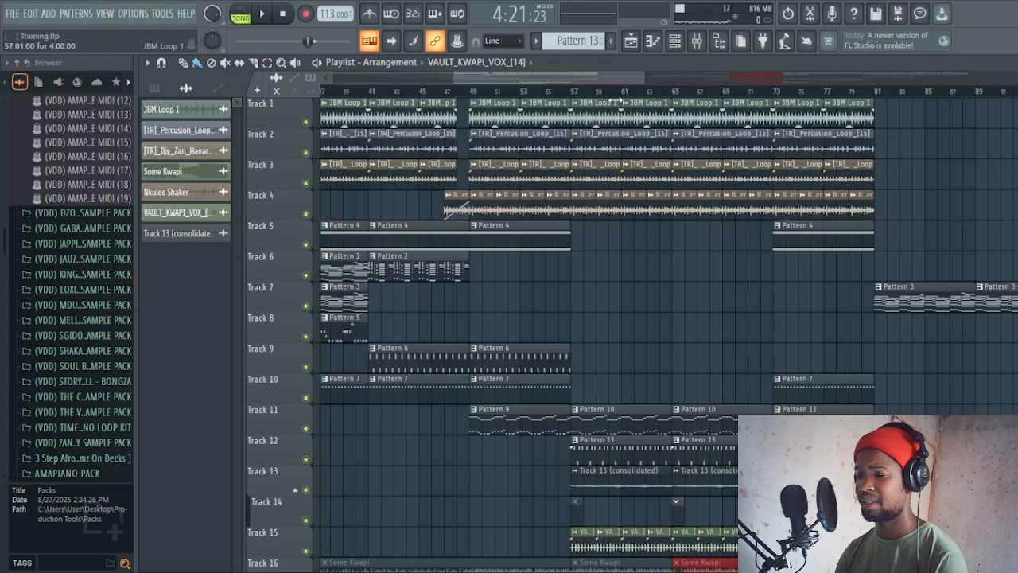
click(515, 90)
click(698, 42)
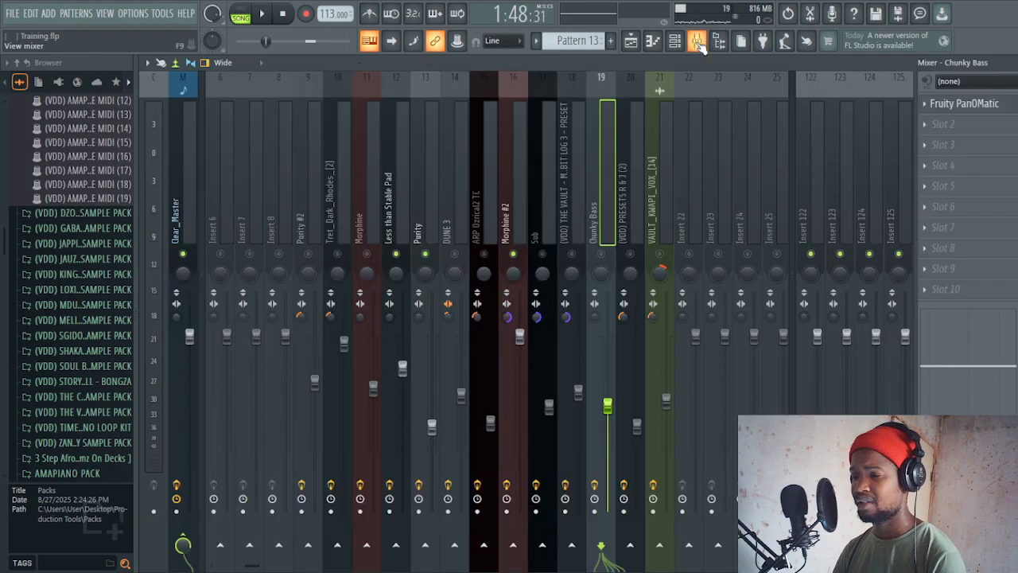
- Show the Unsorted channels in the Channel rack and select Pattern 9 in the Playlist to check which bass channels it uses
click(675, 41)
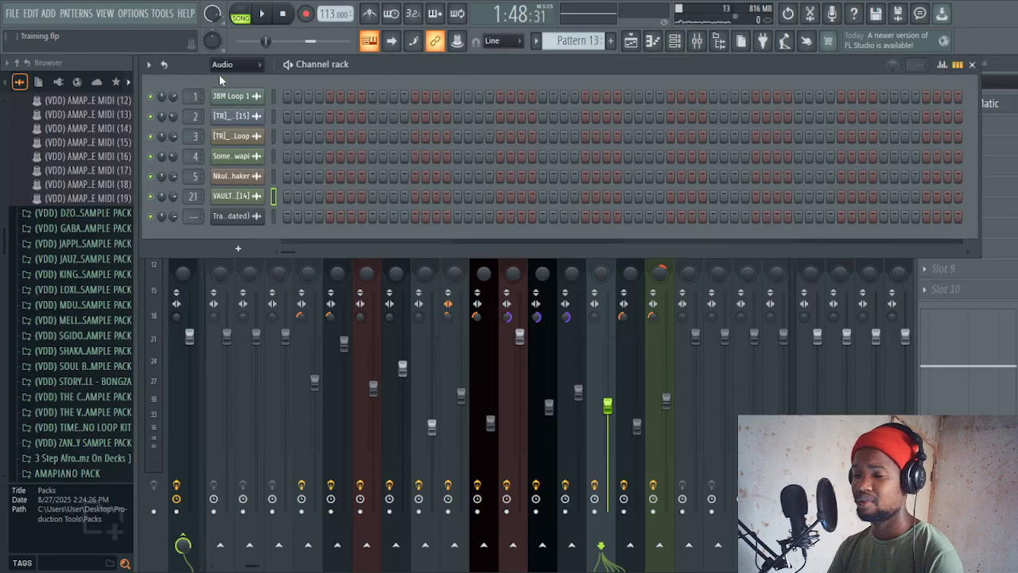
click(225, 119)
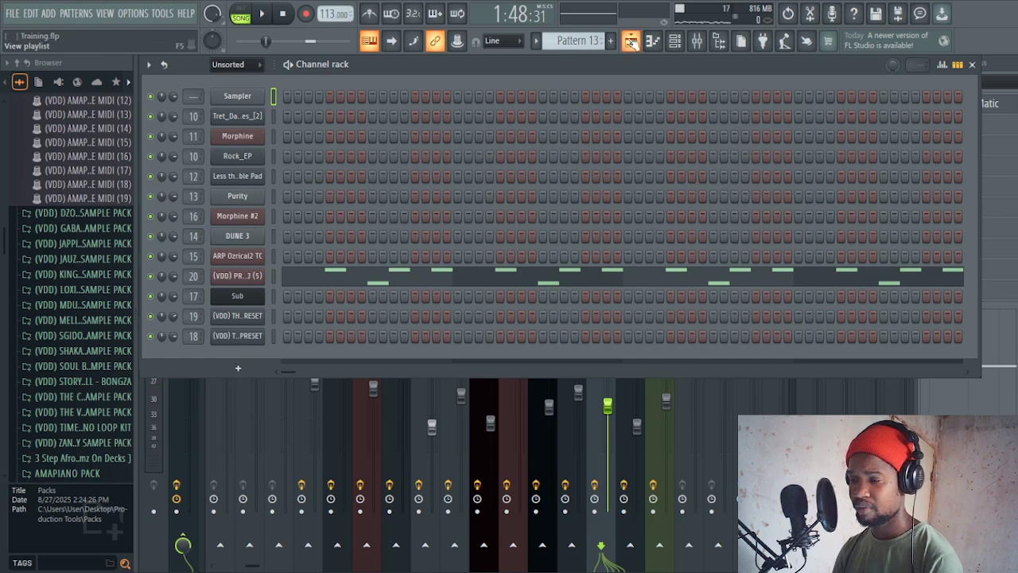
click(632, 42)
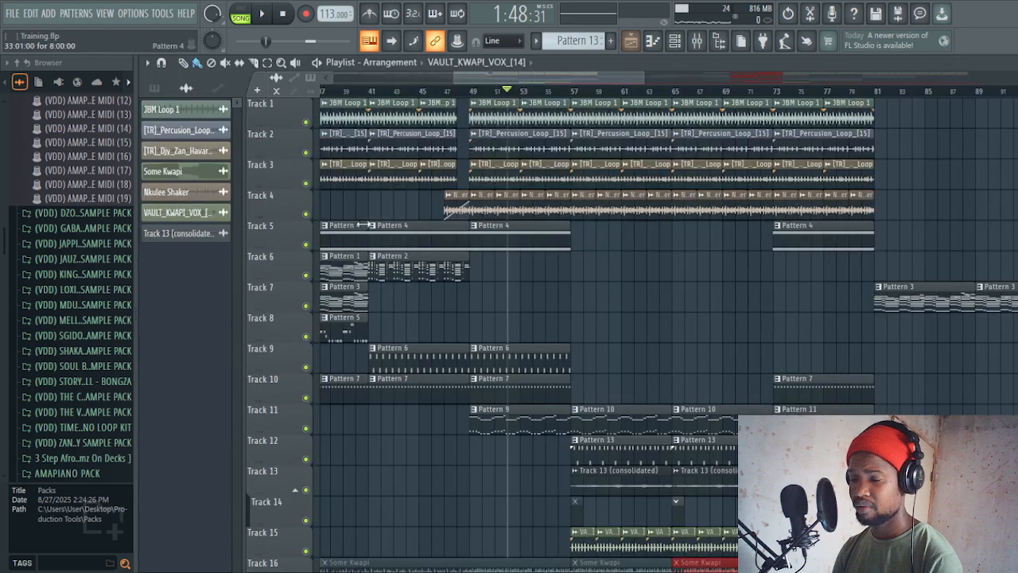
click(517, 414)
click(676, 42)
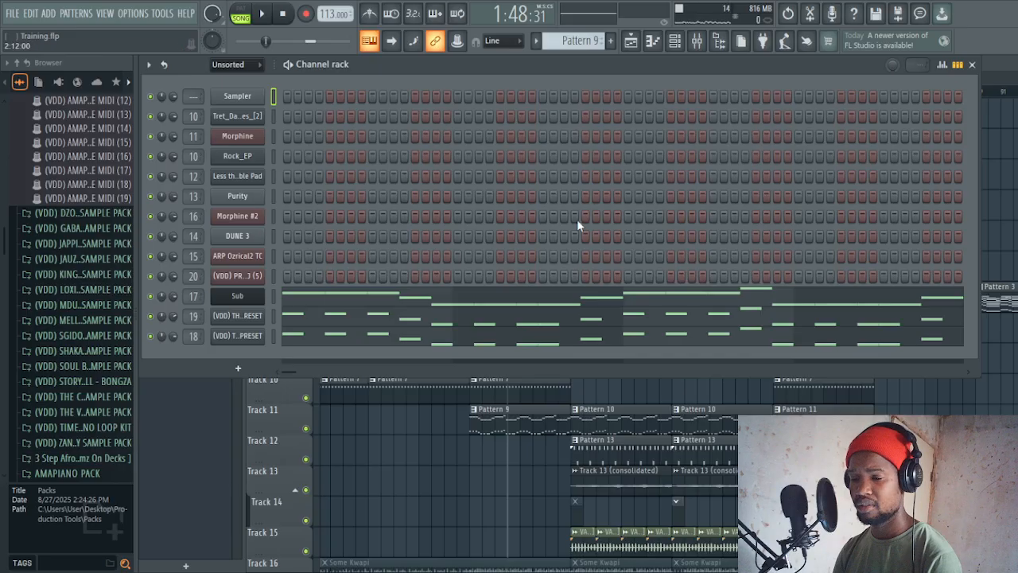
click(696, 42)
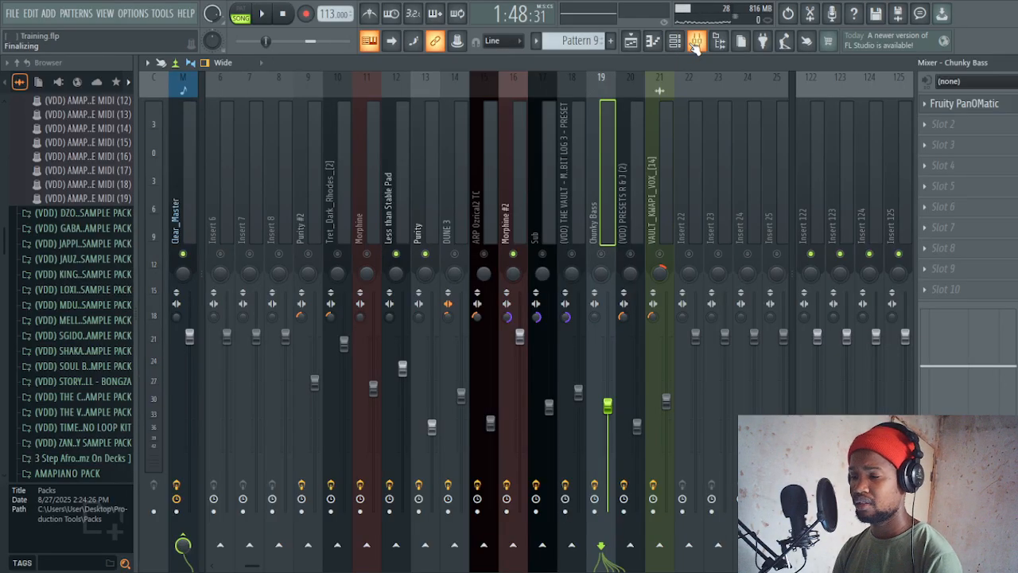
- Audition Chunky Bass soloed and together with Sub and the (VDD) THE VAULT M. BIT LOG 3 track, and unmute all mixer tracks
click(601, 255)
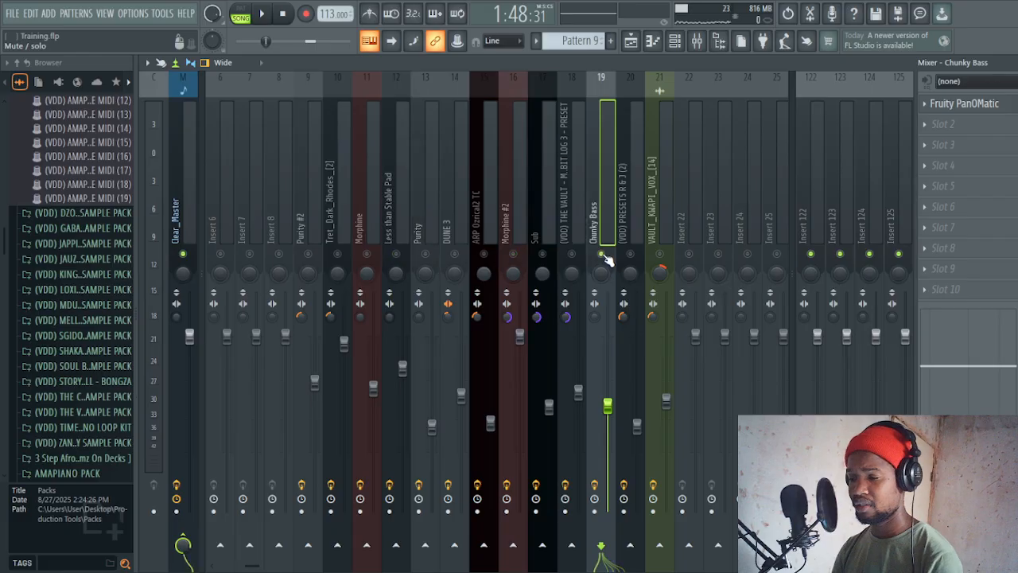
key(space)
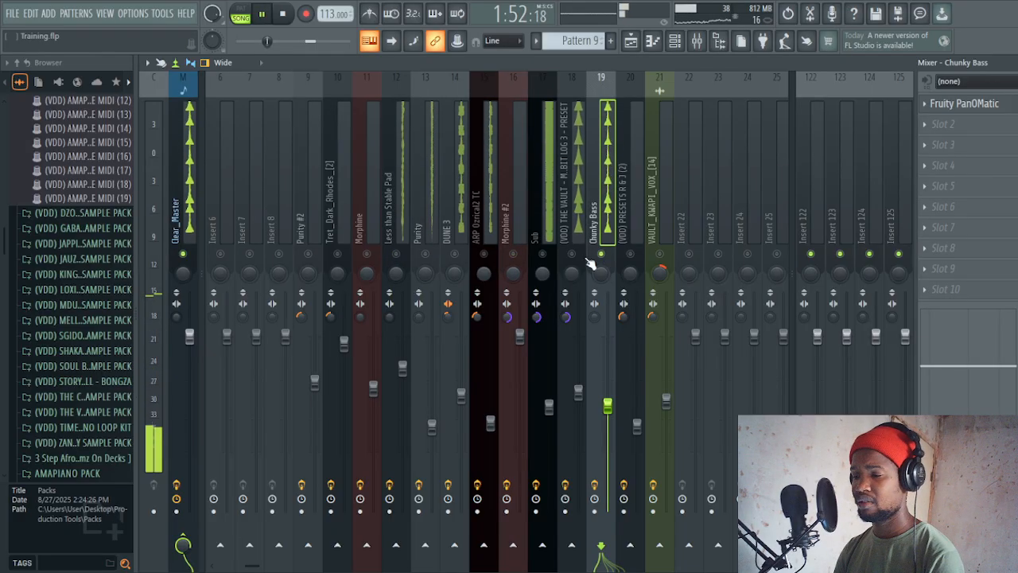
click(542, 254)
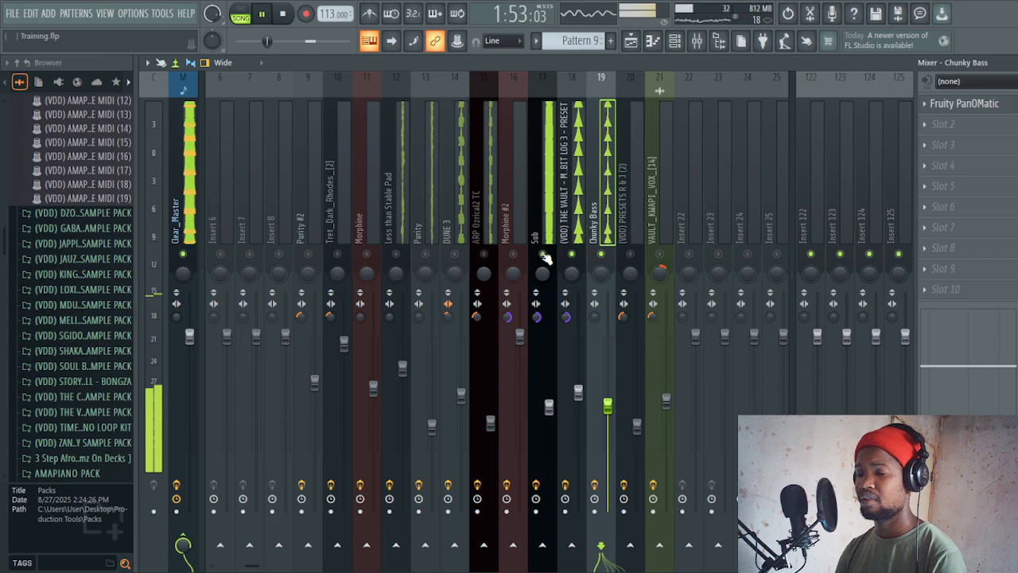
key(space)
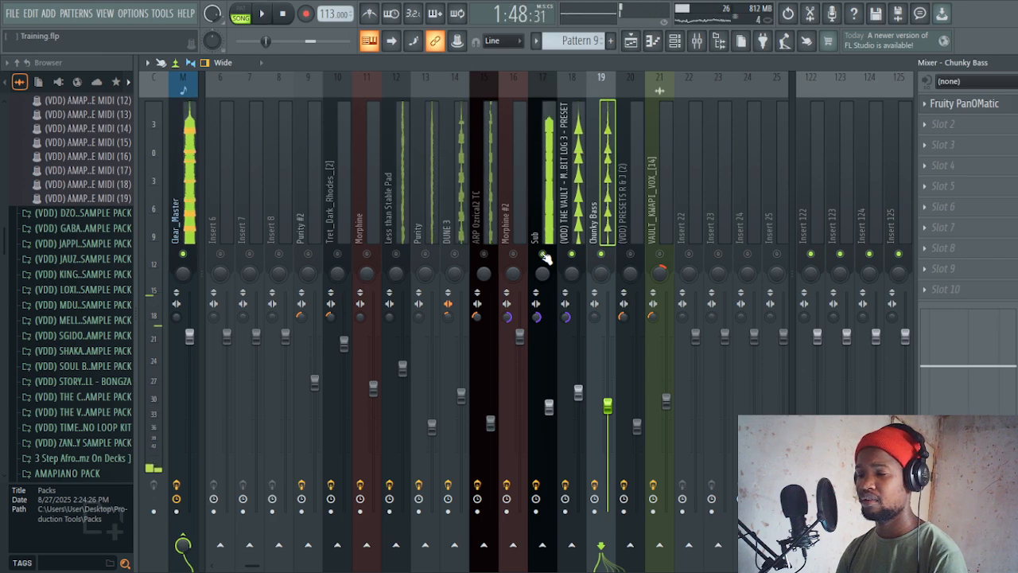
right_click(601, 255)
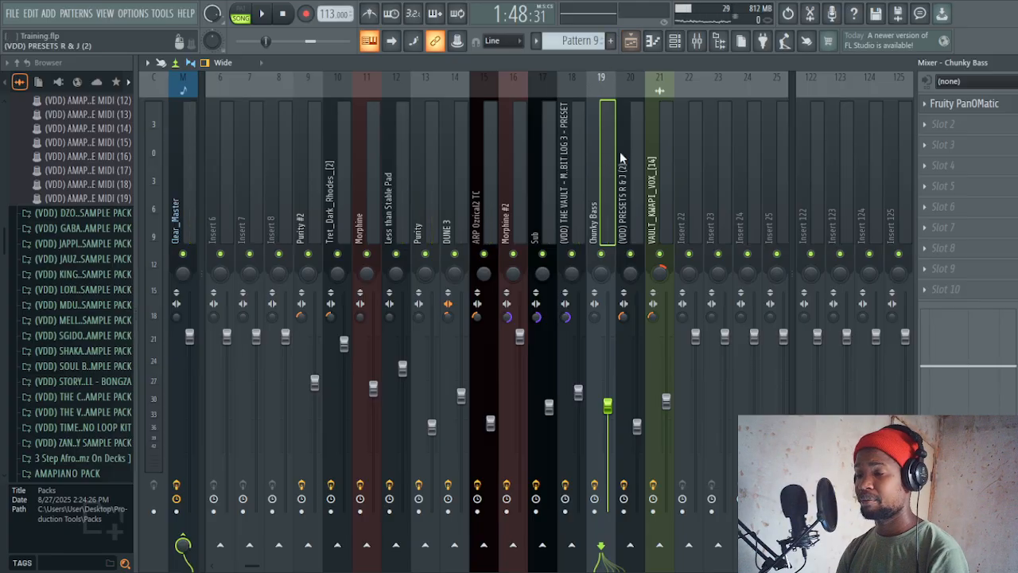
- Select the (VDD) PRESETS R & J (2) mixer track and play the arrangement from near bar 52 while watching the mixer meters
click(626, 180)
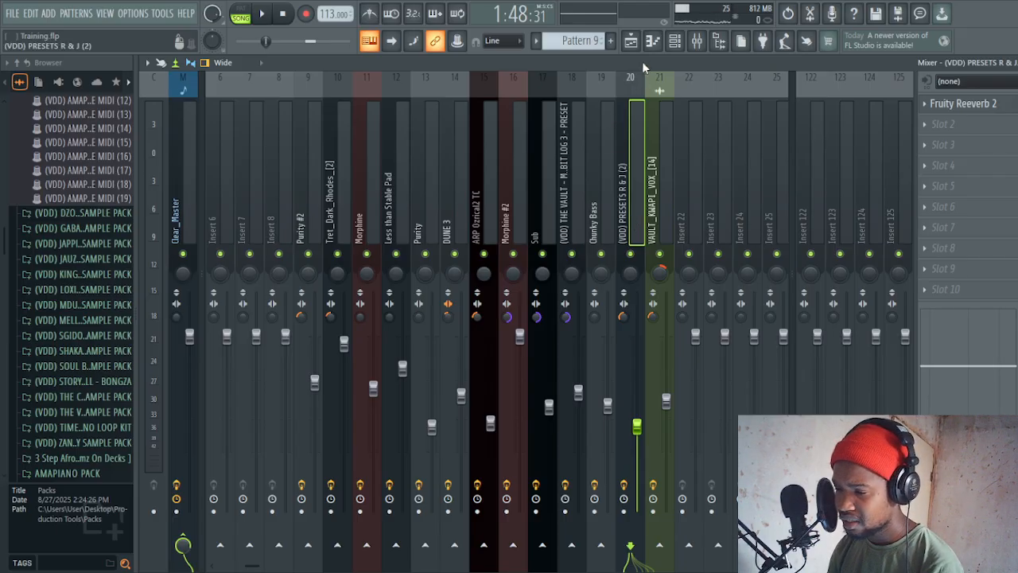
click(631, 41)
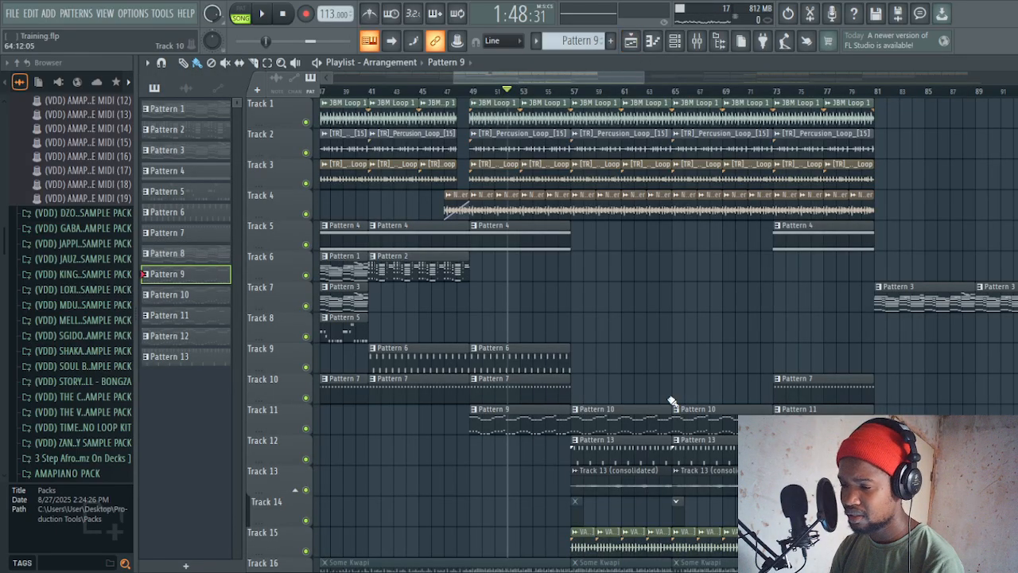
scroll(672, 400, down, 4)
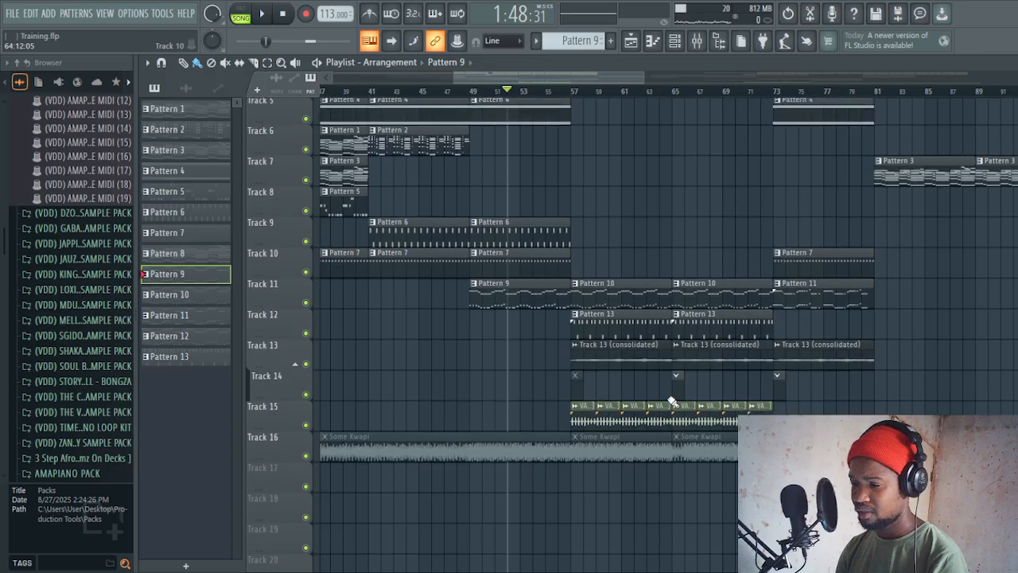
key(space)
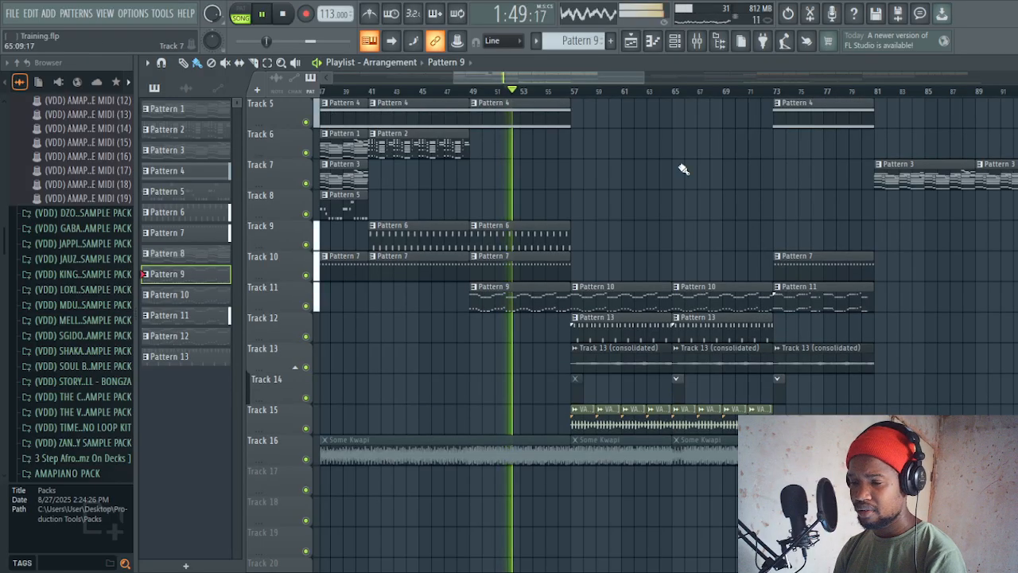
click(697, 42)
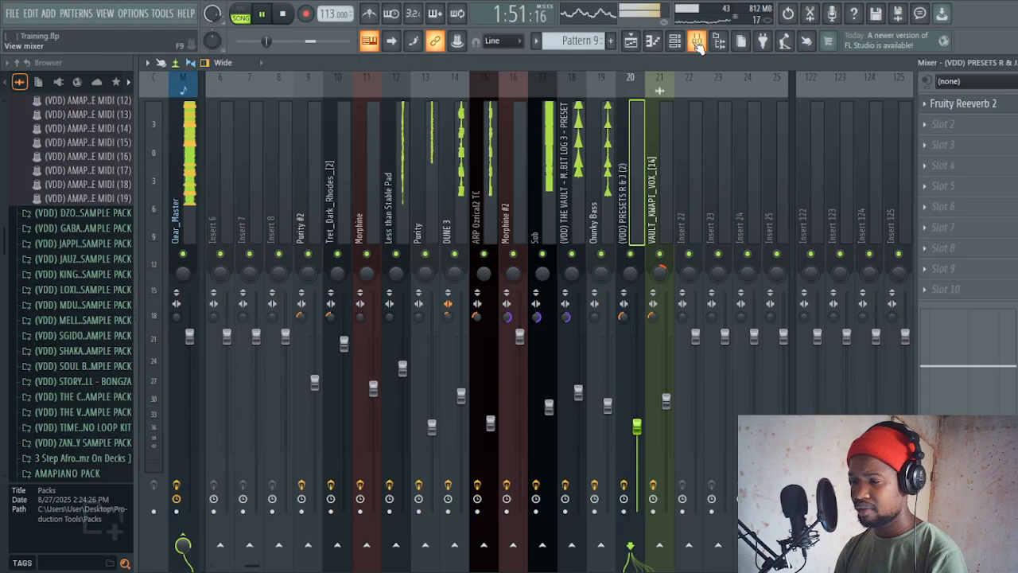
key(space)
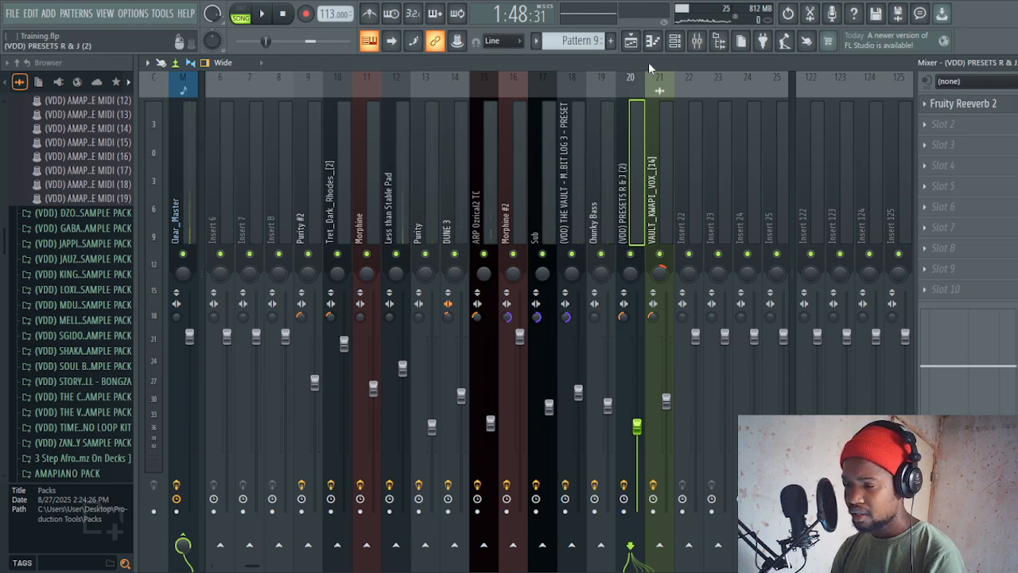
- Look over the Channel rack and the Playlist clips around Track 13, and check the stereo separation of (VDD) PRESETS R & J (2)
click(676, 42)
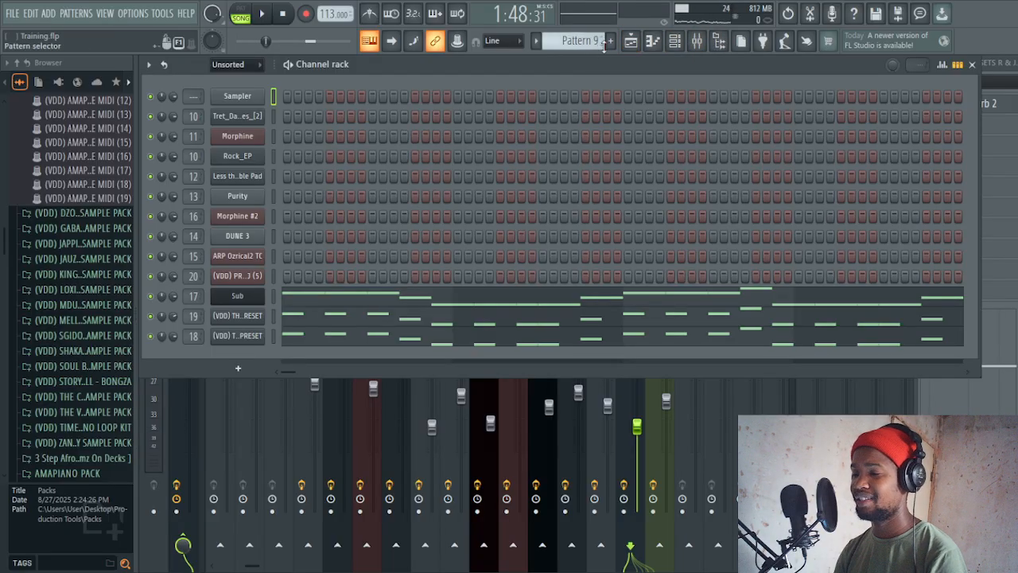
click(632, 44)
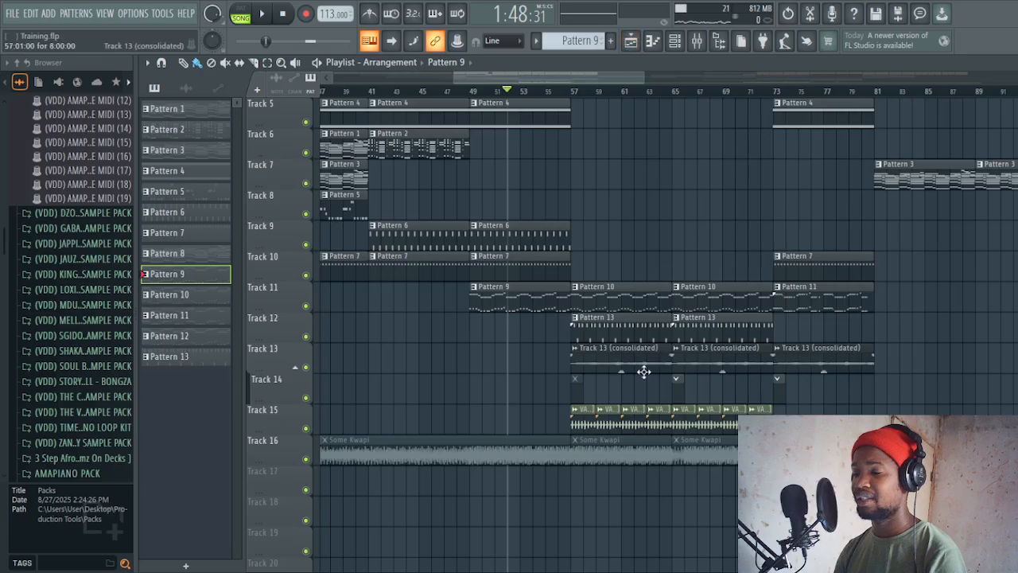
click(697, 41)
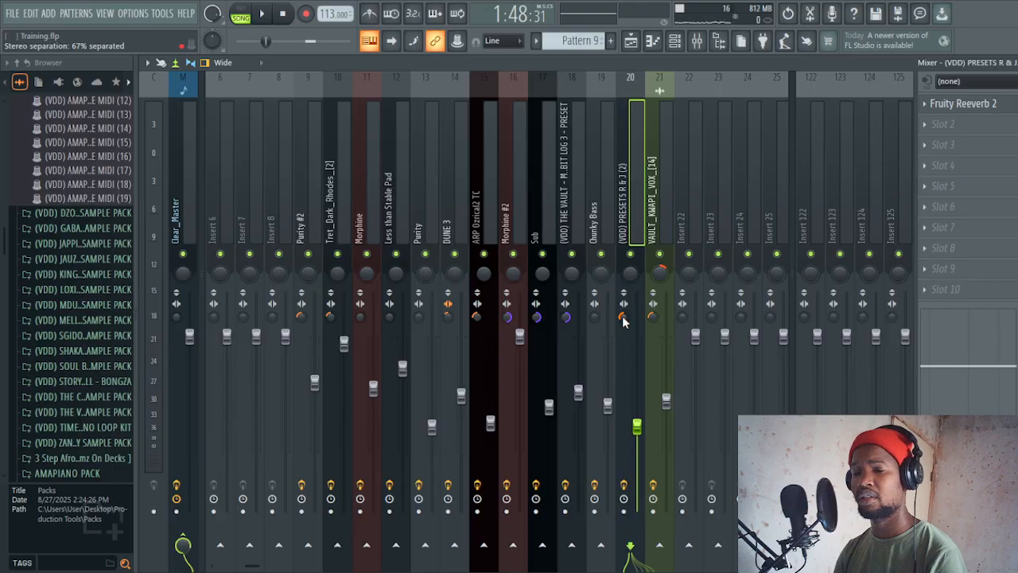
- Select the VAULT_KWAPI_VOX_[14] mixer track, reset its panning to centre, and solo it
click(662, 191)
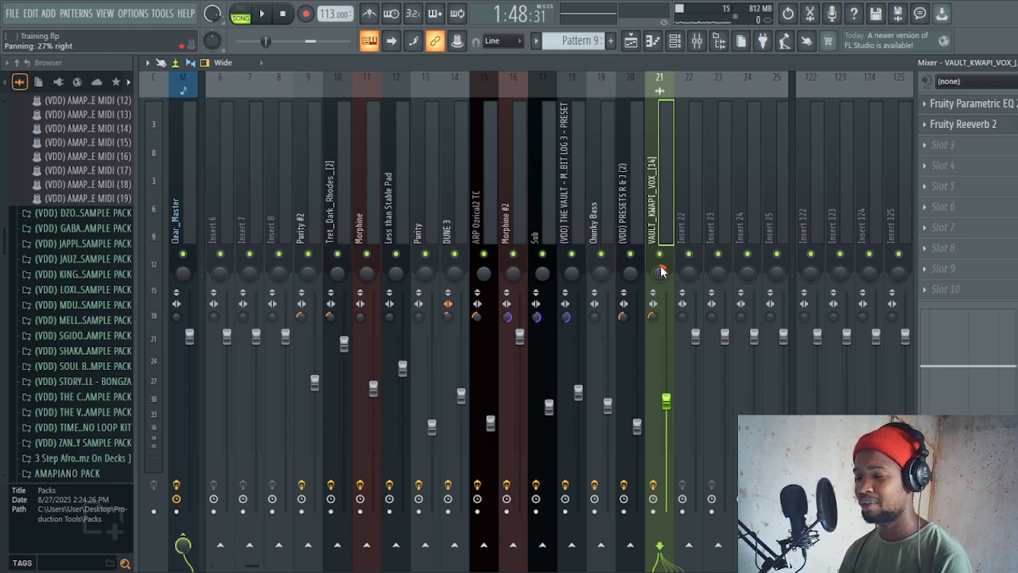
alt+click(672, 273)
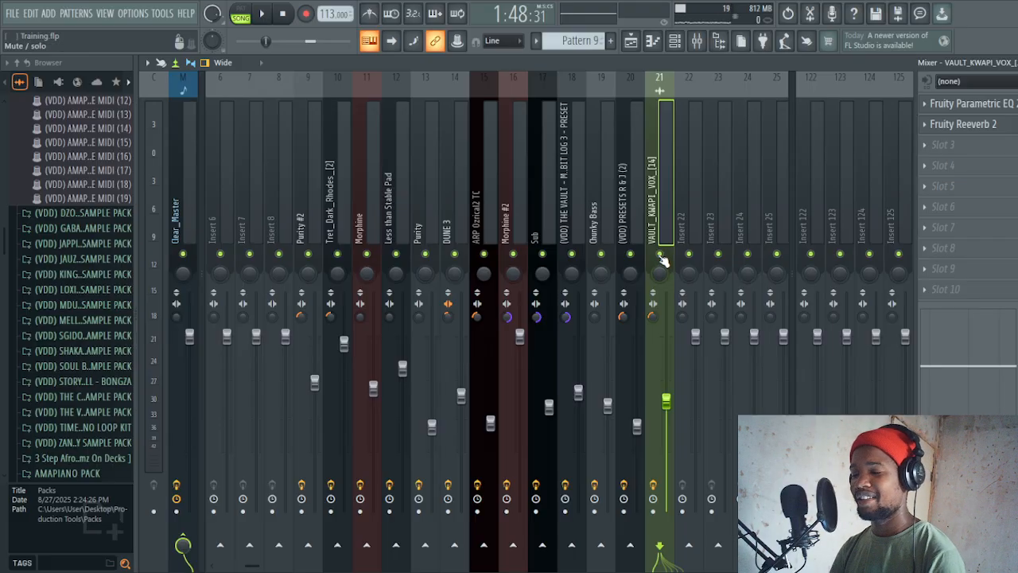
right_click(660, 254)
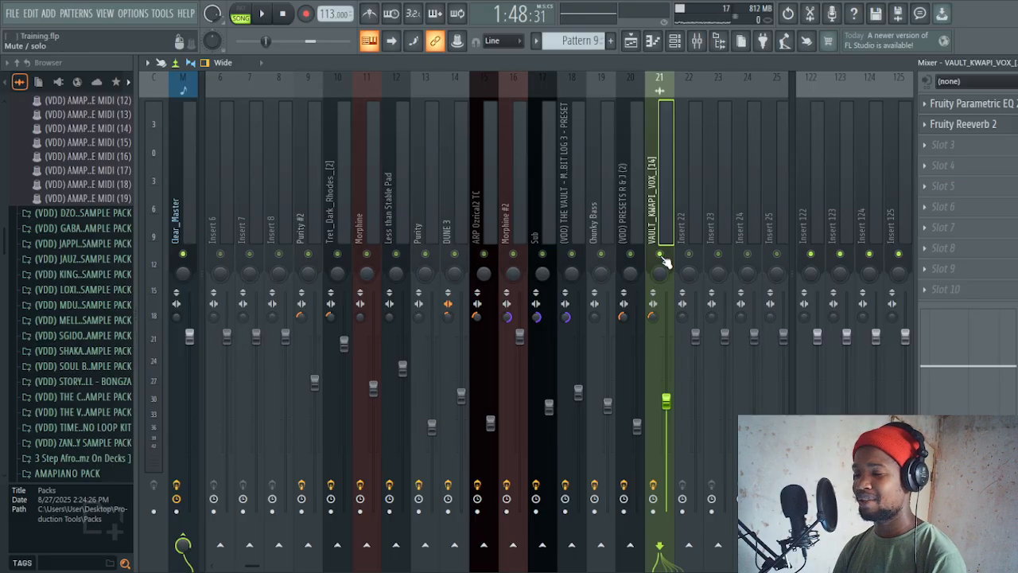
- Move the Playlist playhead to bar 57 and audition the soloed VAULT_KWAPI_VOX_[14] with centred panning
click(630, 40)
click(575, 92)
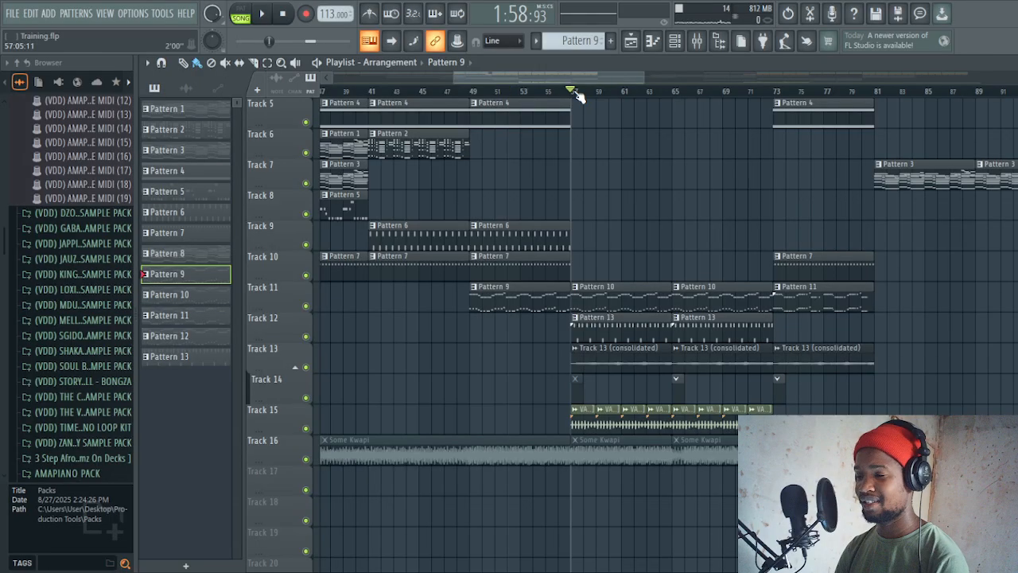
click(697, 44)
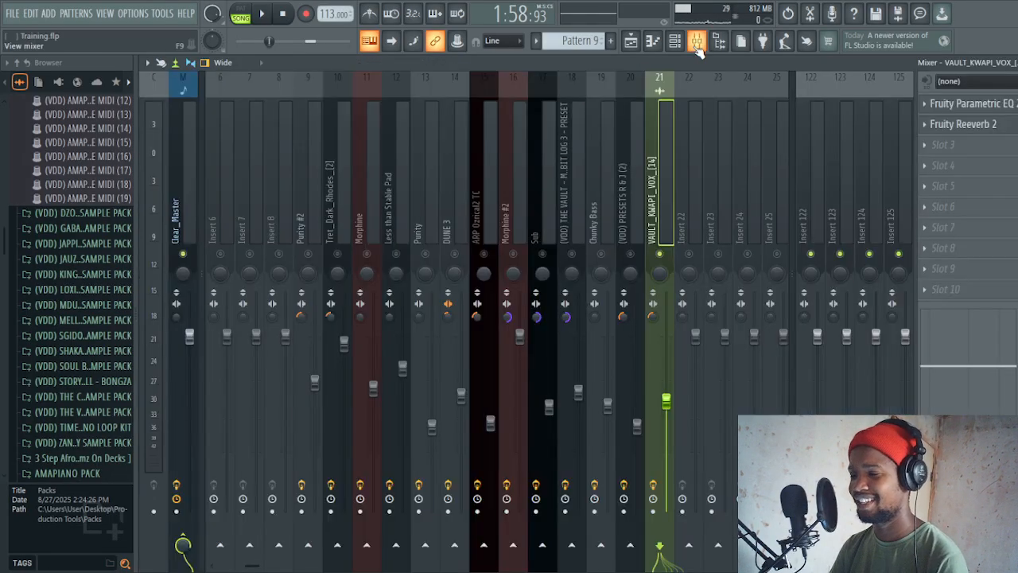
key(space)
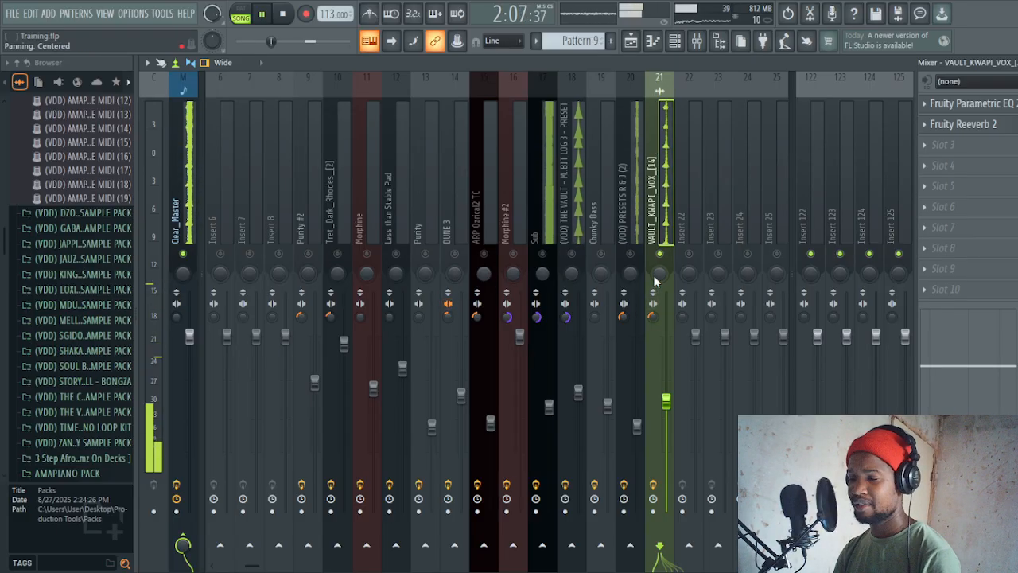
key(space)
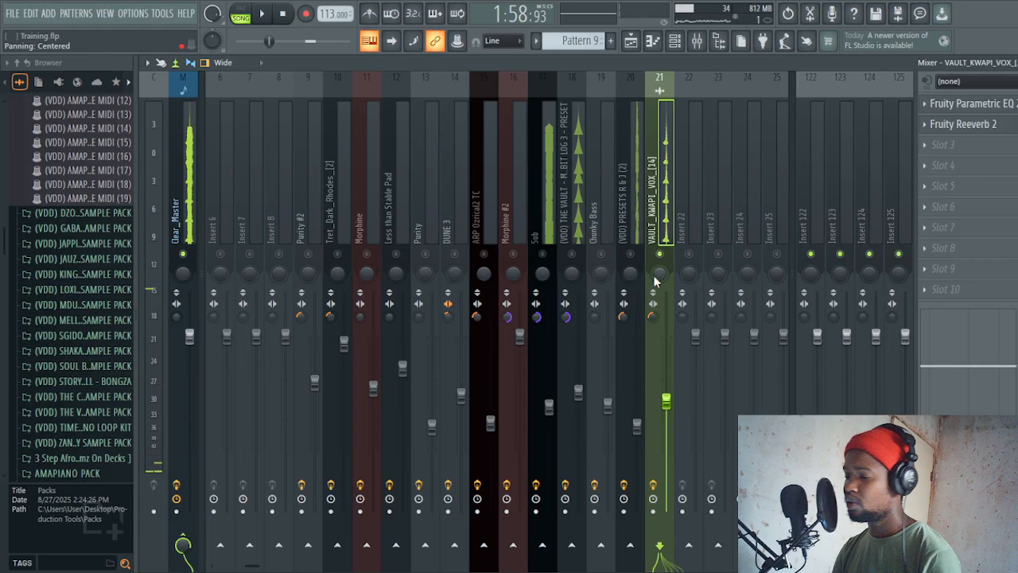
- Pan VAULT_KWAPI_VOX_[14] 27% right, play it back, and increase the panning to 34% right while listening
drag(660, 273, 659, 255)
key(space)
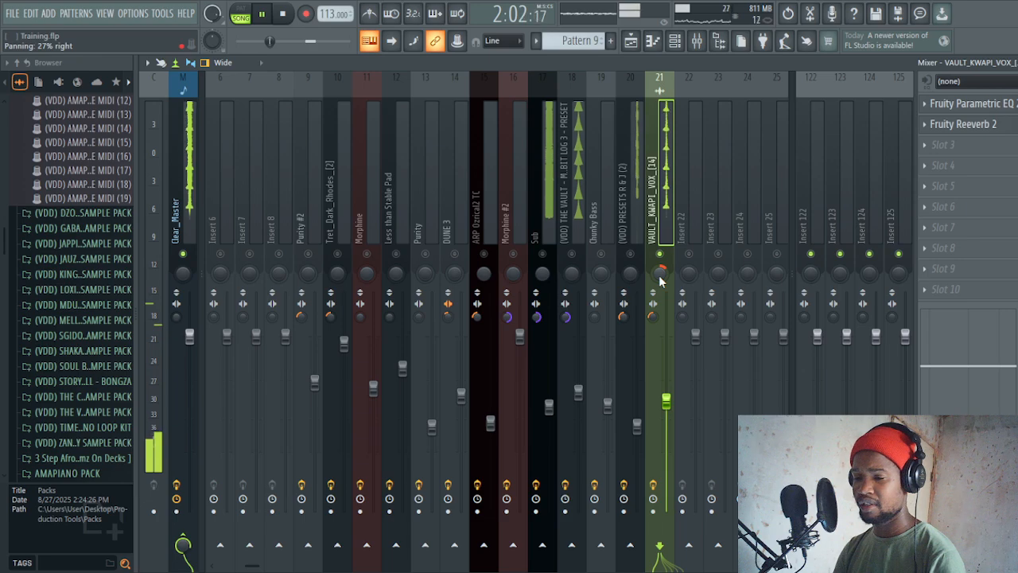
drag(660, 274, 659, 269)
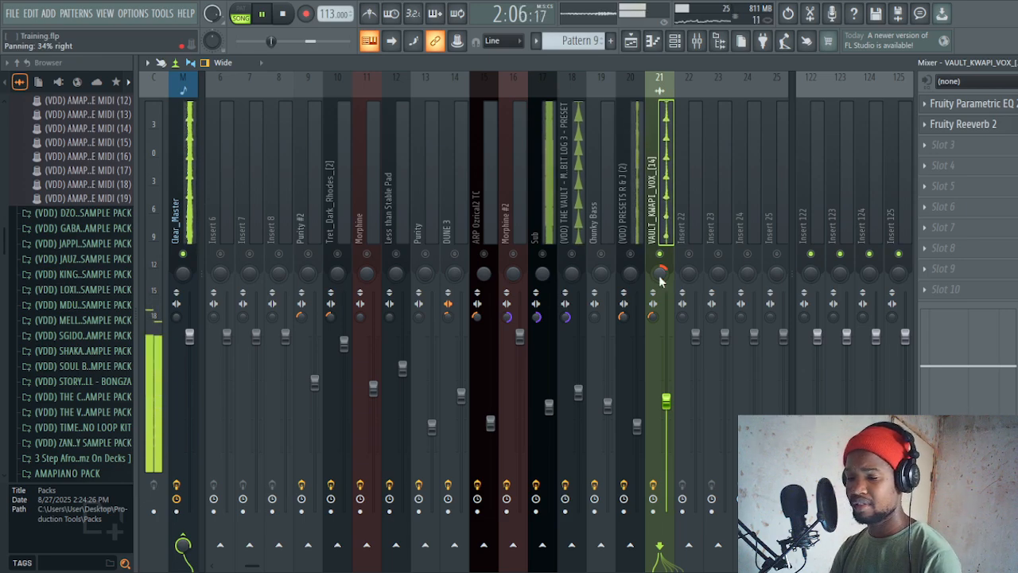
key(space)
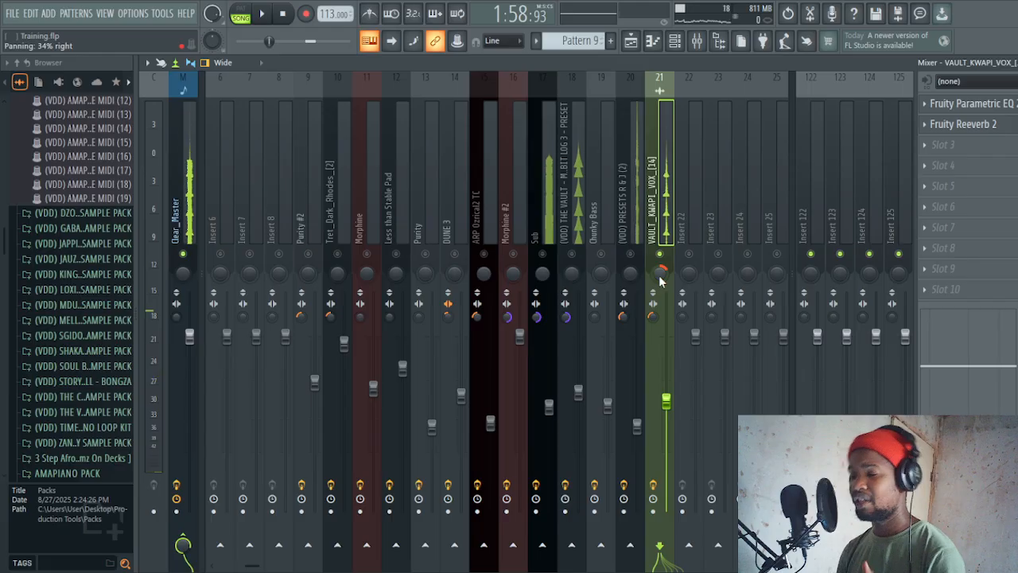
- Inspect the Fruity Reeverb 2 and Fruity Parametric EQ 2 settings on the VAULT_KWAPI_VOX_[14] mixer track
click(978, 132)
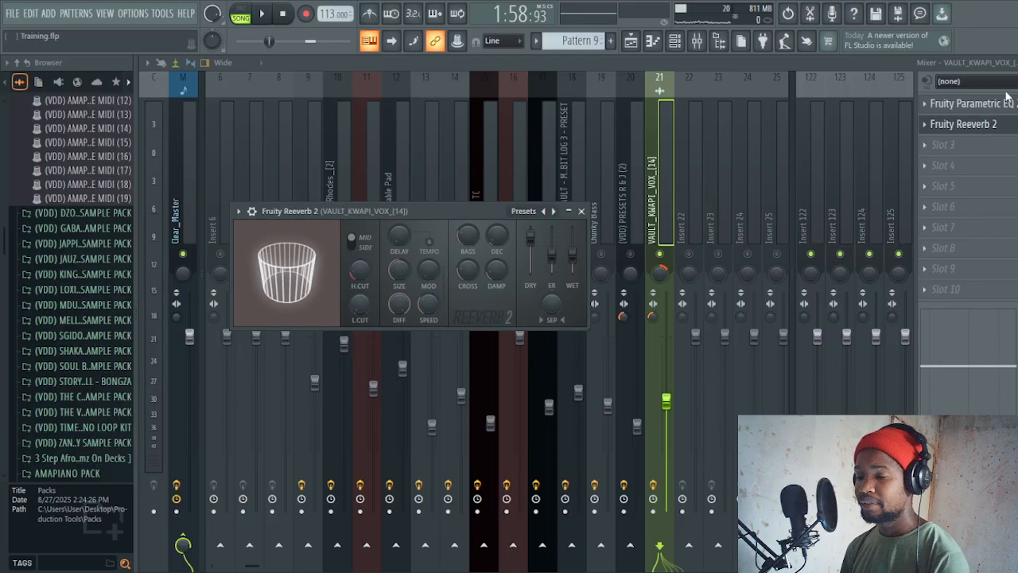
click(996, 111)
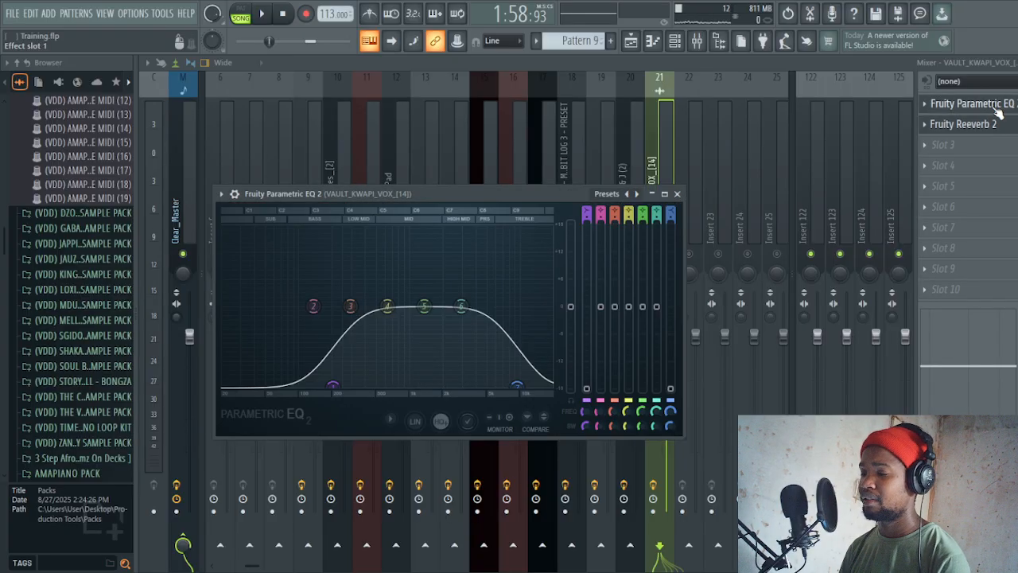
click(677, 193)
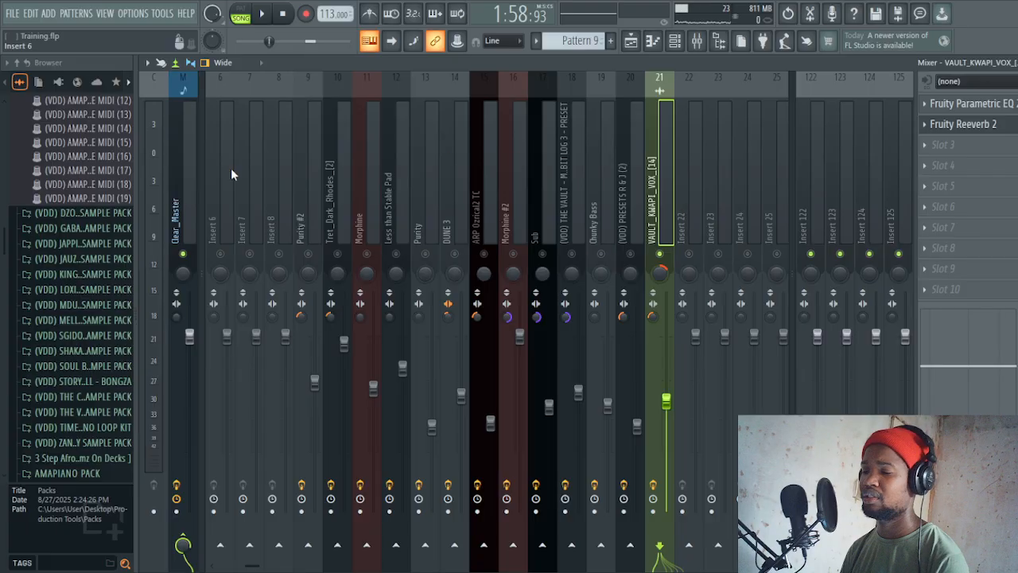
- Select the Clear_Master track and review the settings of its Maximus and Fruity parametric EQ effects
click(181, 188)
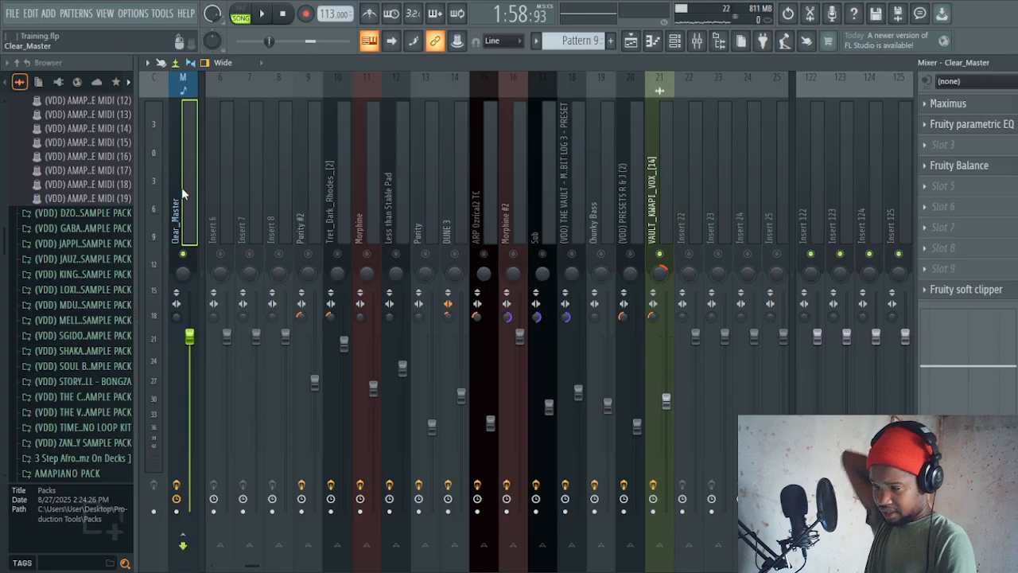
click(948, 110)
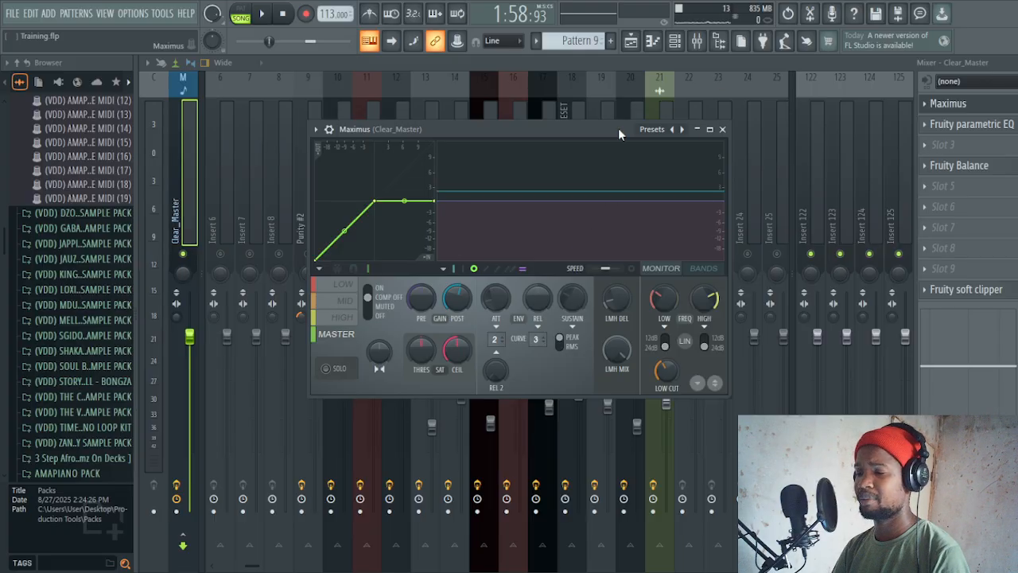
click(722, 129)
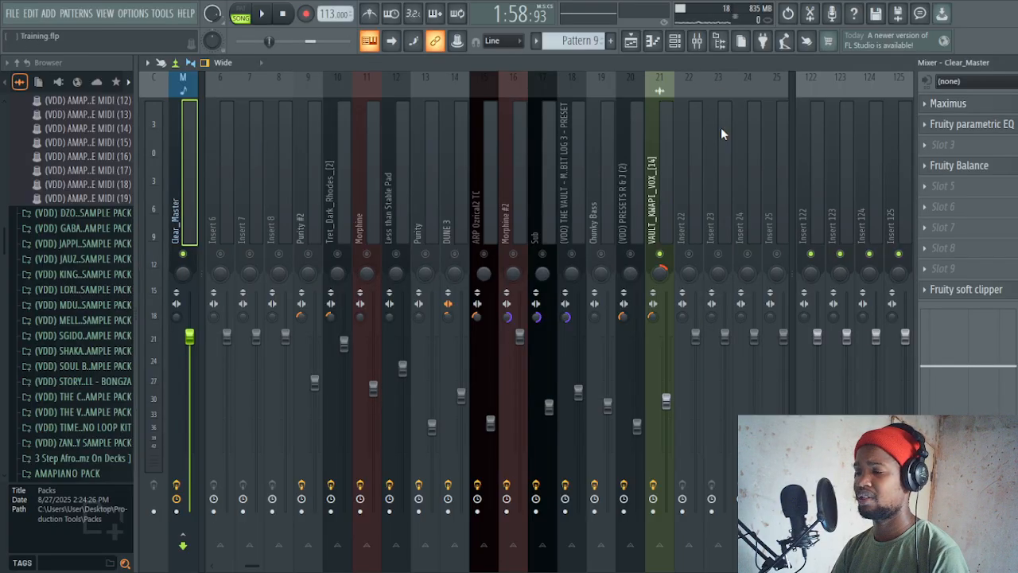
click(951, 132)
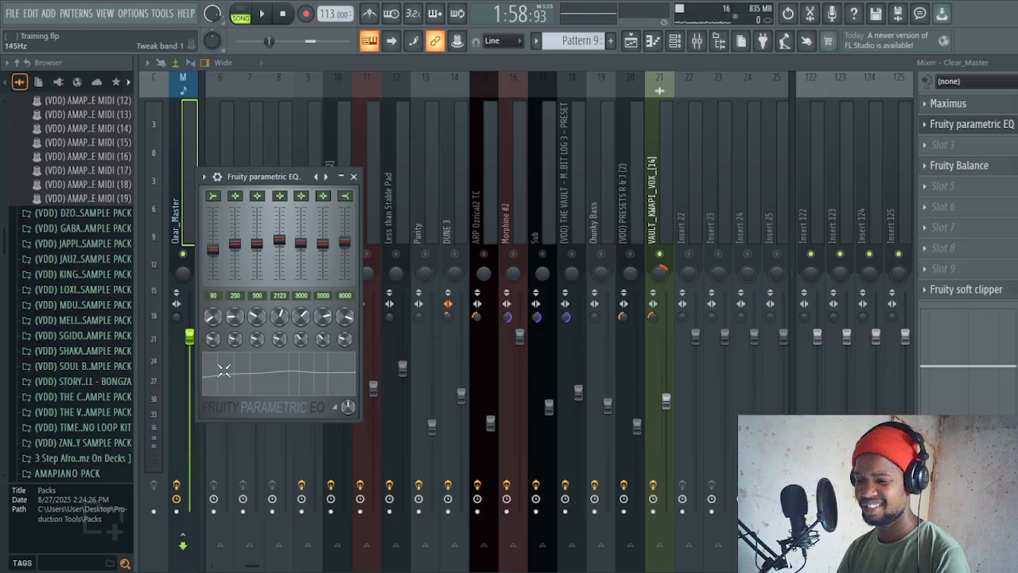
click(354, 177)
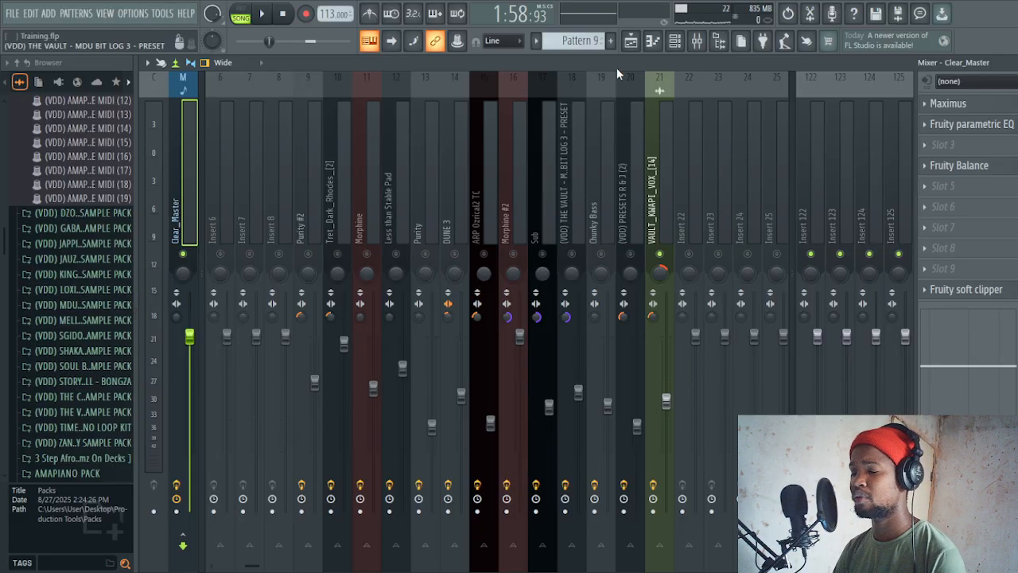
click(961, 131)
click(961, 130)
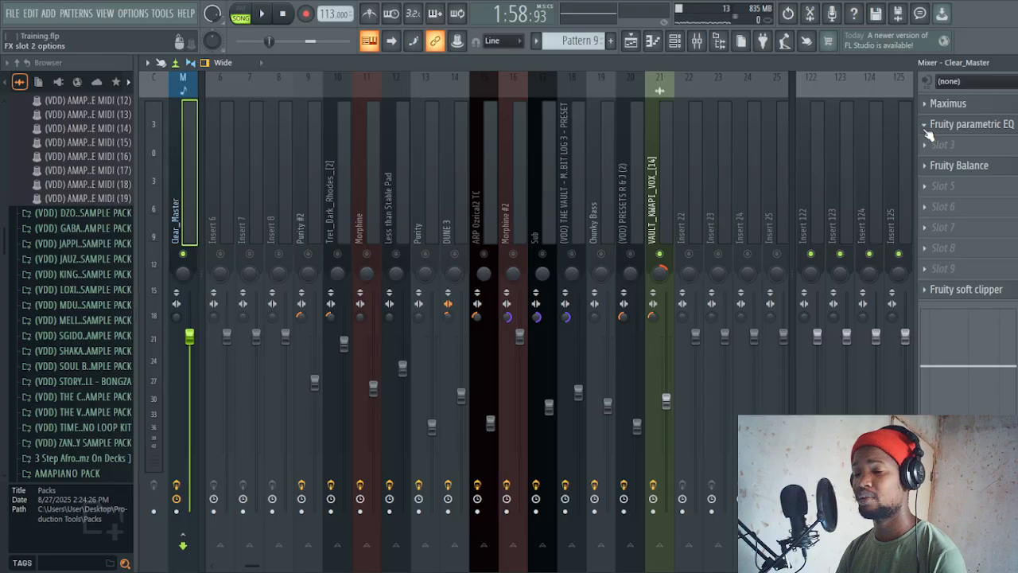
- Review the Fruity Balance and Fruity soft clipper settings on the Clear_Master track
click(960, 170)
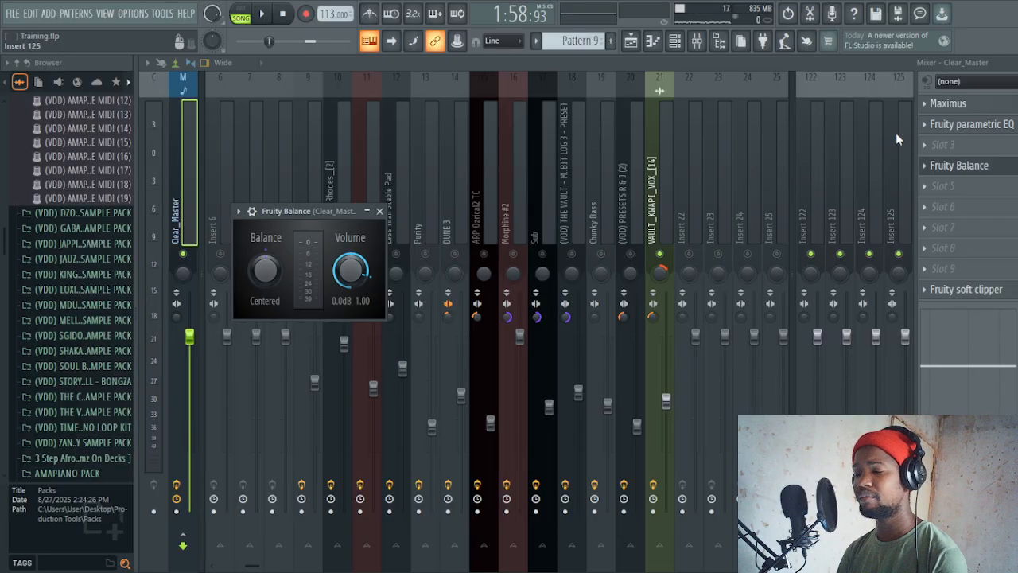
click(380, 211)
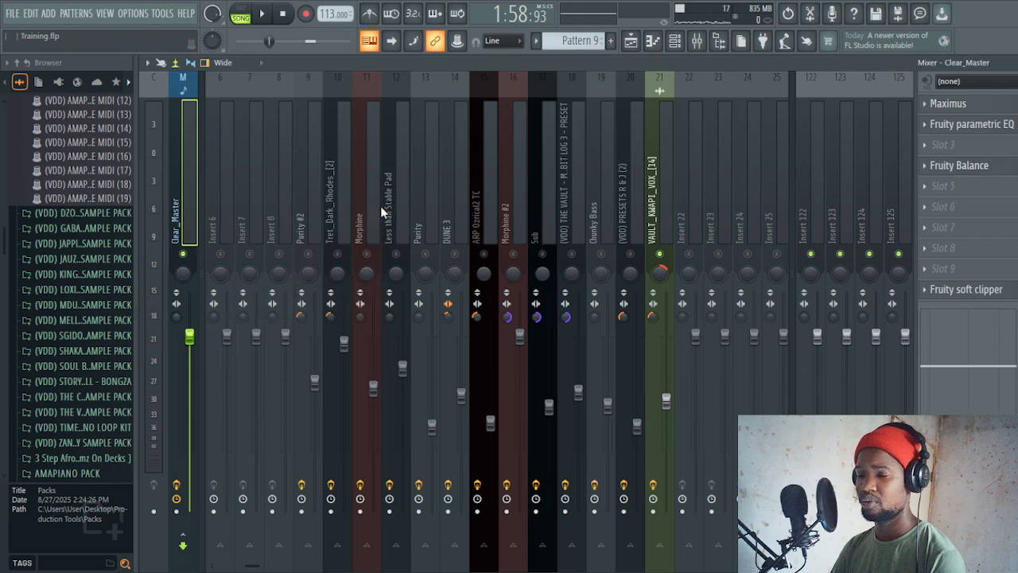
click(964, 291)
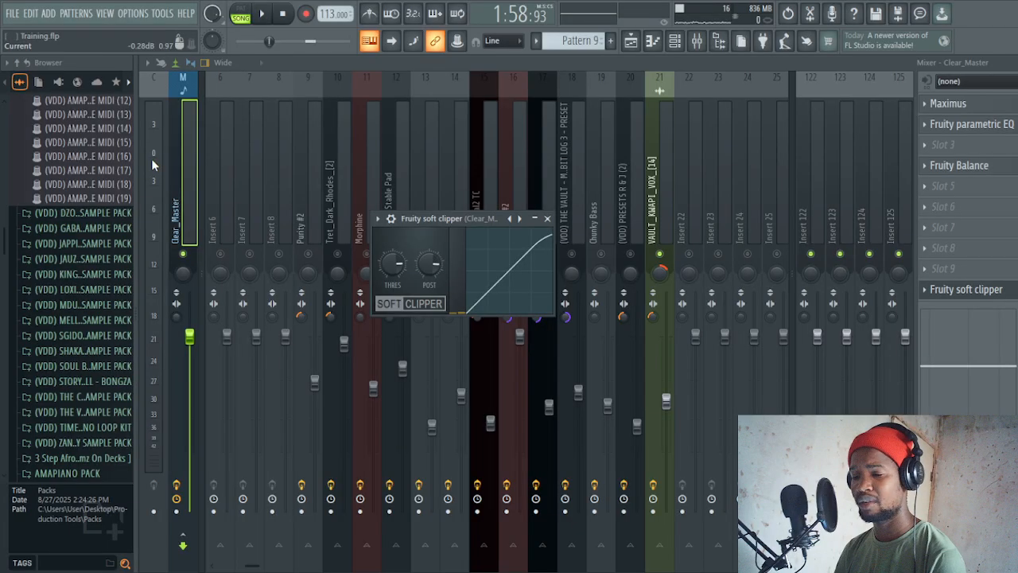
click(547, 219)
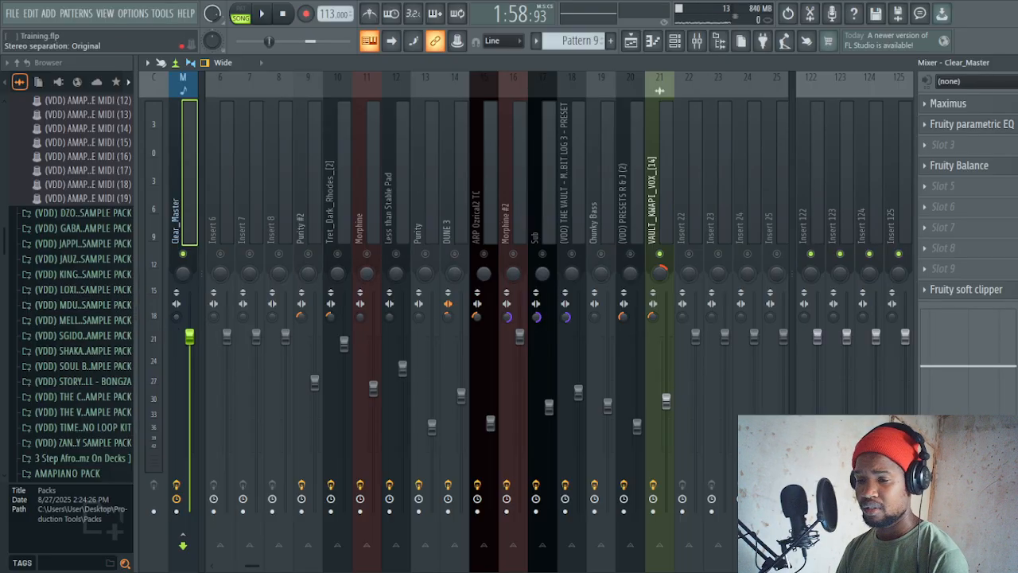
- Set the Clear_Master track's stereo separation to 8% separated and fine-tune it
drag(177, 316, 176, 320)
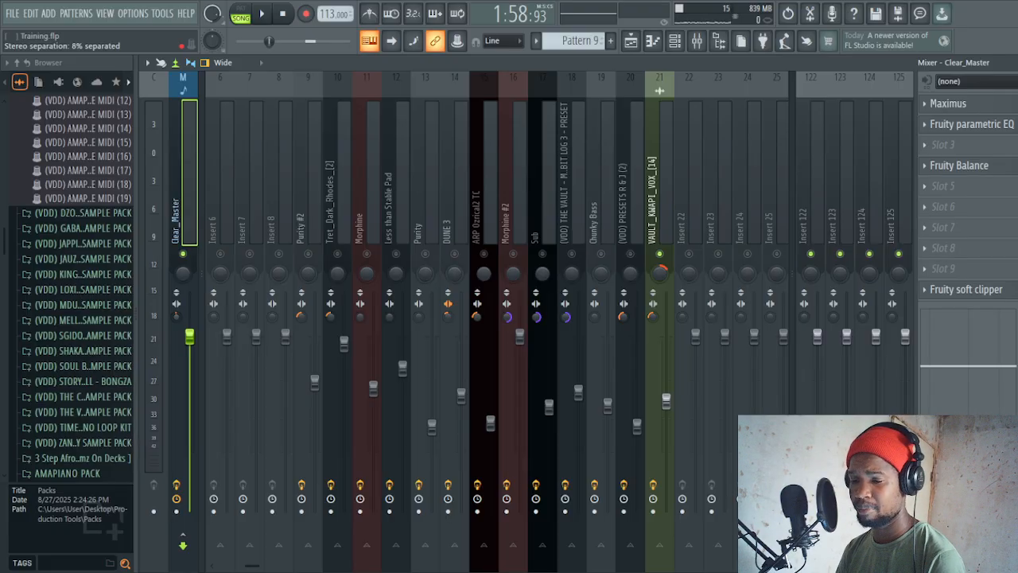
drag(177, 317, 177, 320)
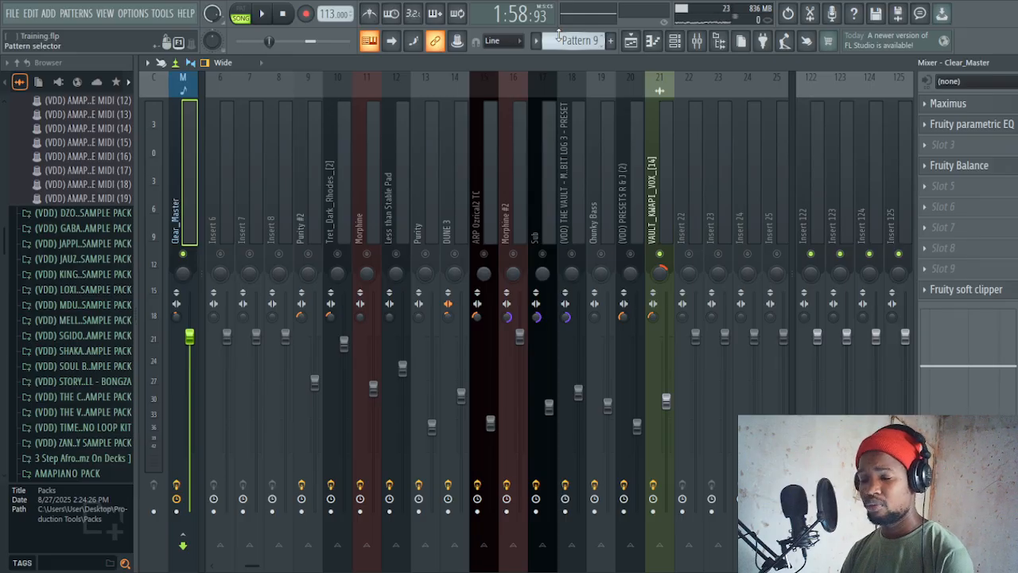
- Look over the whole Playlist arrangement from Track 1 to Track 16, from the first bar to the end
click(638, 42)
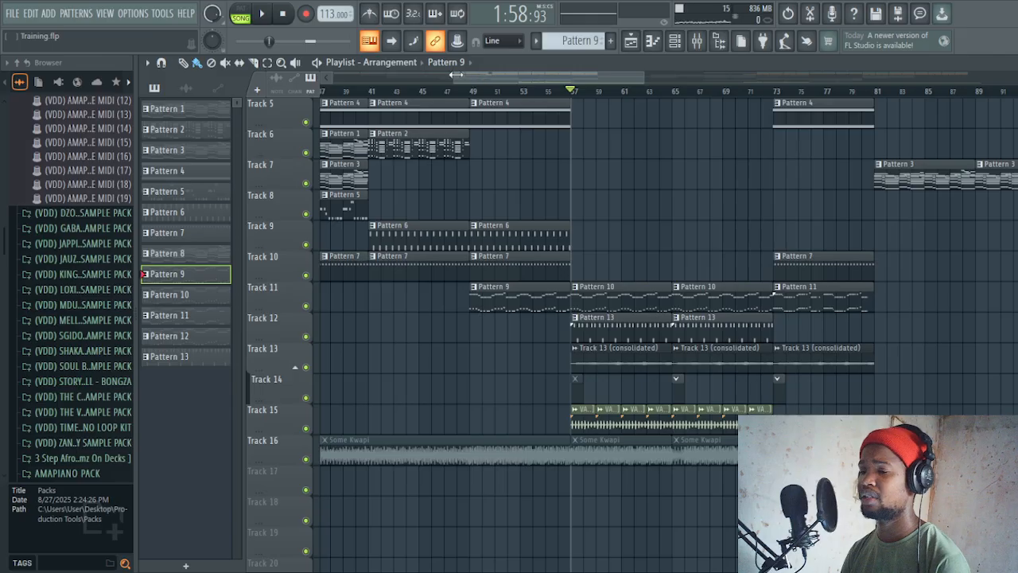
drag(452, 77, 174, 98)
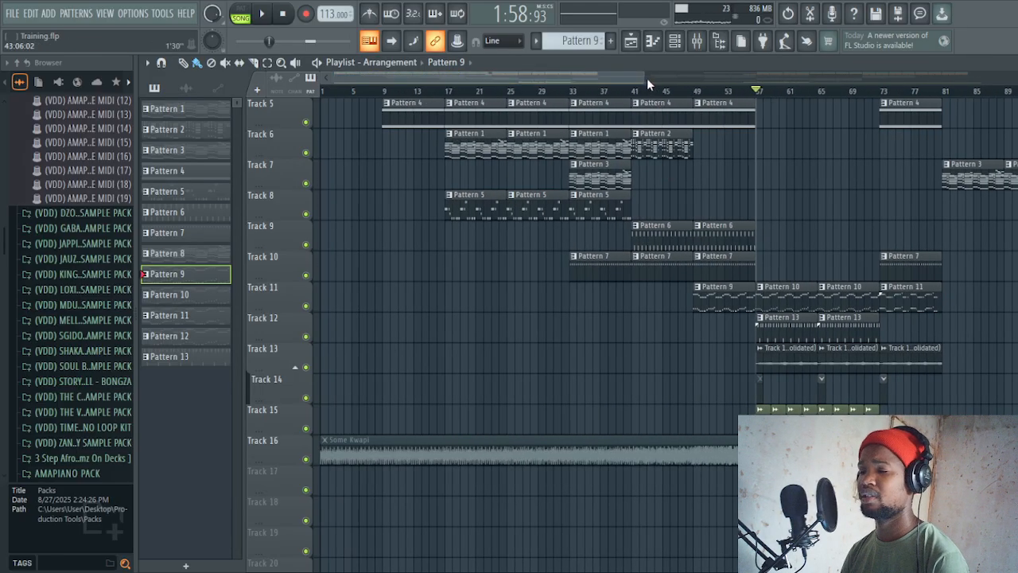
drag(648, 82, 950, 103)
right_click(762, 93)
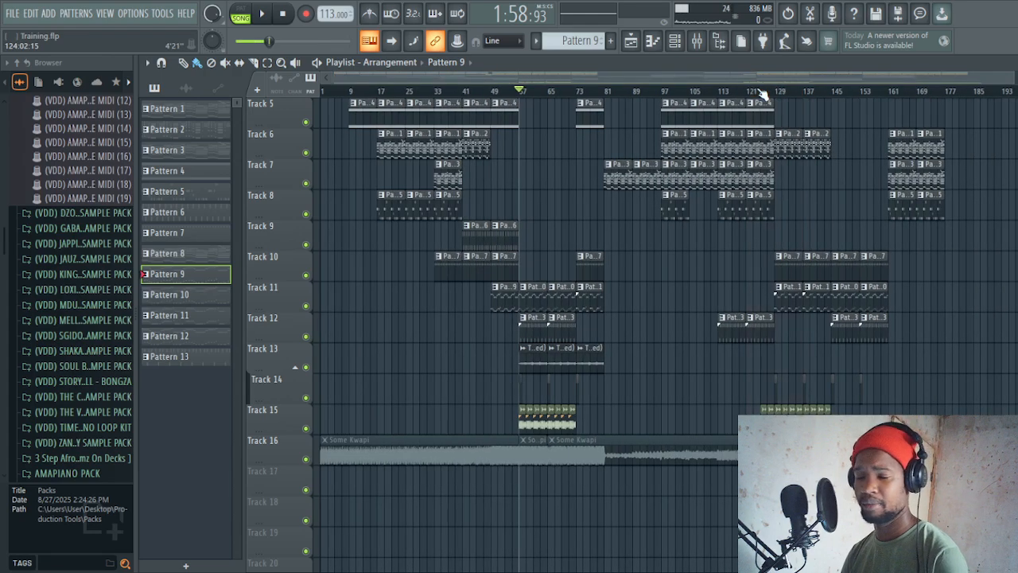
scroll(668, 318, up, 1)
scroll(668, 318, up, 2)
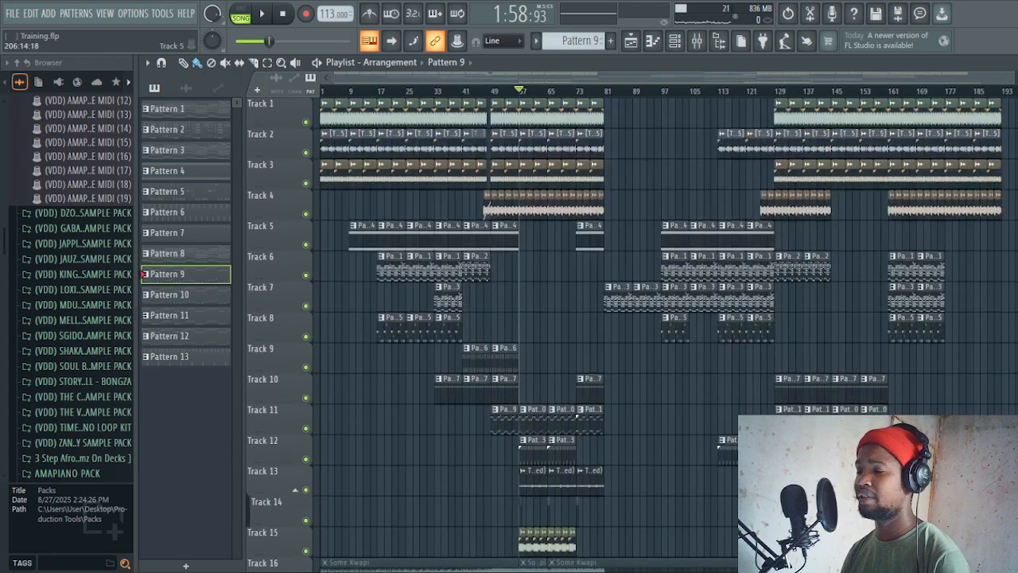
scroll(668, 319, down, 4)
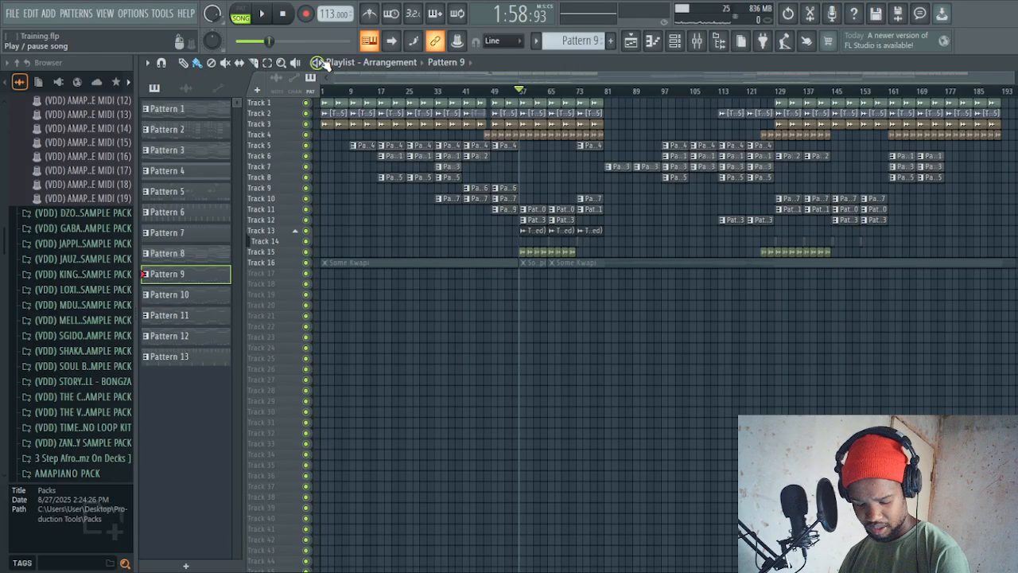
- Return playback to the song start, unsolo the mixer so all tracks are active, and play the full mix
click(284, 13)
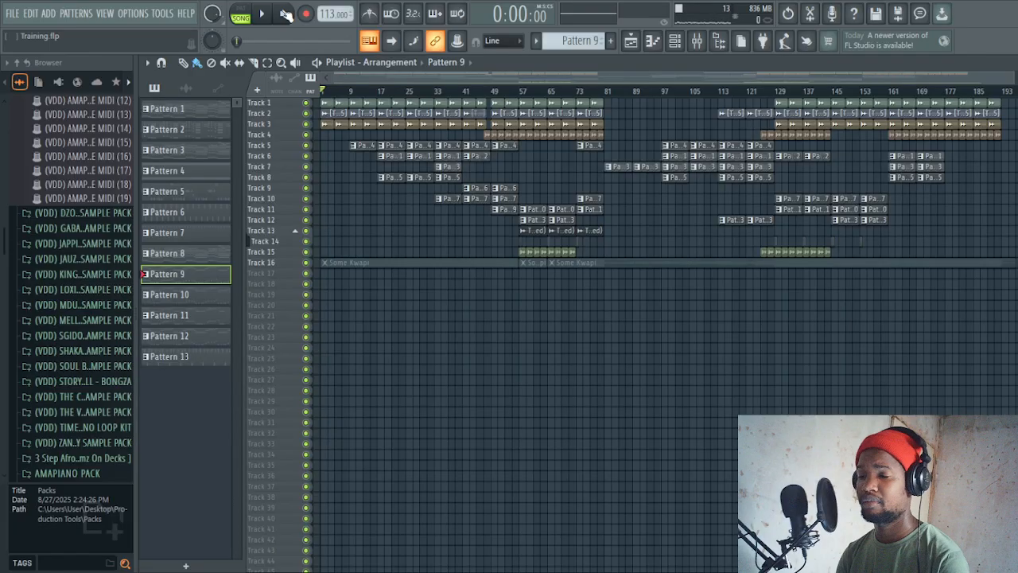
key(space)
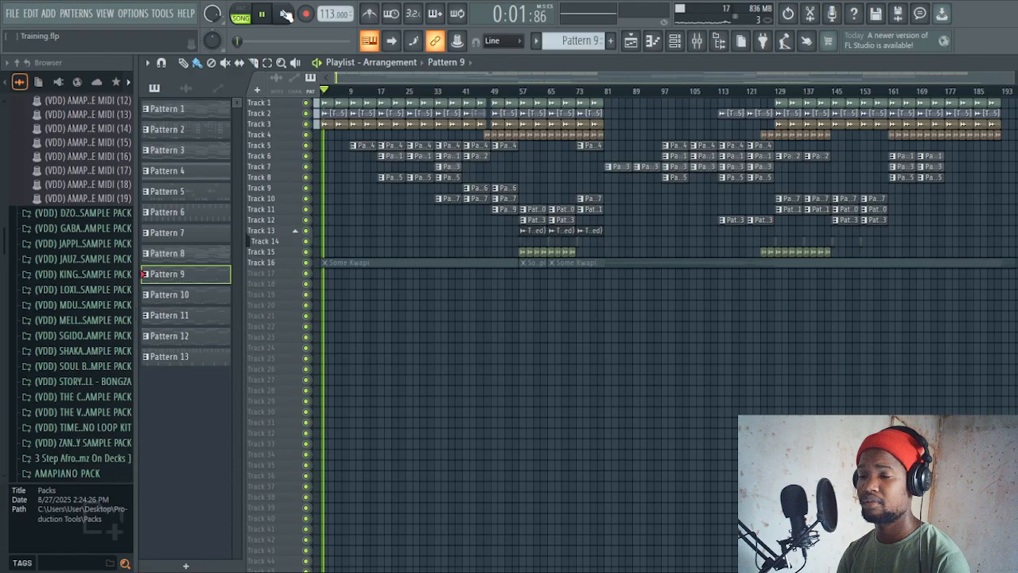
click(284, 14)
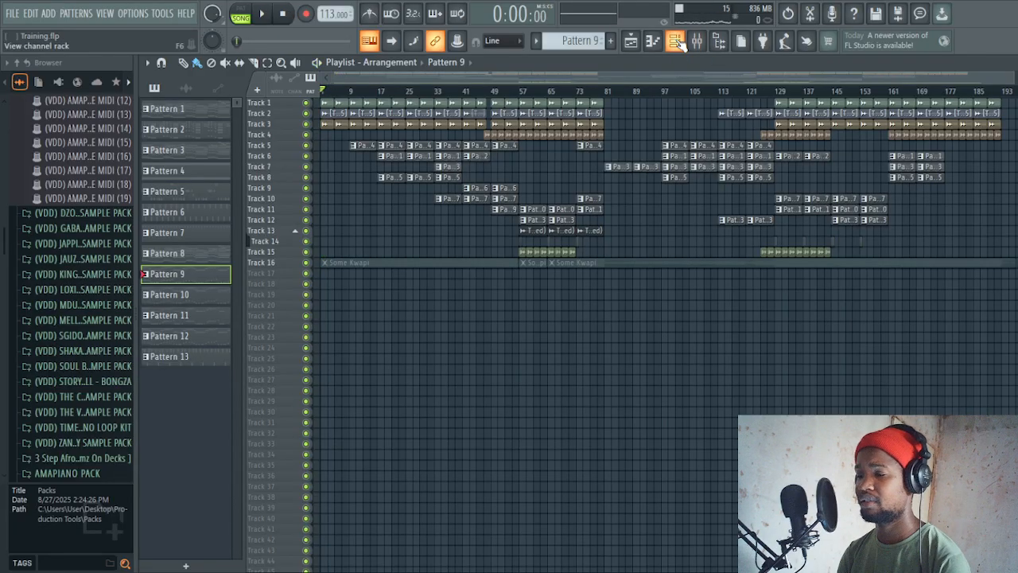
click(699, 42)
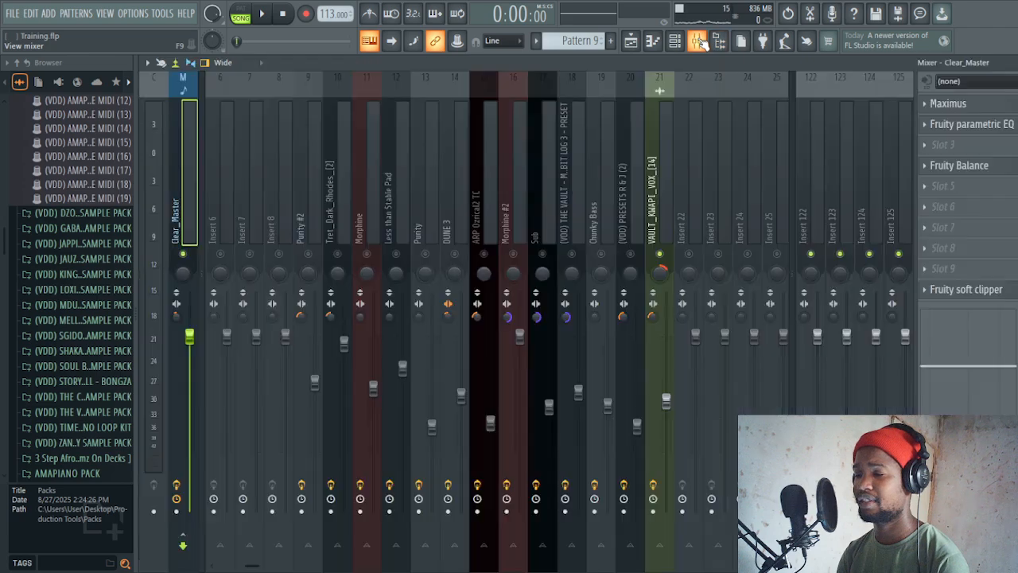
right_click(220, 256)
key(space)
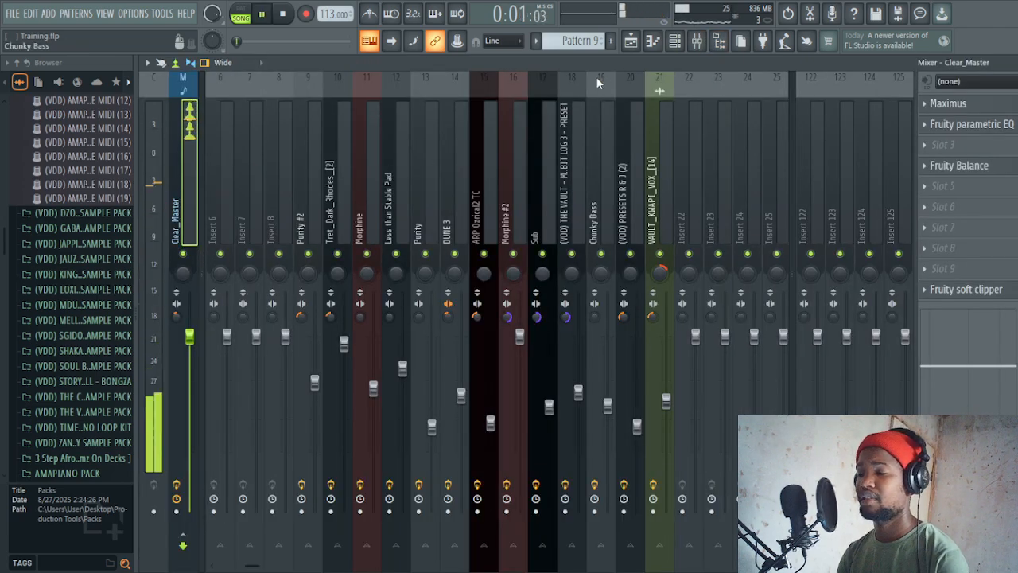
- Delete the Some Kwapi clips after bar 57 on Track 16 and extend the first clip to about bar 195
click(637, 42)
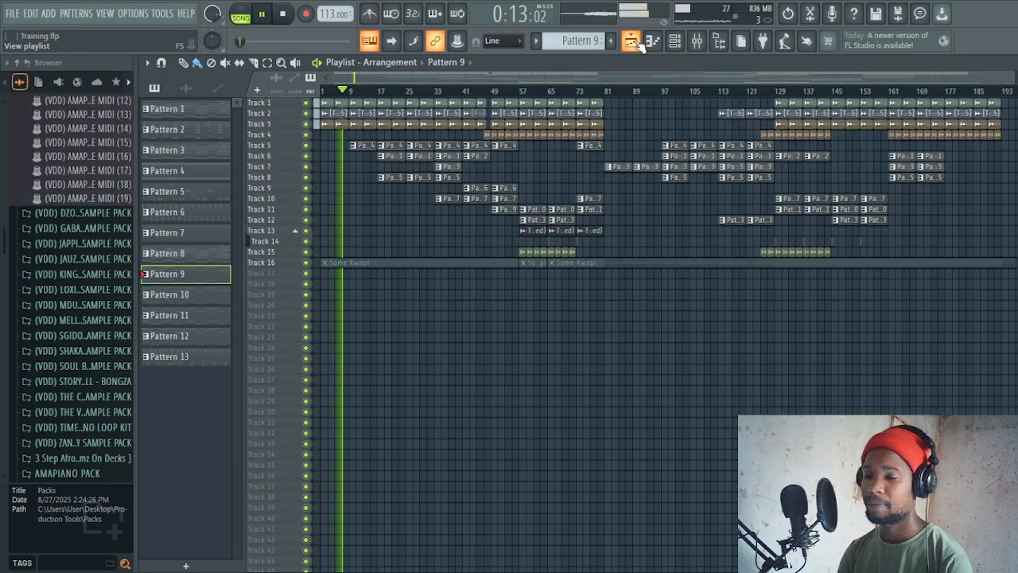
click(620, 262)
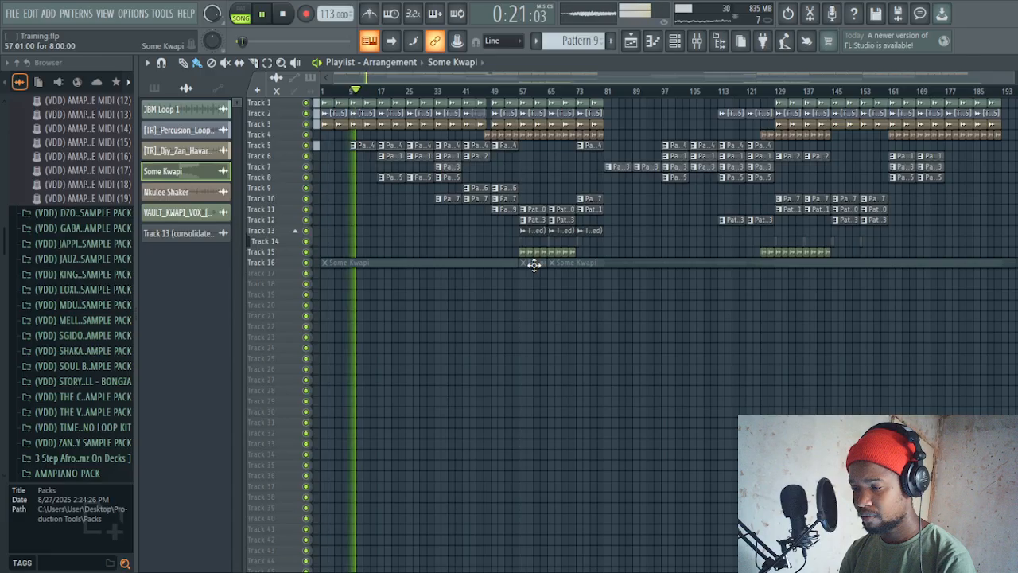
mouse_move(534, 265)
mouse_down()
mouse_move(534, 285)
mouse_move(534, 263)
mouse_up()
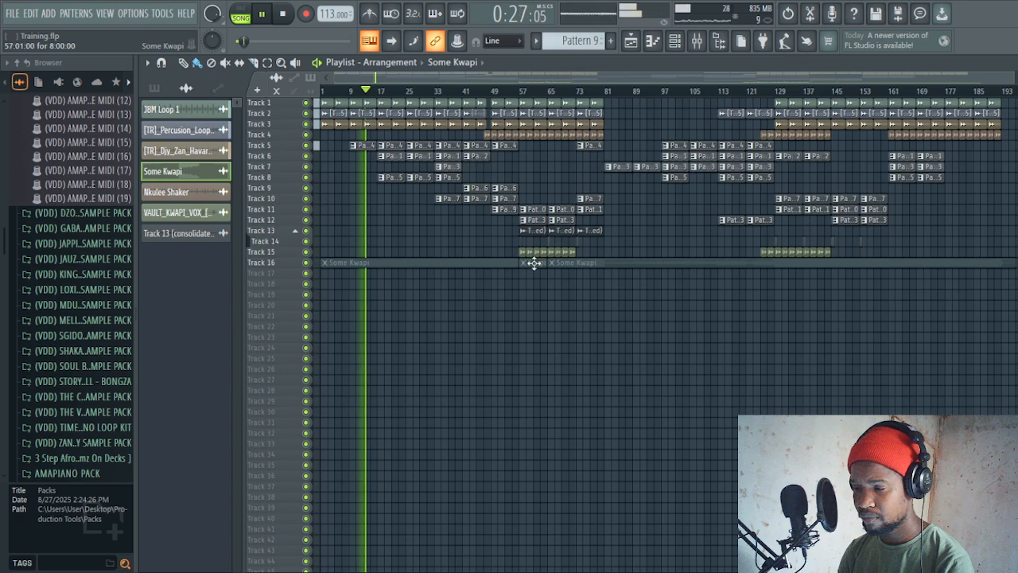
right_click(534, 264)
right_click(578, 265)
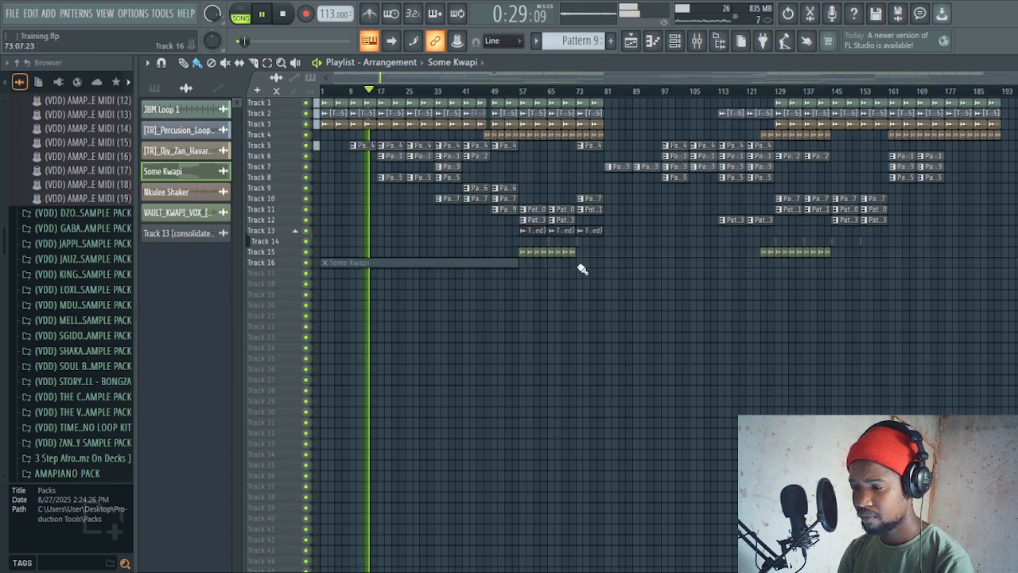
drag(517, 263, 944, 260)
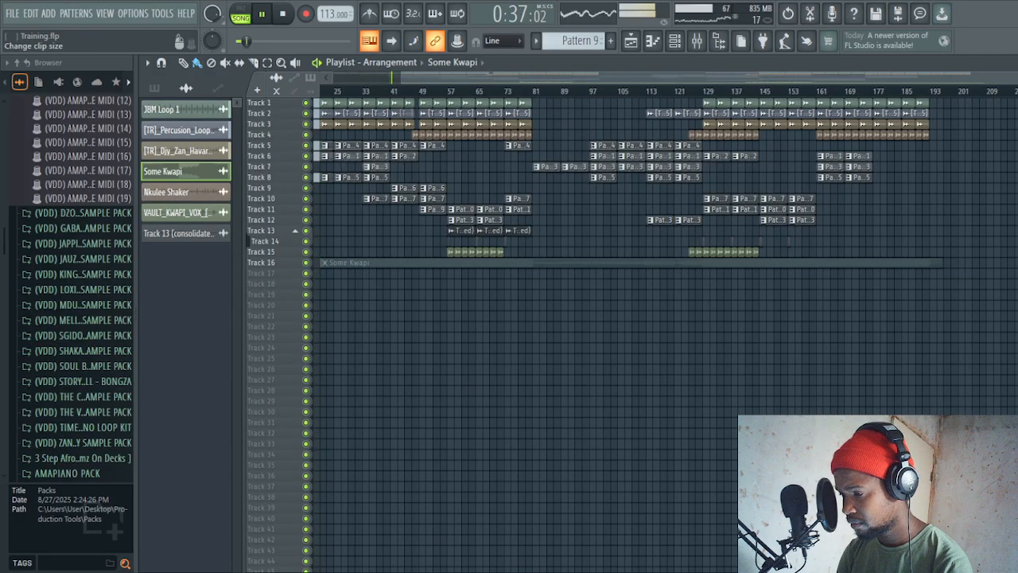
- Lower the ARP Ozrical2 TC fader slightly during playback and load Fruity Reeverb 2 into its second effect slot
scroll(986, 382, up, 3)
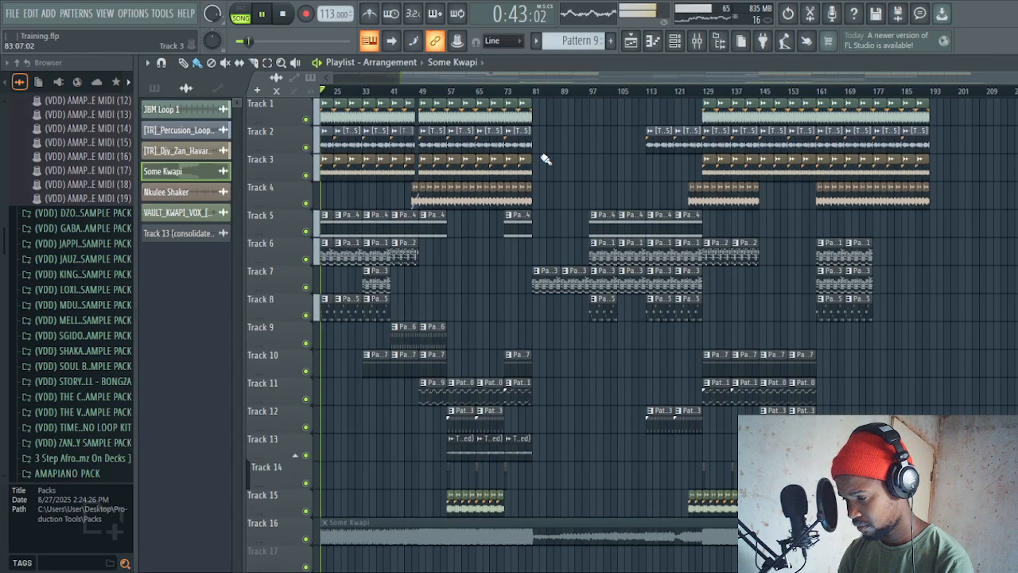
drag(404, 78, 46, 95)
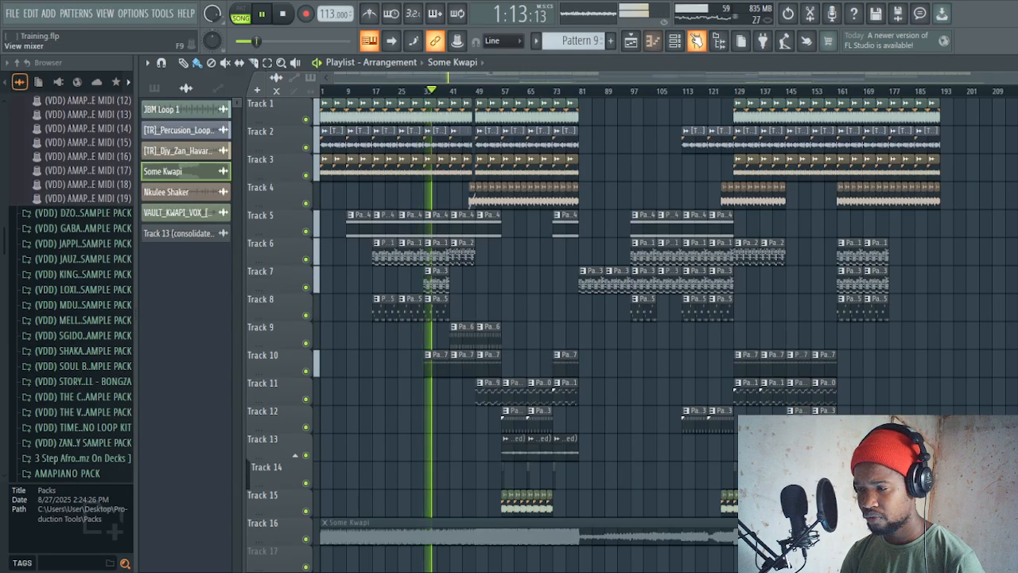
key(F9)
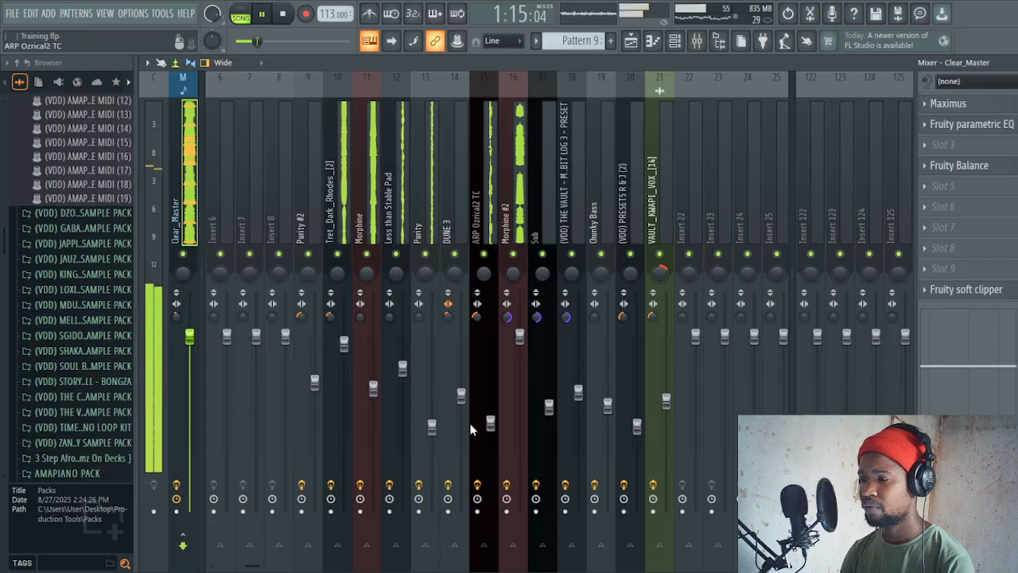
drag(491, 424, 493, 433)
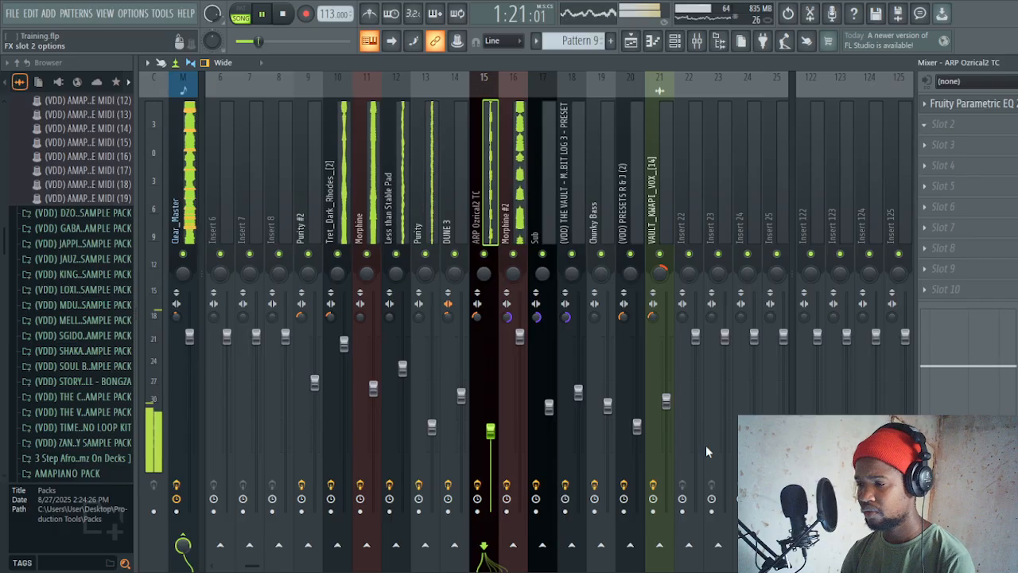
click(586, 438)
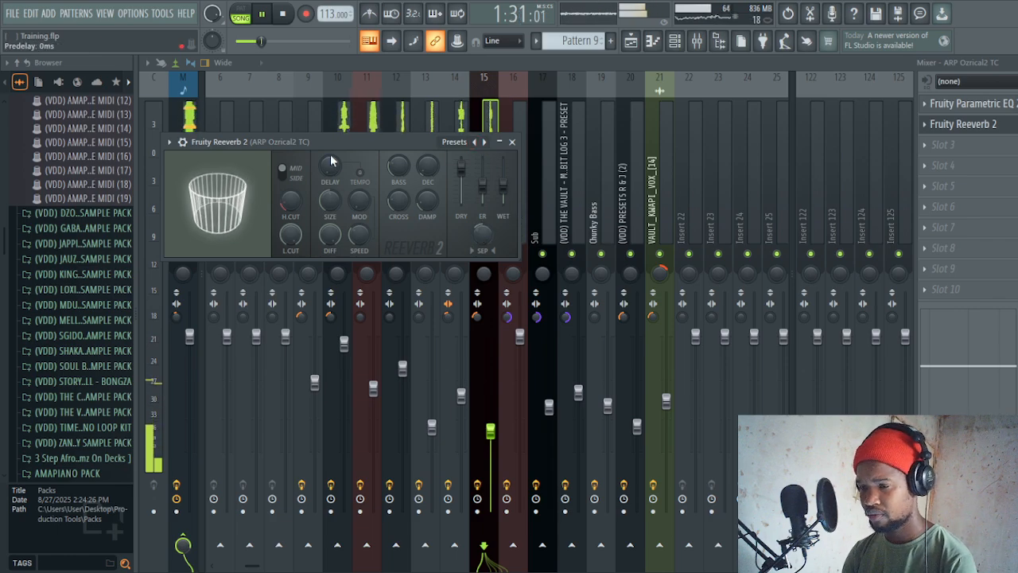
- Stop playback, move the Pattern 2 clip at bar 41 from Track 6 to Track 14, and consolidate Track 14 to audio
click(512, 141)
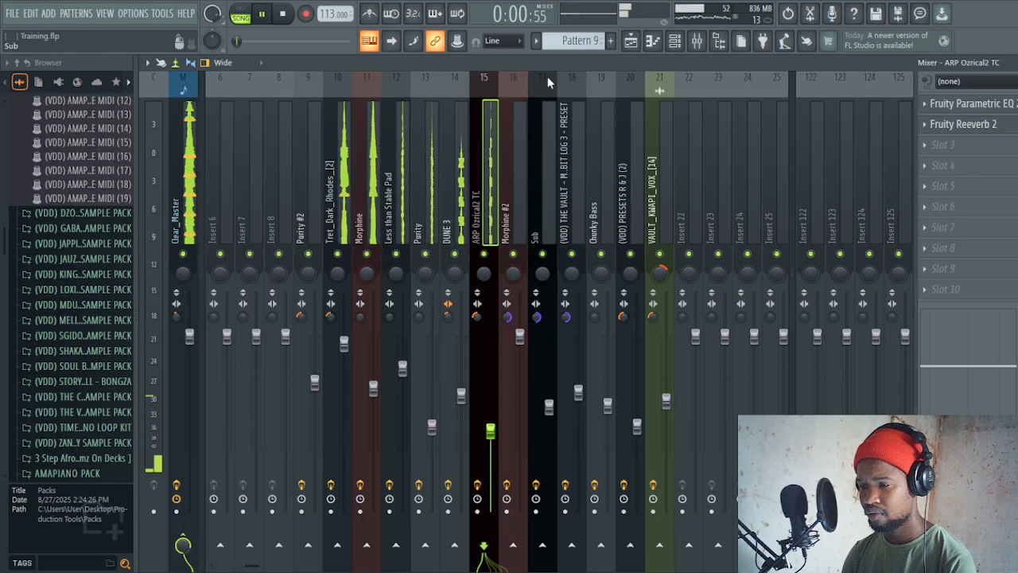
click(630, 41)
key(space)
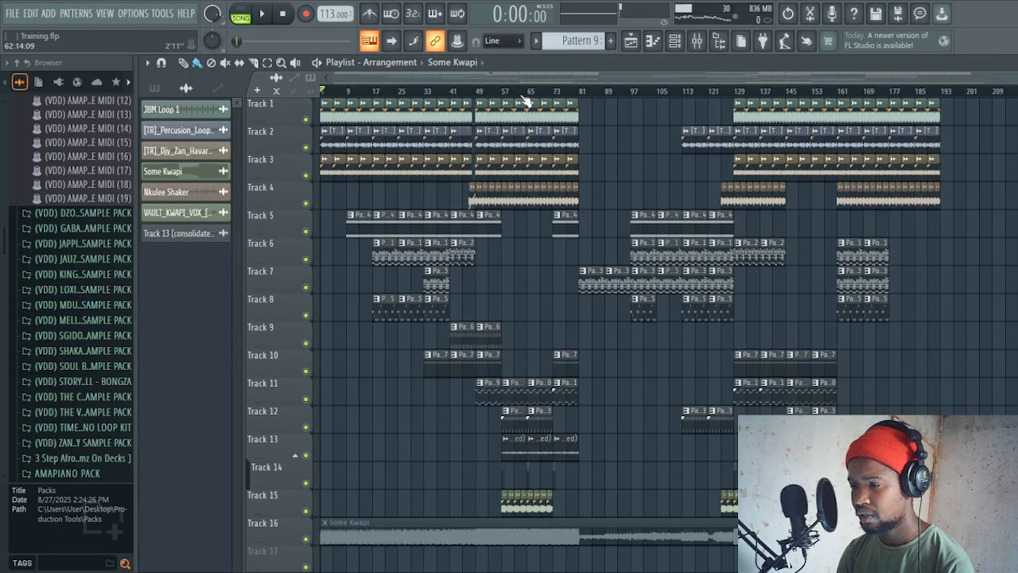
click(458, 251)
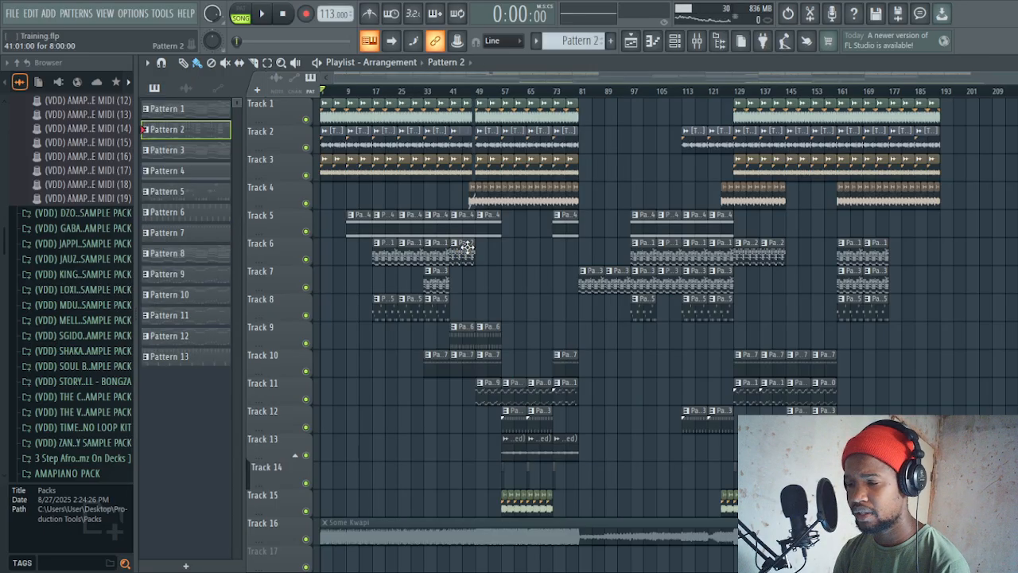
drag(463, 247, 463, 480)
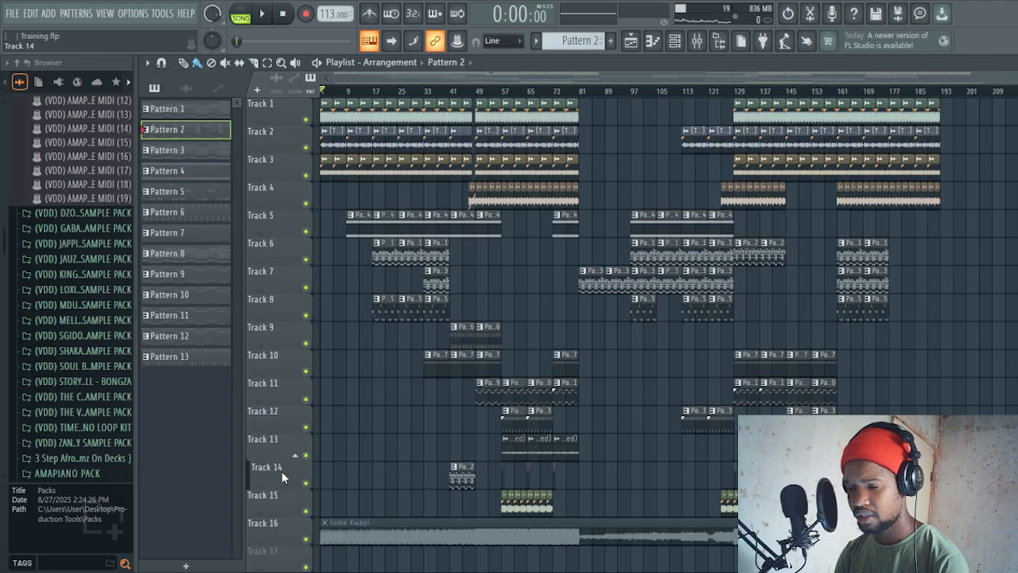
click(281, 475)
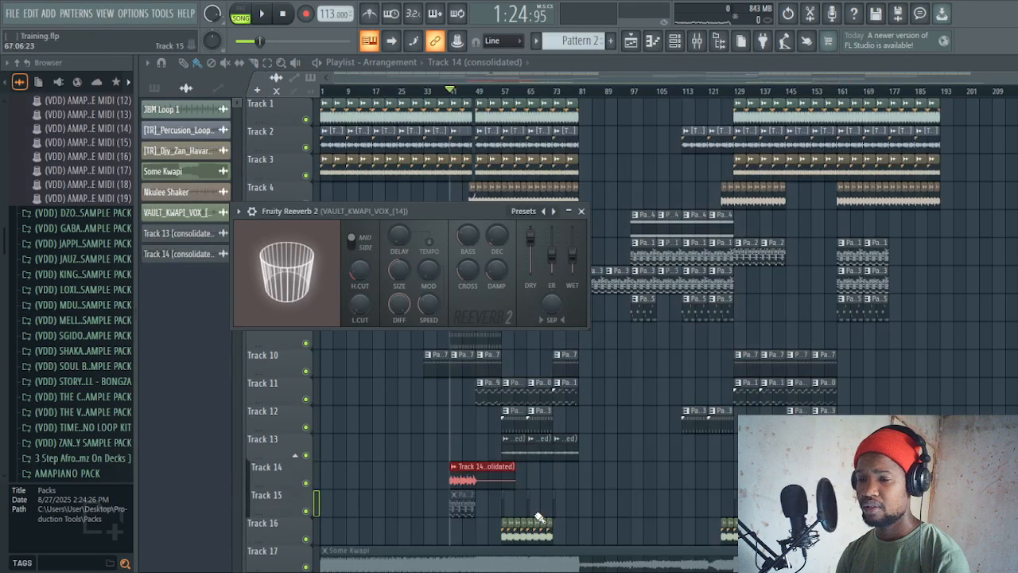
click(577, 212)
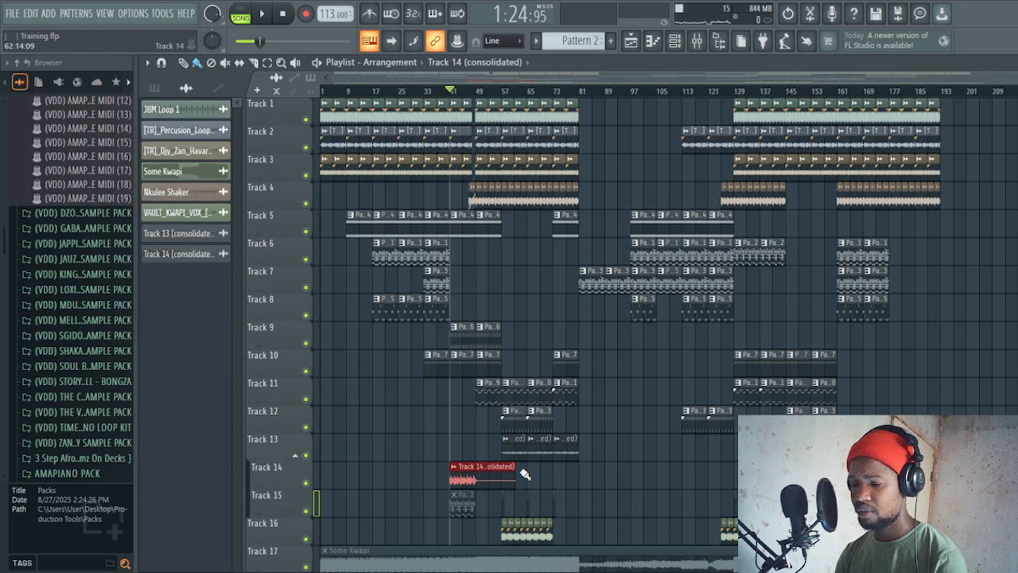
- Trim the consolidated Track 14 clip's silent tail to about bar 49 and delete the muted Pattern 2 clip on Track 15
drag(515, 471, 477, 480)
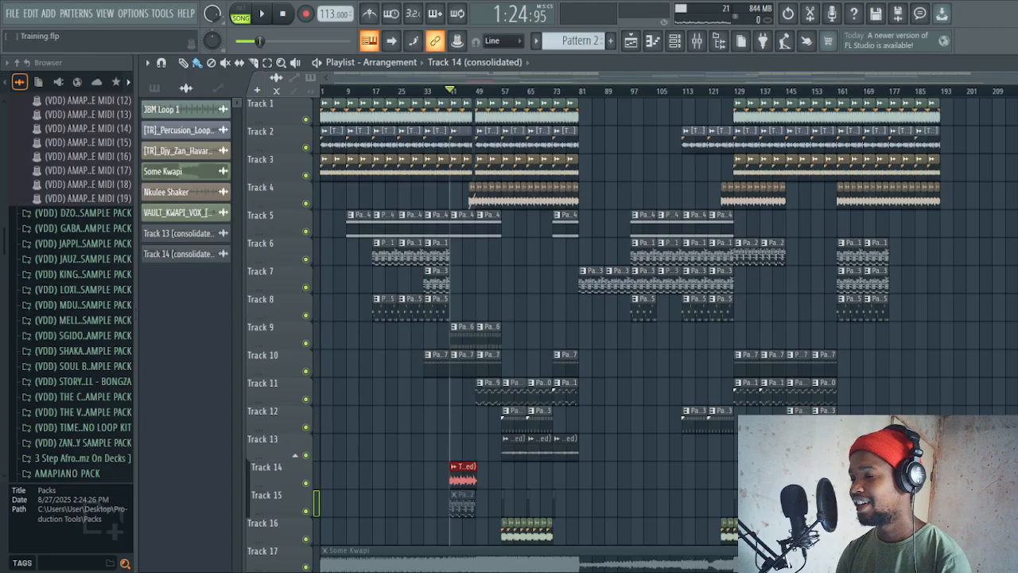
scroll(657, 149, up, 4)
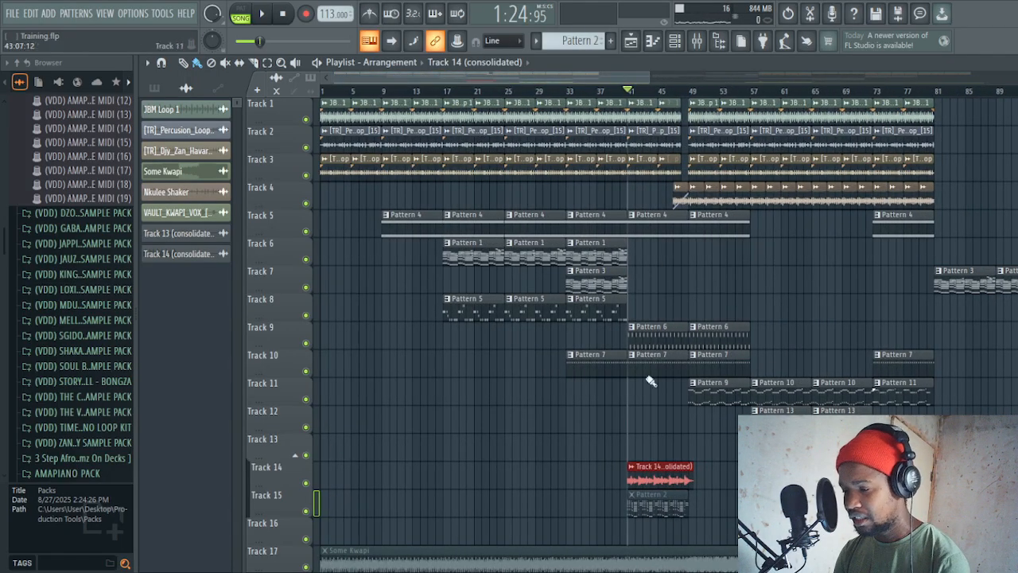
right_click(658, 509)
- Lower the consolidated Track 14 clip's channel volume to 52% (-12.0 dB) while playing the song, ending with playback stopped
double_click(652, 470)
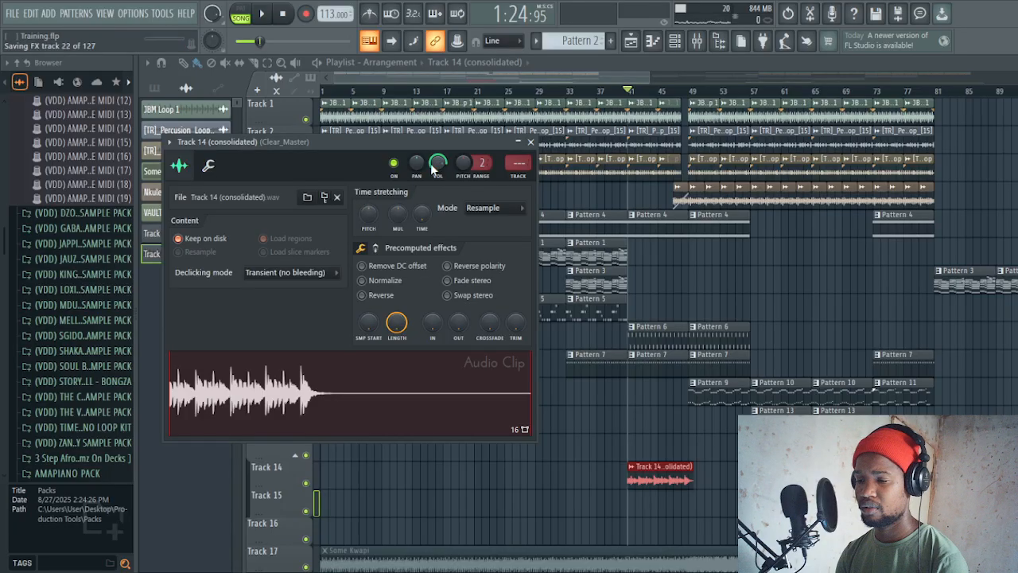
drag(437, 160, 436, 170)
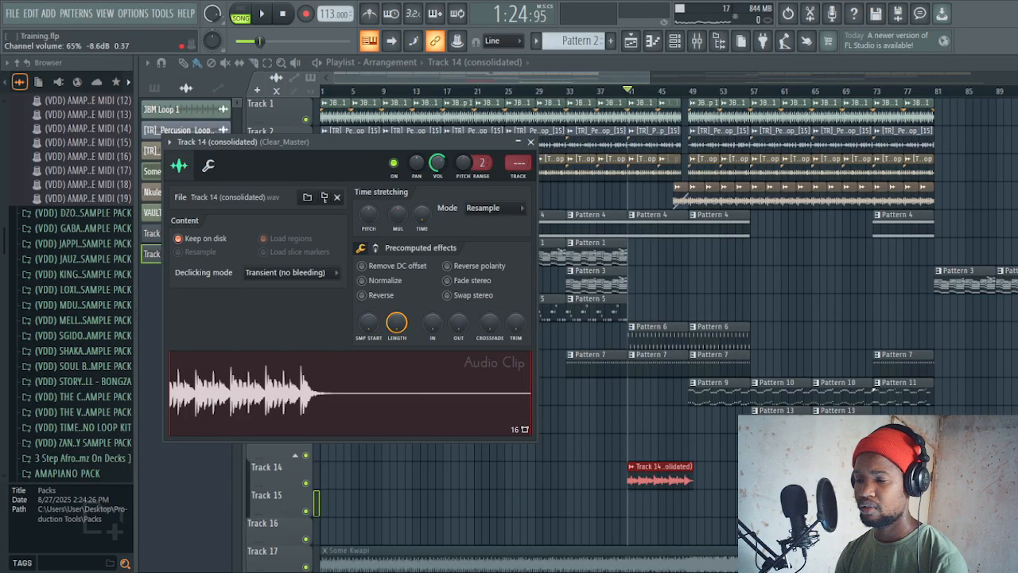
key(space)
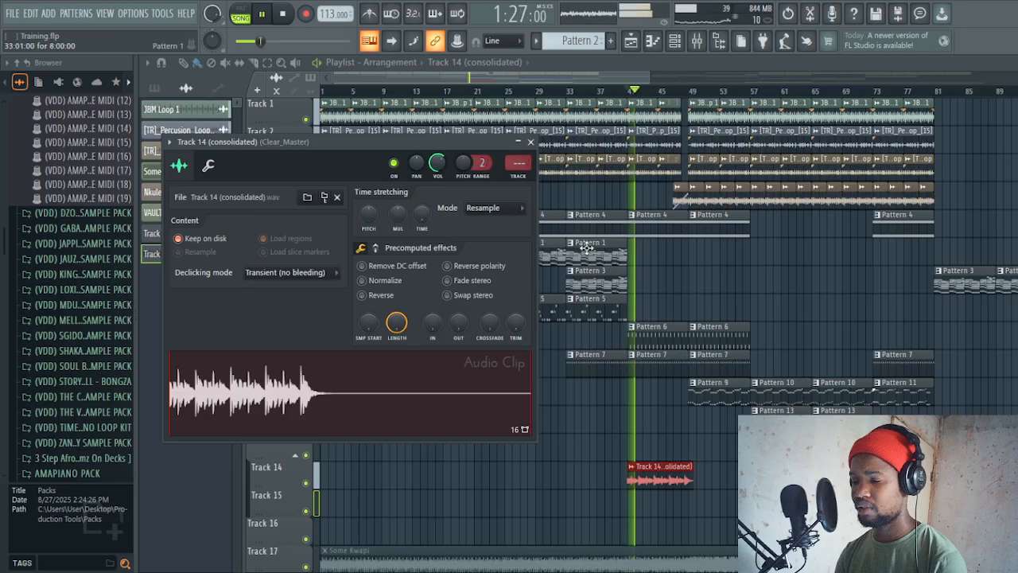
drag(437, 164, 438, 176)
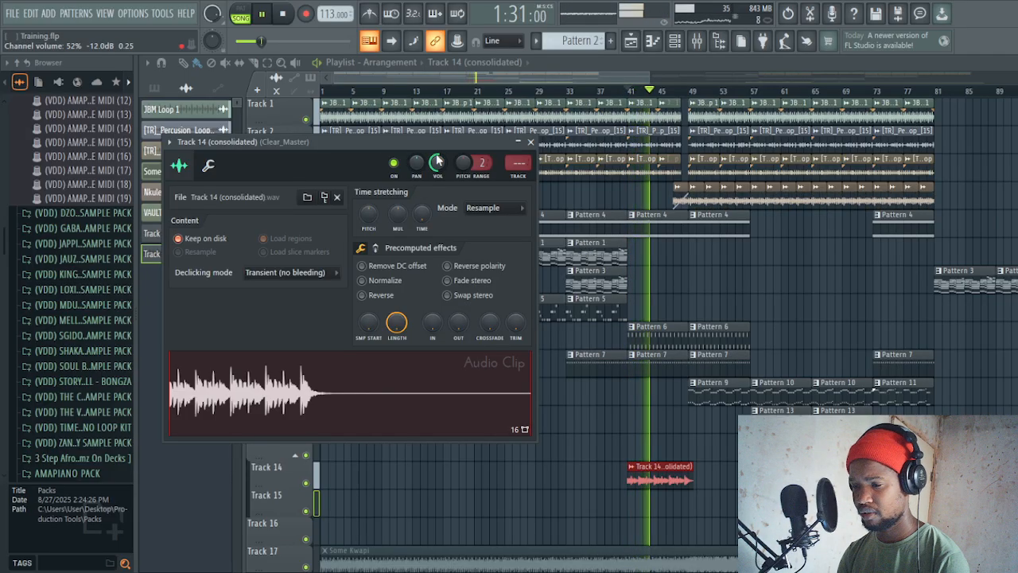
click(530, 142)
key(space)
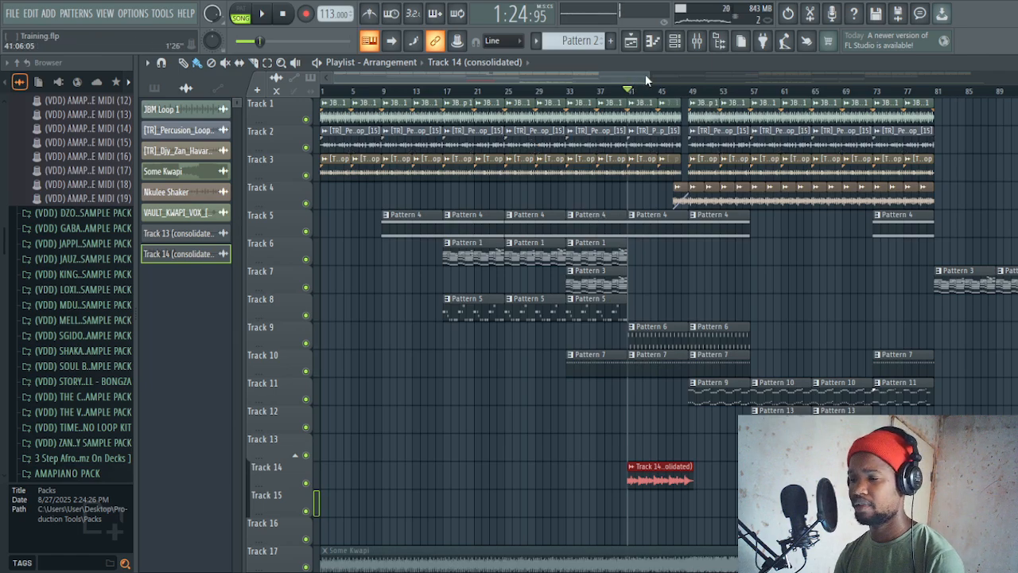
- Delete the two Pattern 2 clips at bars 129 and 137 on Track 6
drag(646, 74, 836, 95)
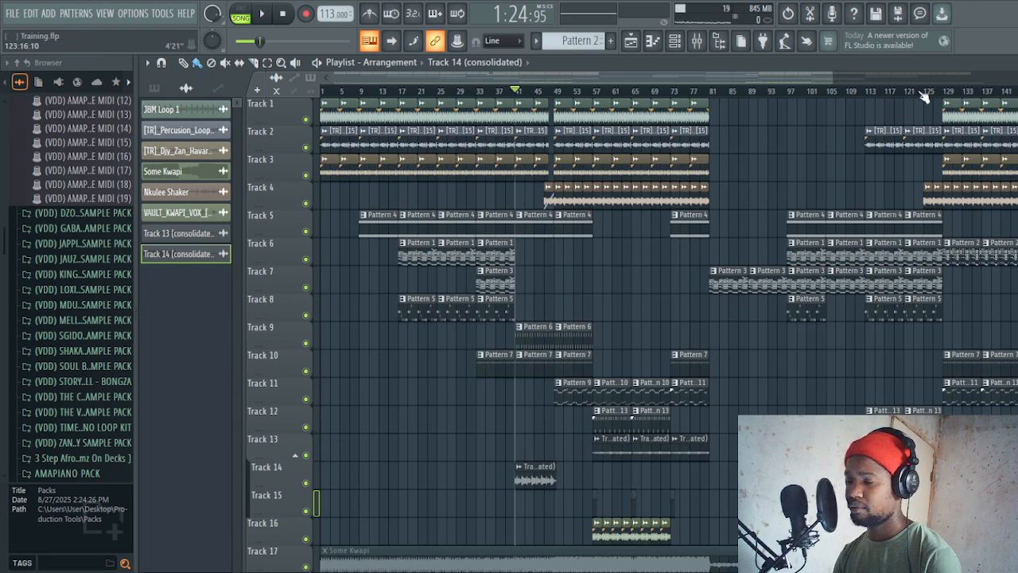
right_click(966, 252)
right_click(1000, 254)
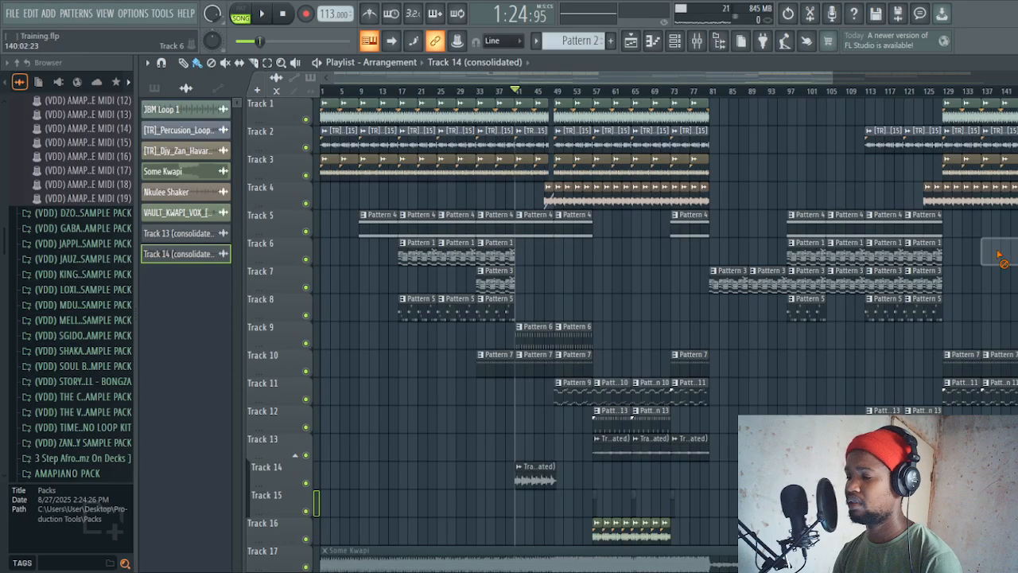